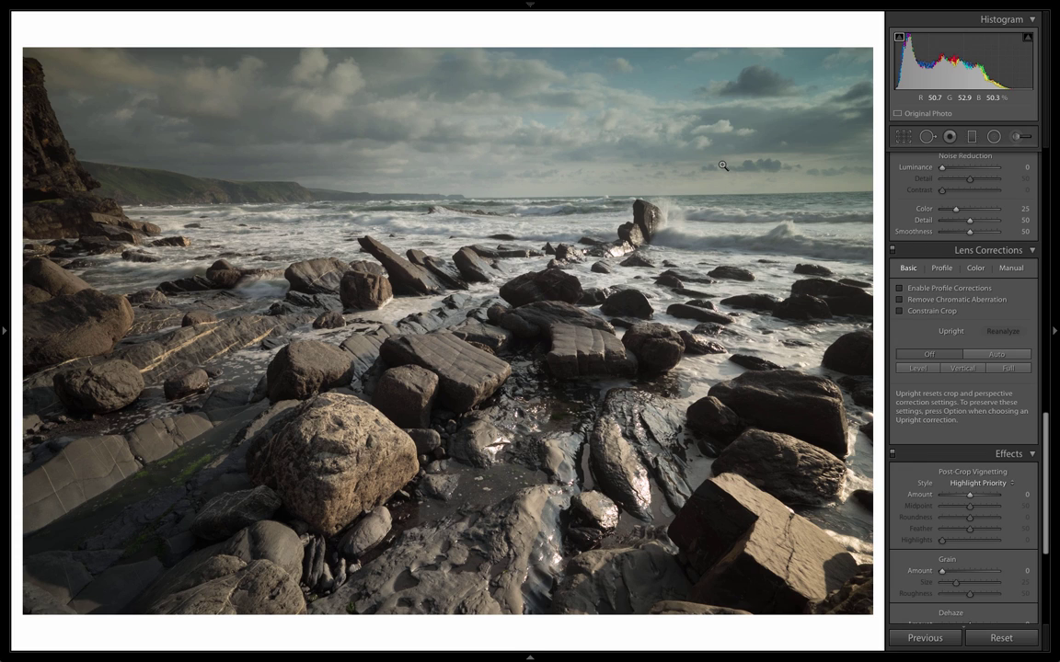
- Examine the horizon and waves behind the rocks up close, and return to the full photo
{"action": "left_click", "coordinate": [602, 256]}
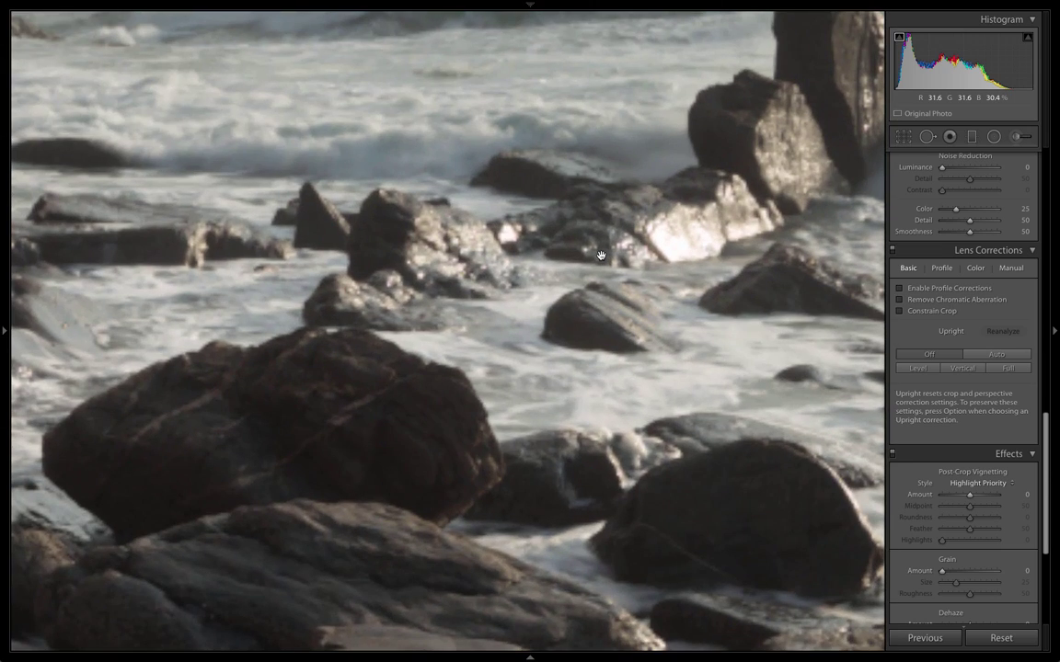
{"action": "left_click_drag", "start_coordinate": [599, 123], "coordinate": [591, 210]}
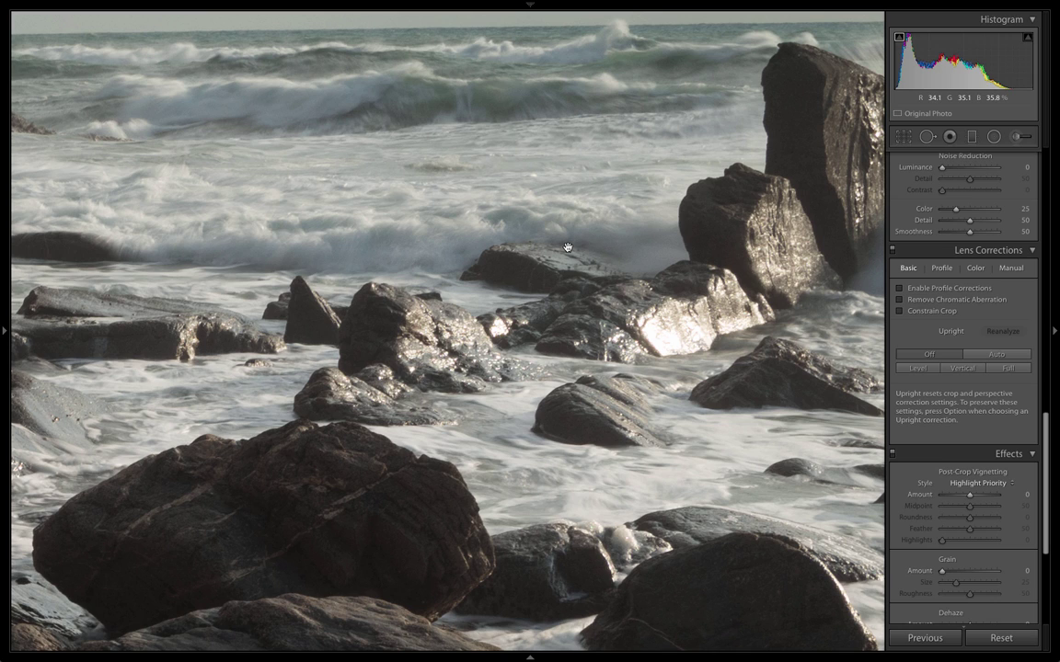
{"action": "left_click", "coordinate": [568, 246]}
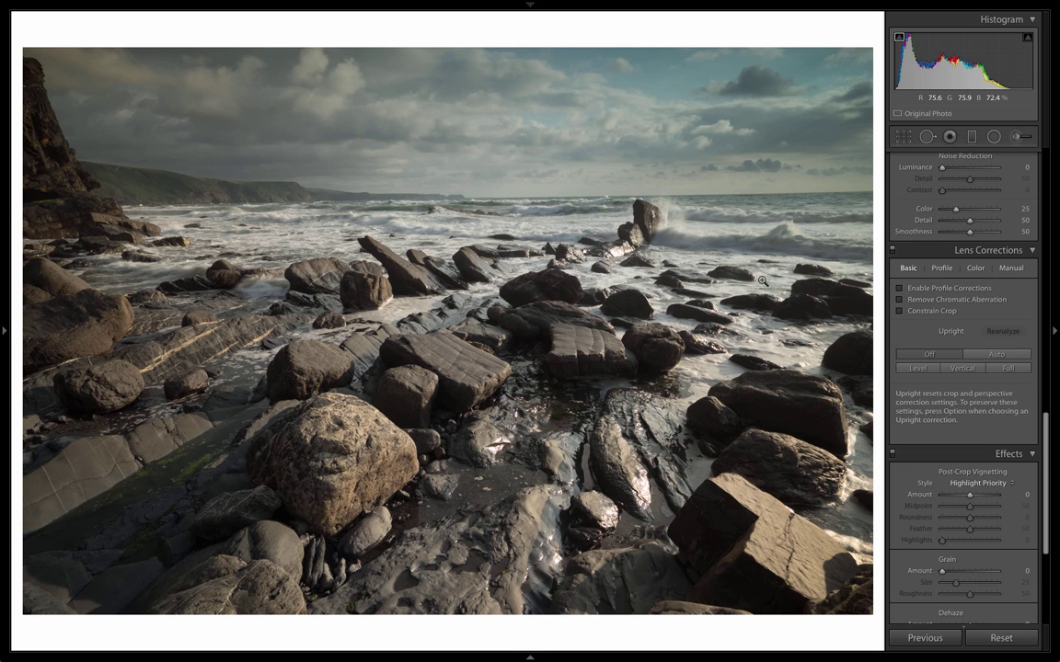
- Try the Auto Upright correction on the seascape, check the horizon up close, and turn Upright off
{"action": "left_click", "coordinate": [997, 357]}
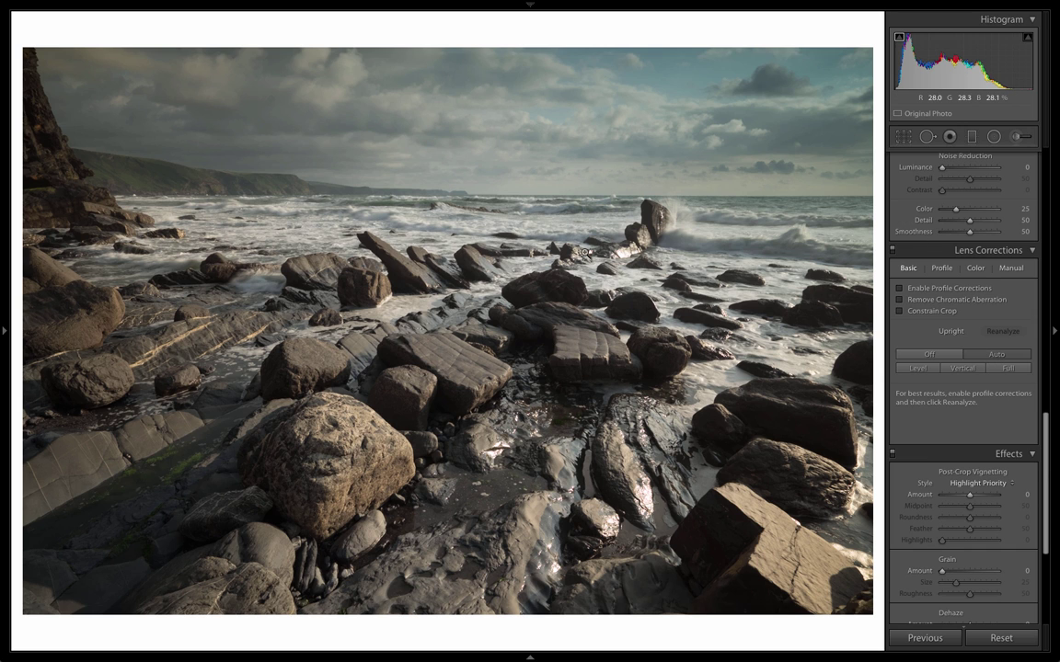
{"action": "left_click", "coordinate": [514, 227]}
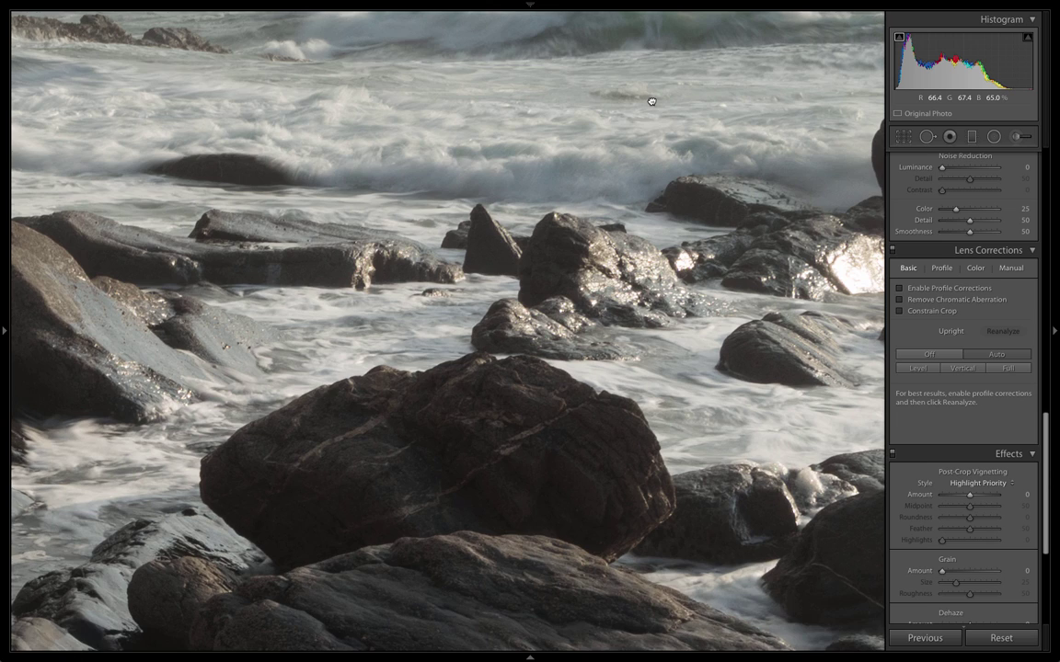
{"action": "left_click_drag", "start_coordinate": [651, 100], "coordinate": [626, 216]}
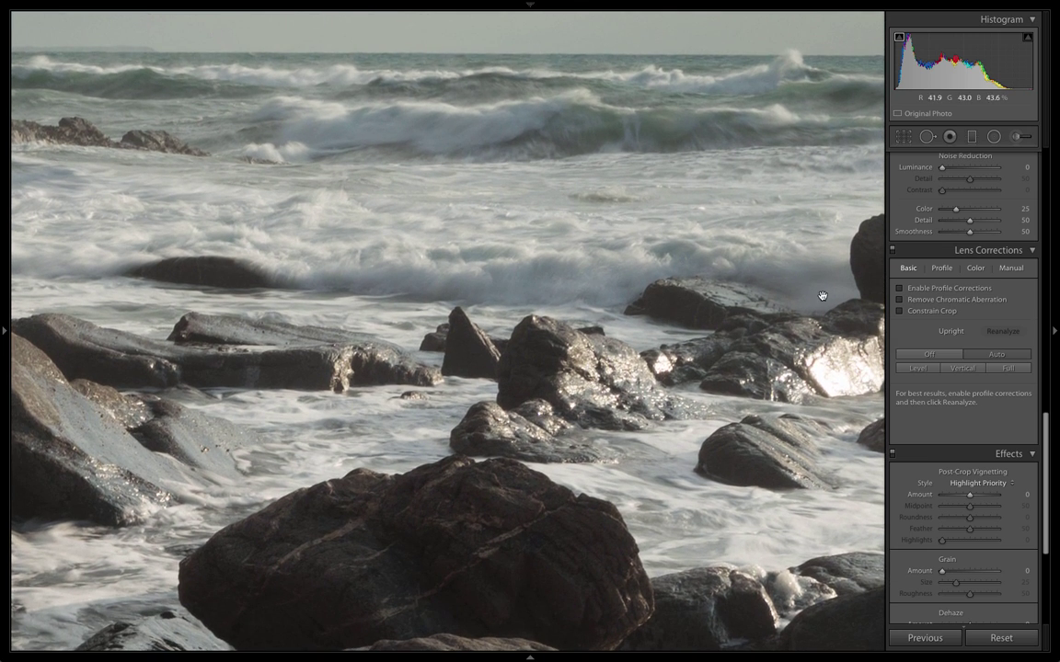
{"action": "left_click", "coordinate": [962, 368]}
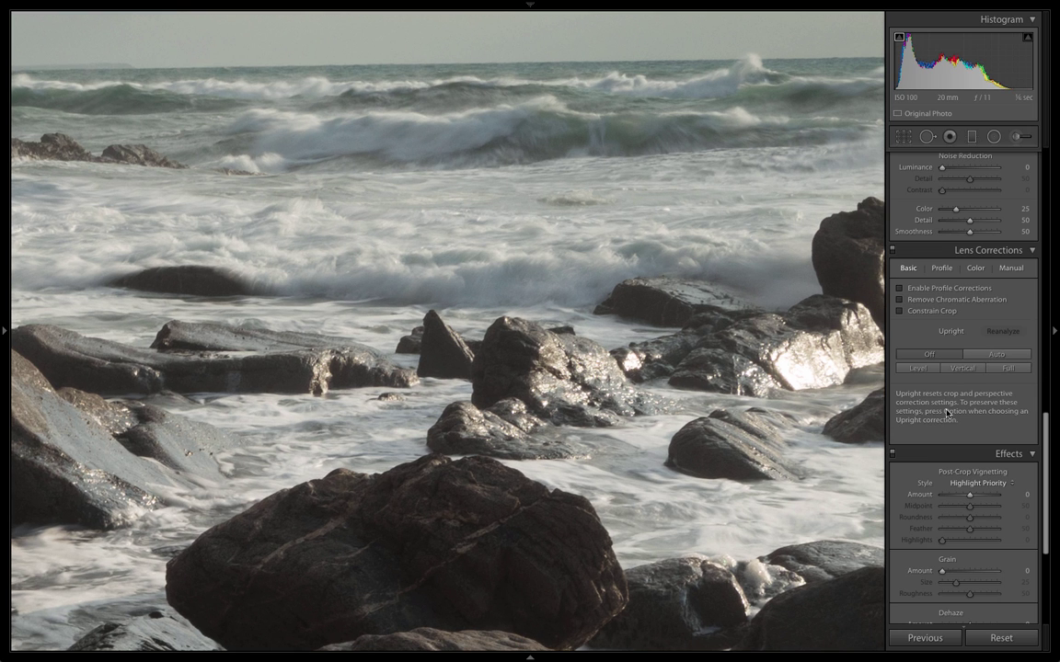
- Enable profile corrections for the seascape and open the lens profile settings with the distortion and vignetting amounts
{"action": "left_click", "coordinate": [901, 288]}
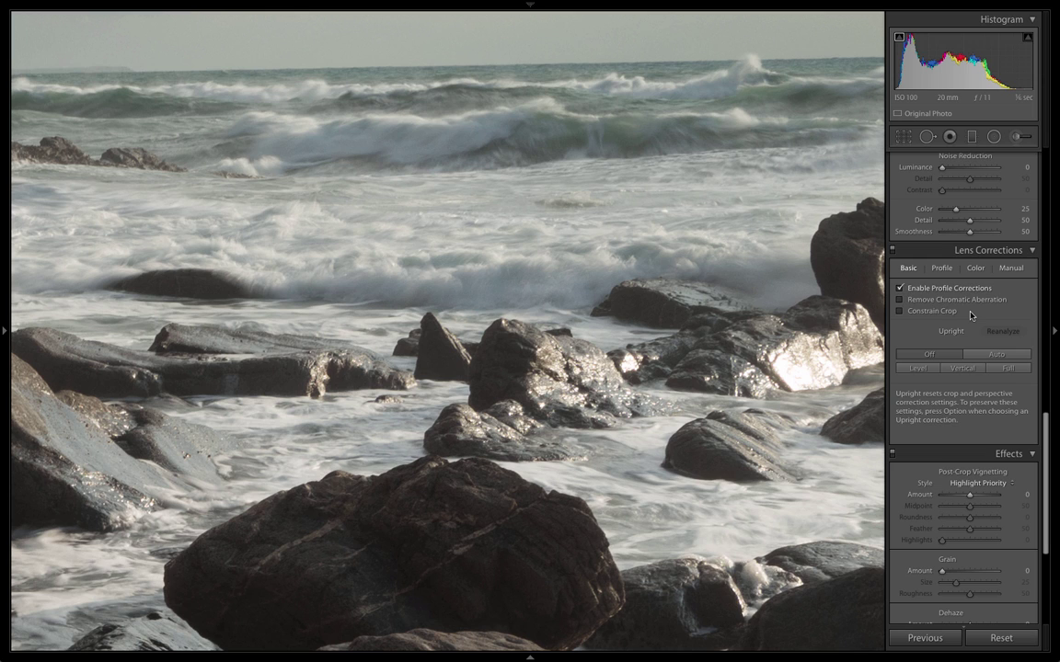
{"action": "left_click", "coordinate": [941, 269]}
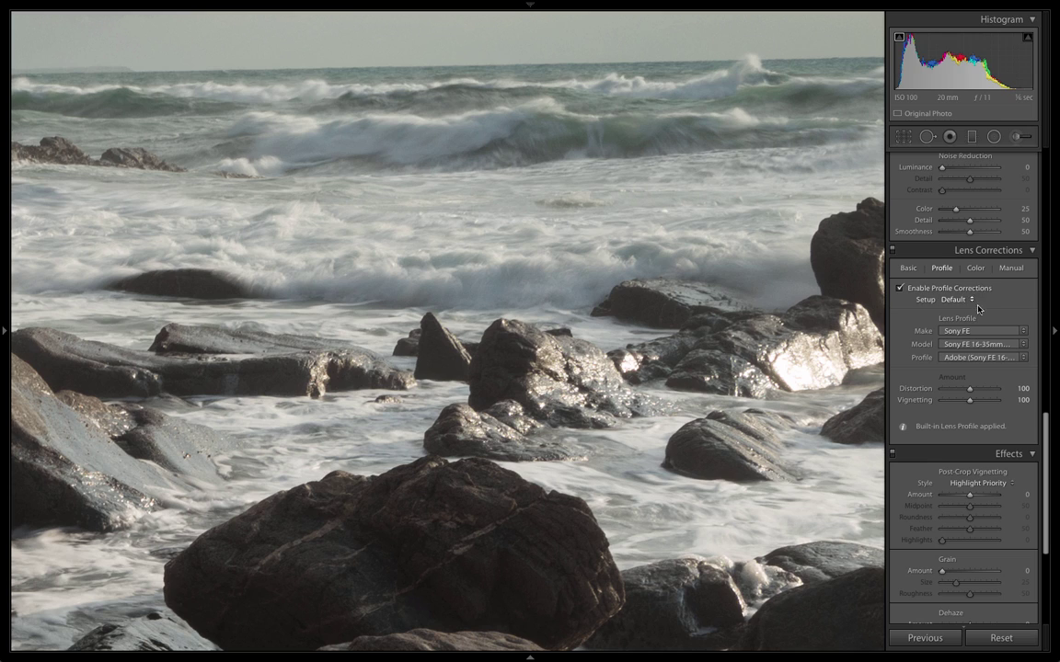
{"action": "left_click_drag", "start_coordinate": [973, 391], "coordinate": [975, 392]}
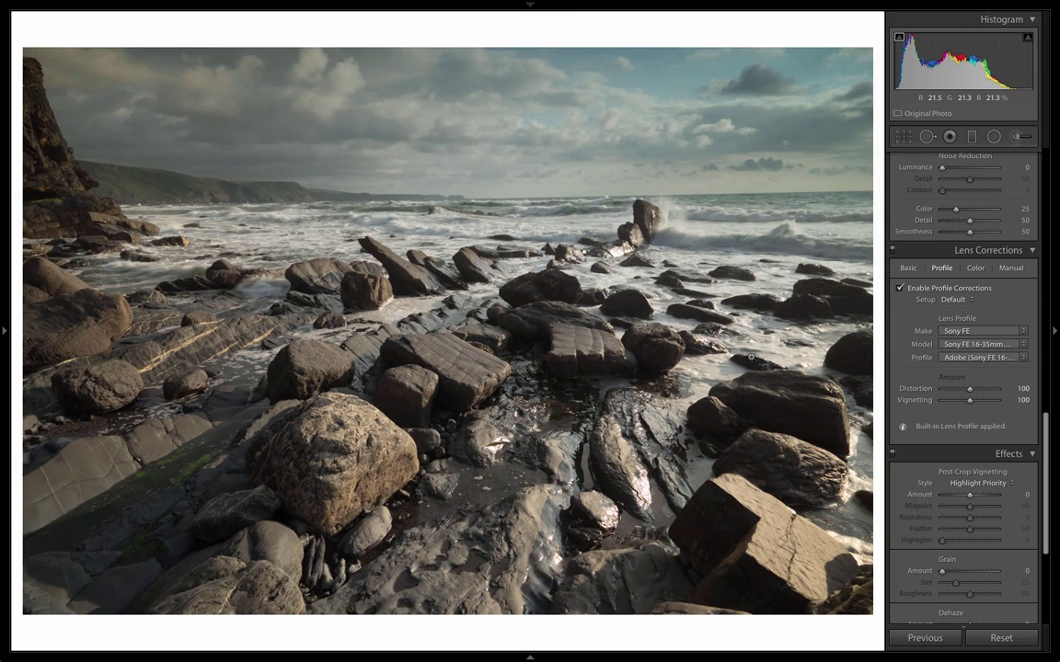
- Try the profile's distortion and vignetting amounts at 0 one after the other, resetting each to 100
{"action": "left_click_drag", "start_coordinate": [973, 393], "coordinate": [942, 396]}
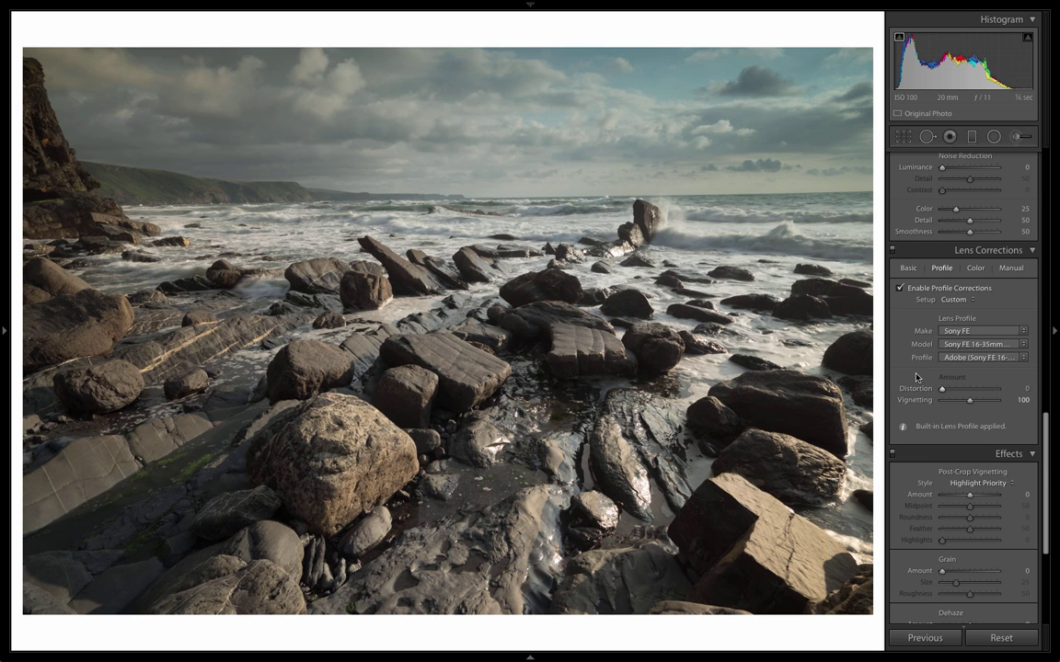
{"action": "double_click", "coordinate": [941, 395]}
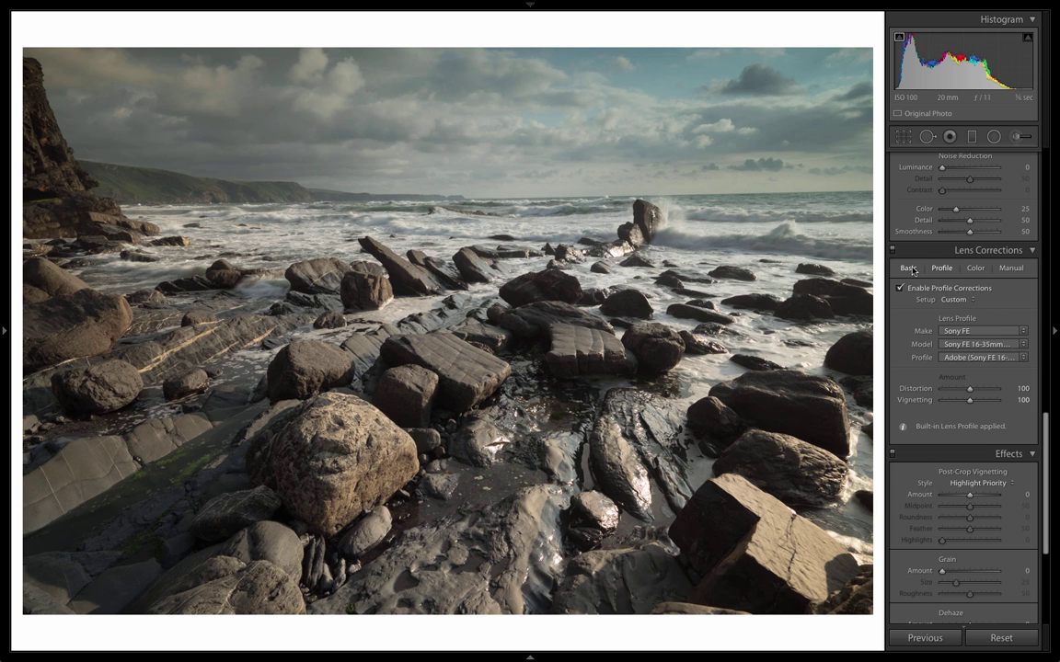
{"action": "left_click", "coordinate": [968, 402]}
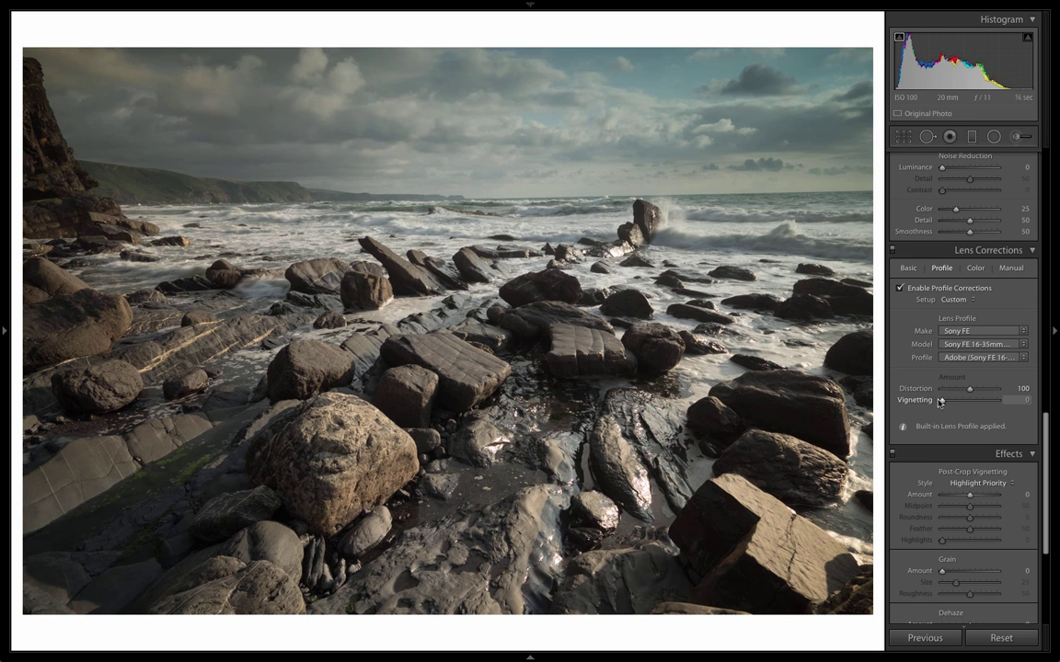
{"action": "left_click_drag", "start_coordinate": [968, 402], "coordinate": [969, 402]}
{"action": "double_click", "coordinate": [969, 402]}
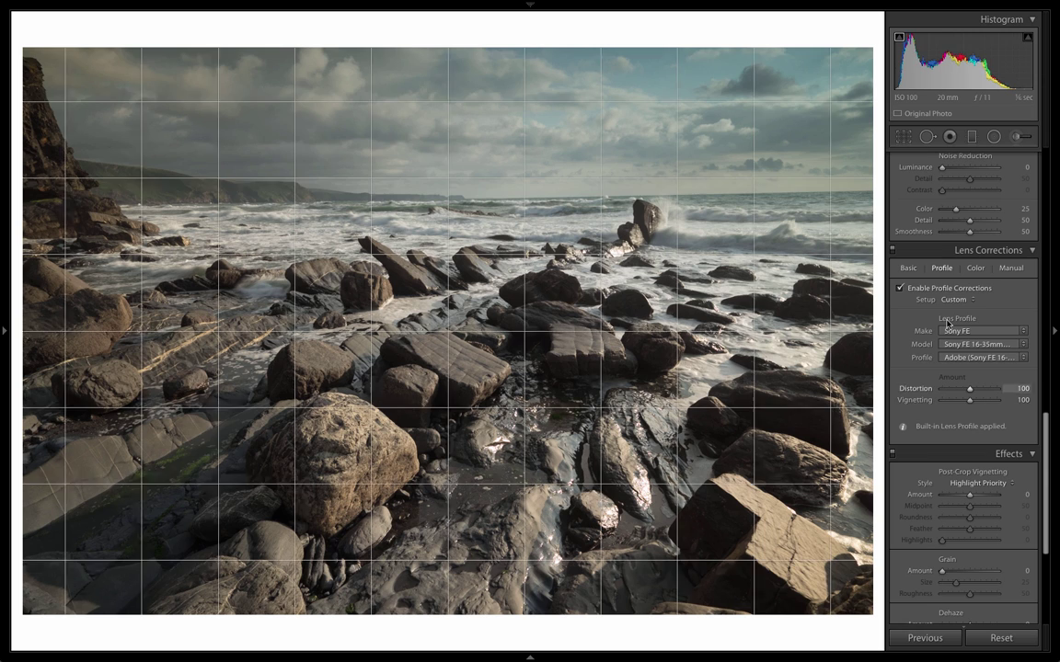
- Apply the Auto Upright correction with the lens profile enabled and check the levelled horizon up close
{"action": "left_click", "coordinate": [908, 268]}
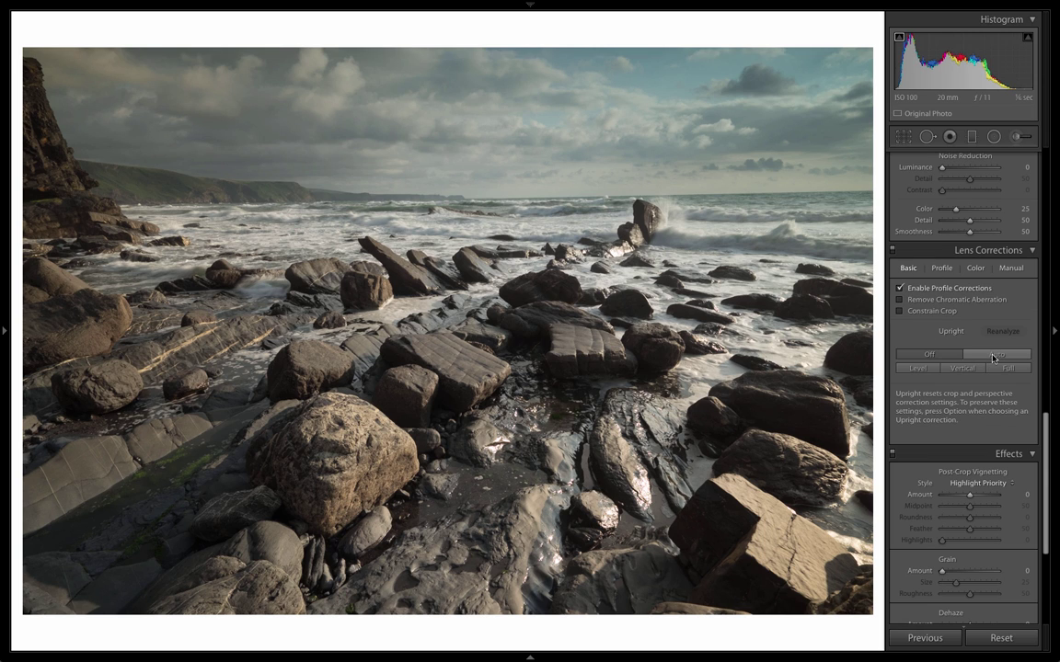
{"action": "left_click", "coordinate": [994, 355]}
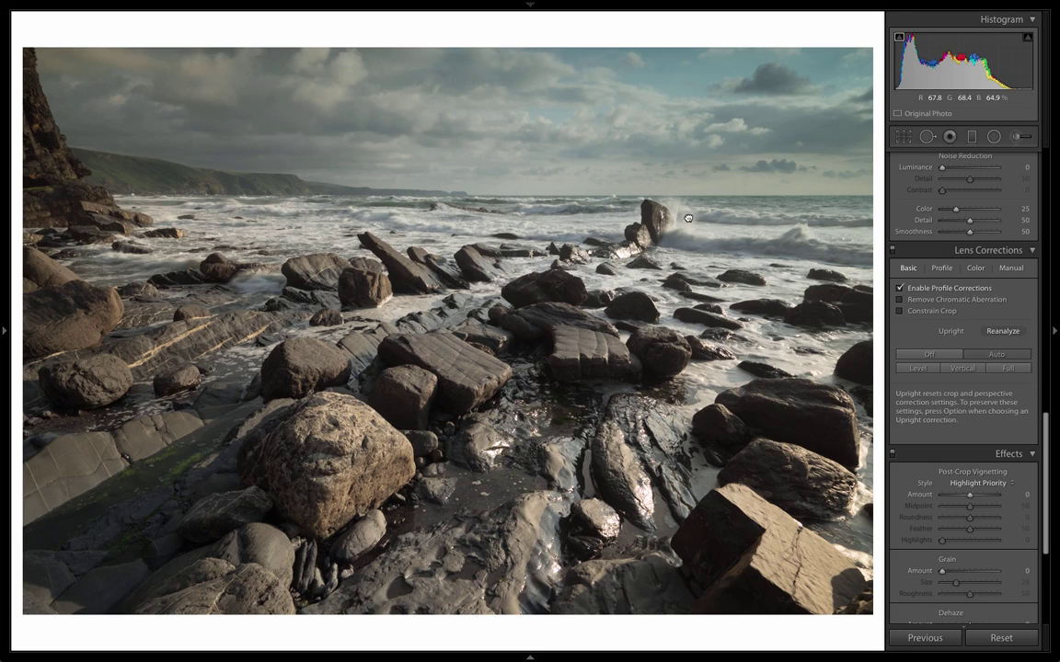
{"action": "left_click", "coordinate": [619, 196]}
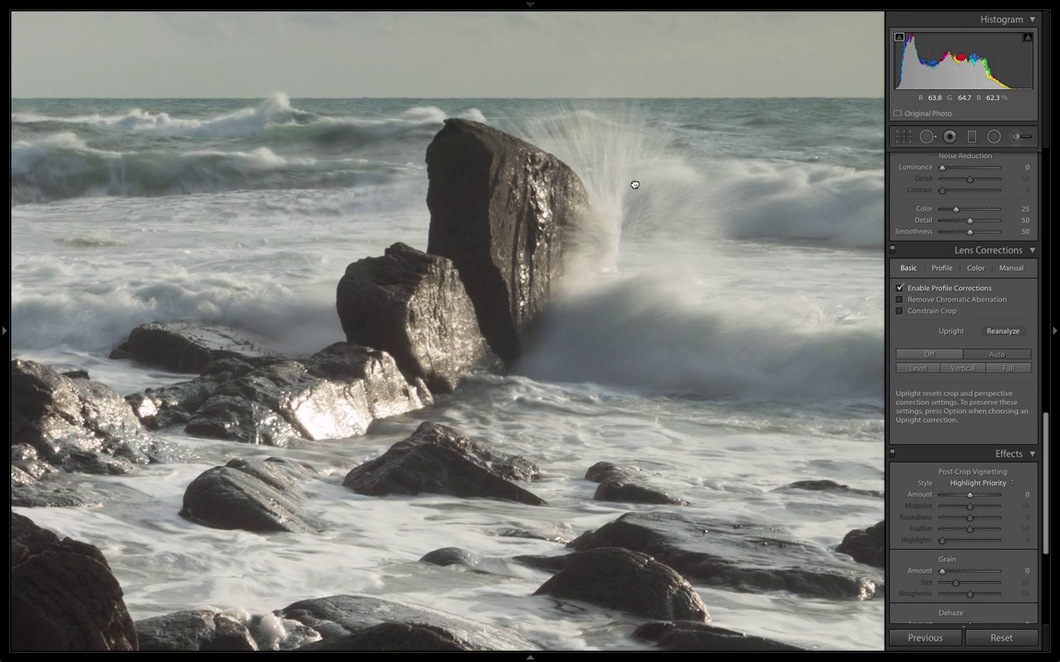
{"action": "left_click_drag", "start_coordinate": [634, 184], "coordinate": [629, 89]}
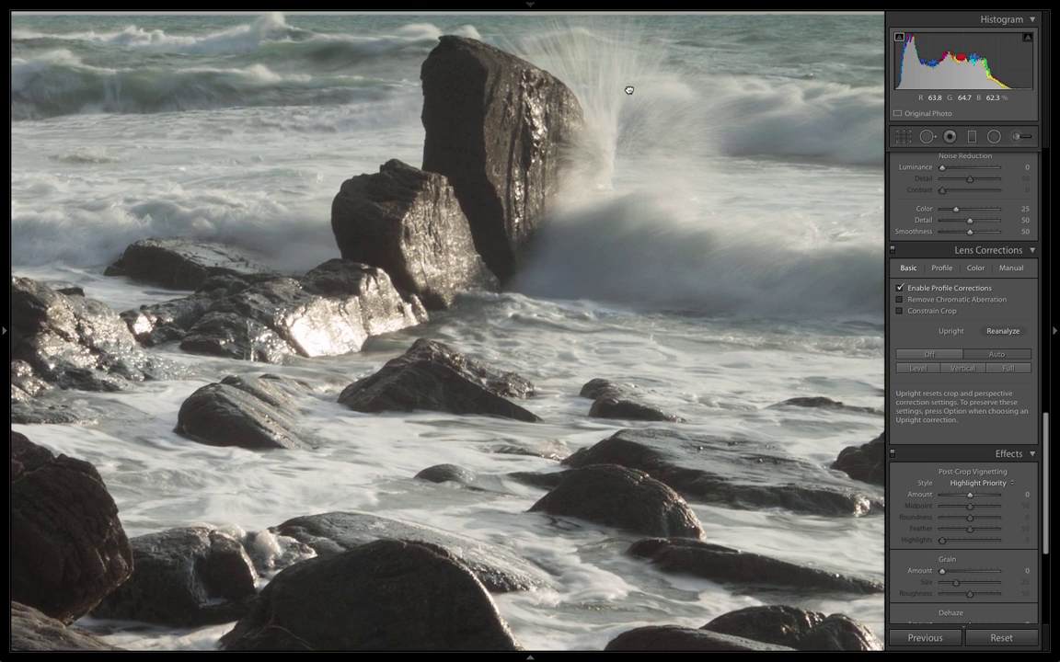
{"action": "left_click", "coordinate": [629, 89]}
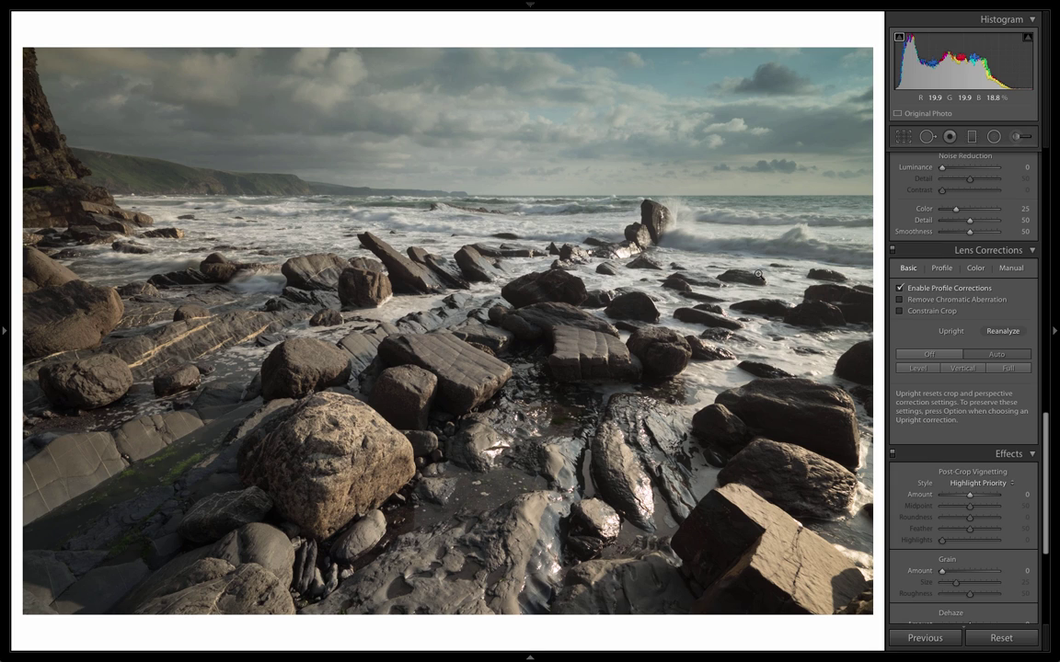
- Compare the photo with and without profile corrections by switching them off and on, leaving them enabled
{"action": "left_click", "coordinate": [942, 269]}
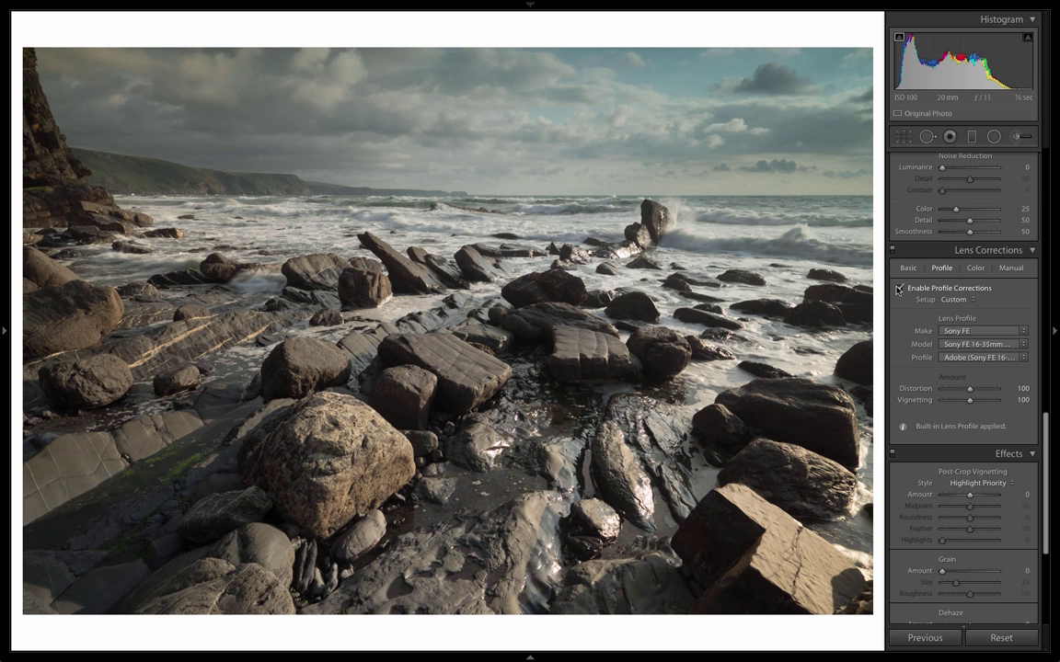
{"action": "left_click", "coordinate": [901, 289]}
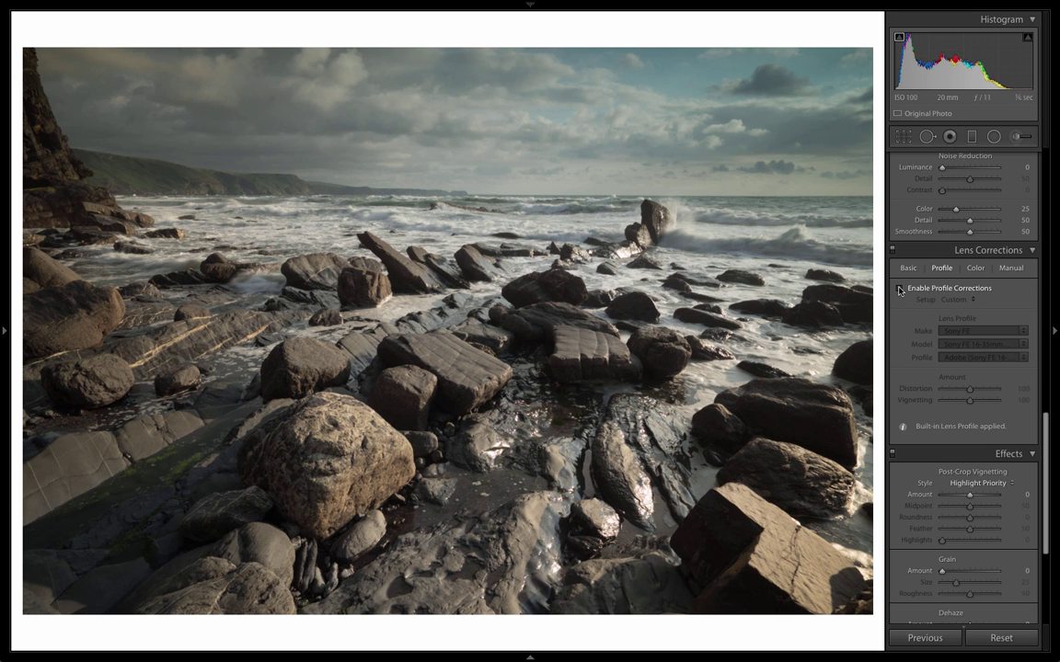
{"action": "left_click", "coordinate": [901, 288]}
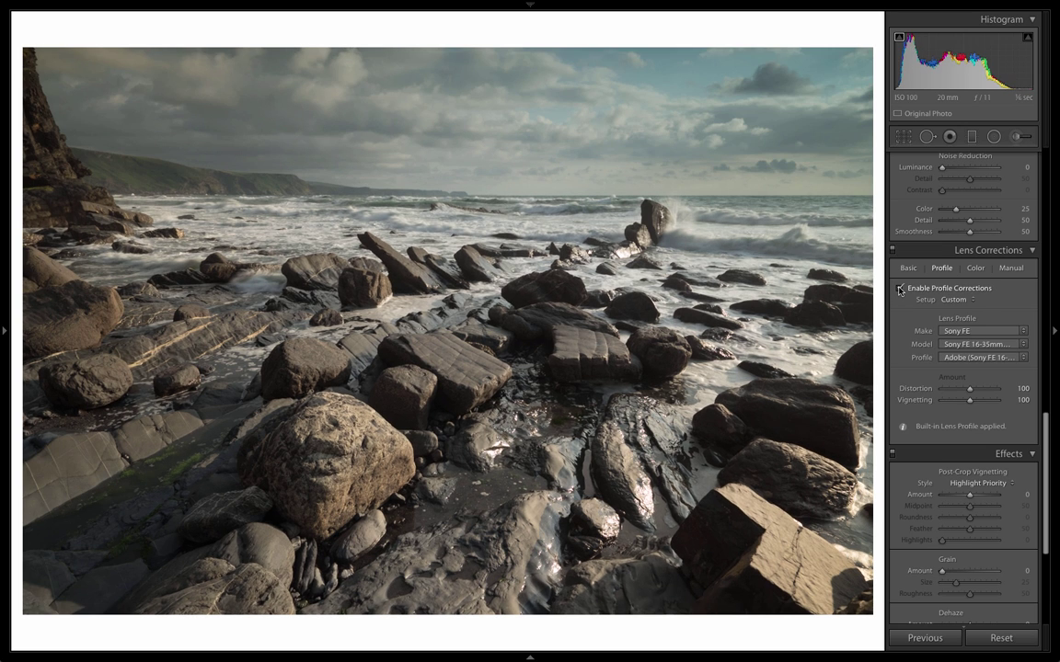
{"action": "left_click", "coordinate": [900, 289]}
{"action": "left_click", "coordinate": [900, 289]}
{"action": "left_click", "coordinate": [901, 289]}
{"action": "left_click", "coordinate": [901, 289]}
- Try the profile's vignetting correction at 200 and at 0, and set it to 84
{"action": "mouse_move", "coordinate": [976, 390]}
{"action": "left_mouse_down"}
{"action": "mouse_move", "coordinate": [947, 404]}
{"action": "mouse_move", "coordinate": [970, 403]}
{"action": "left_mouse_up"}
{"action": "left_click_drag", "start_coordinate": [968, 403], "coordinate": [1009, 407]}
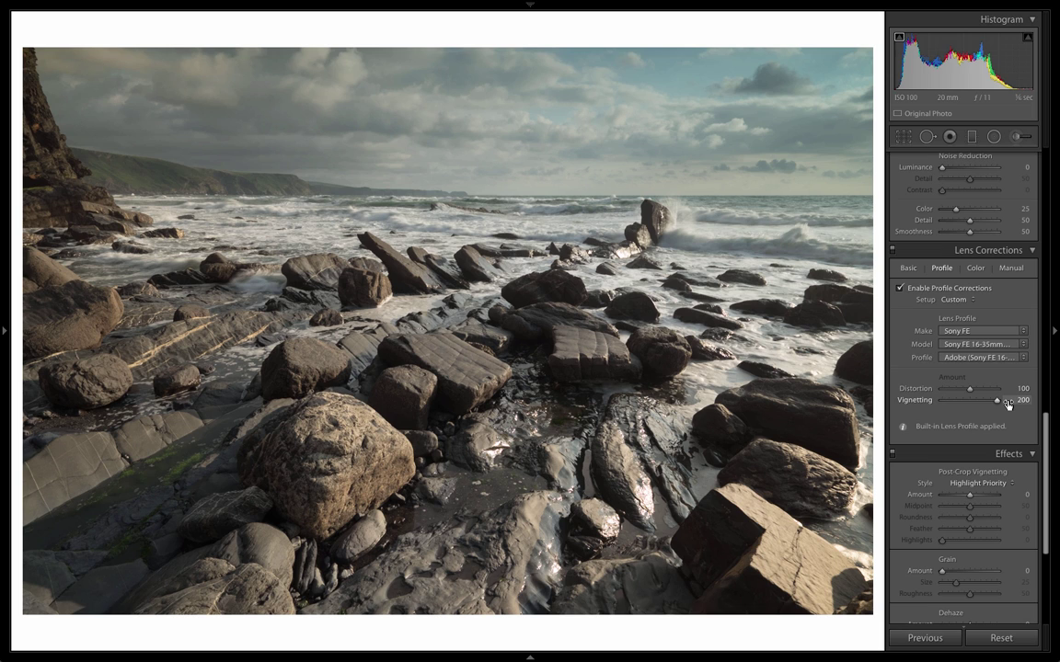
{"action": "double_click", "coordinate": [998, 402]}
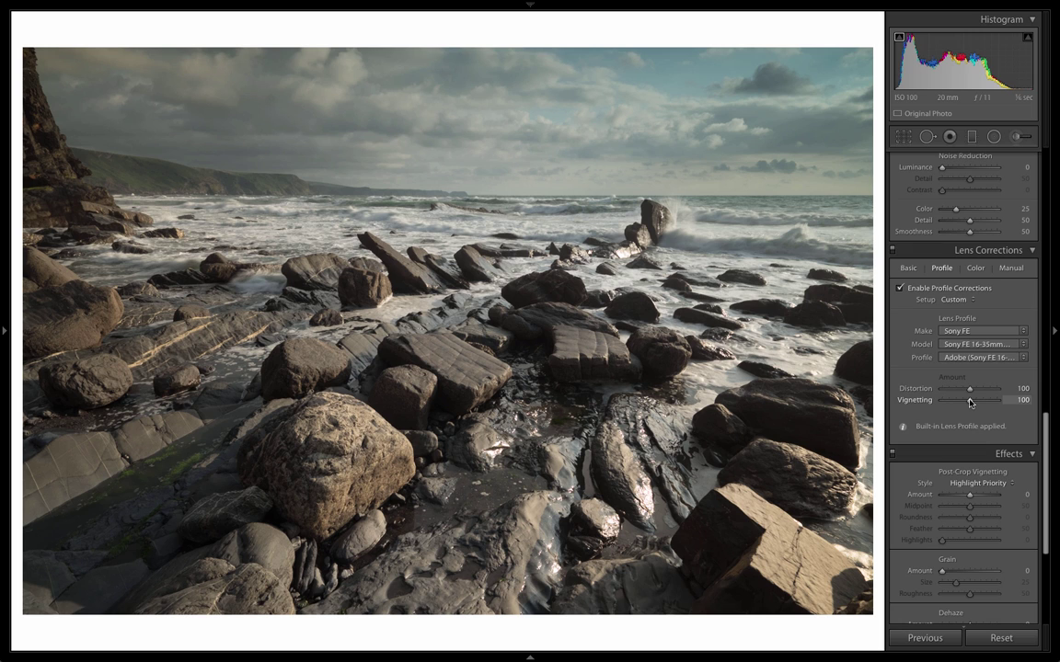
{"action": "left_click_drag", "start_coordinate": [970, 402], "coordinate": [912, 403]}
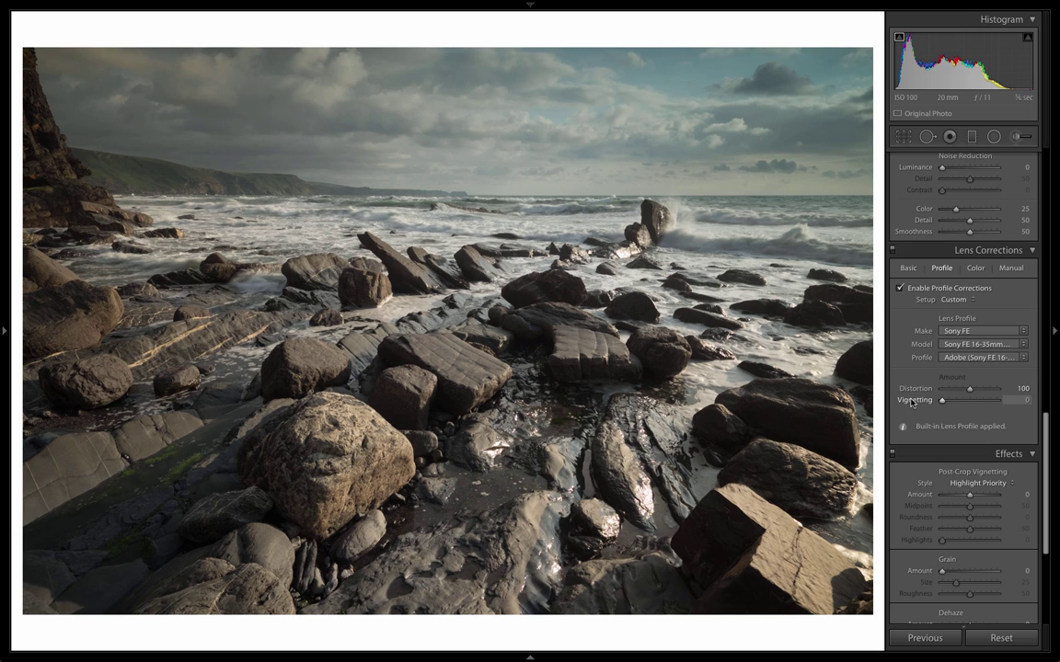
{"action": "left_click_drag", "start_coordinate": [912, 402], "coordinate": [964, 402]}
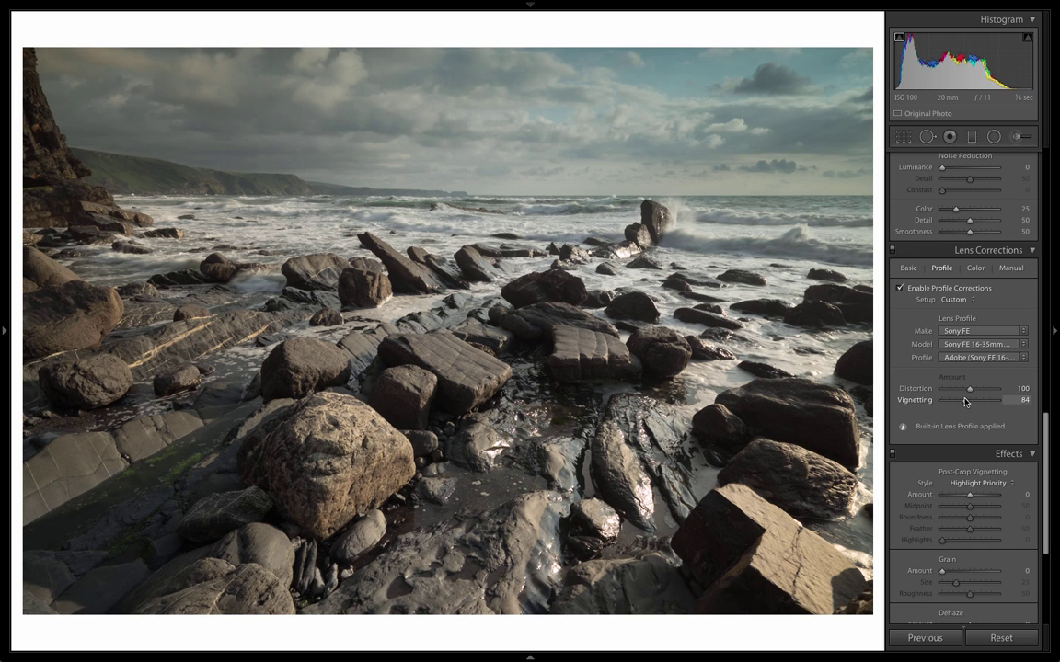
- Look through the available lens makes and models for the profile, keeping the current Sony FE lens
{"action": "left_click", "coordinate": [974, 390]}
{"action": "left_click", "coordinate": [1023, 333]}
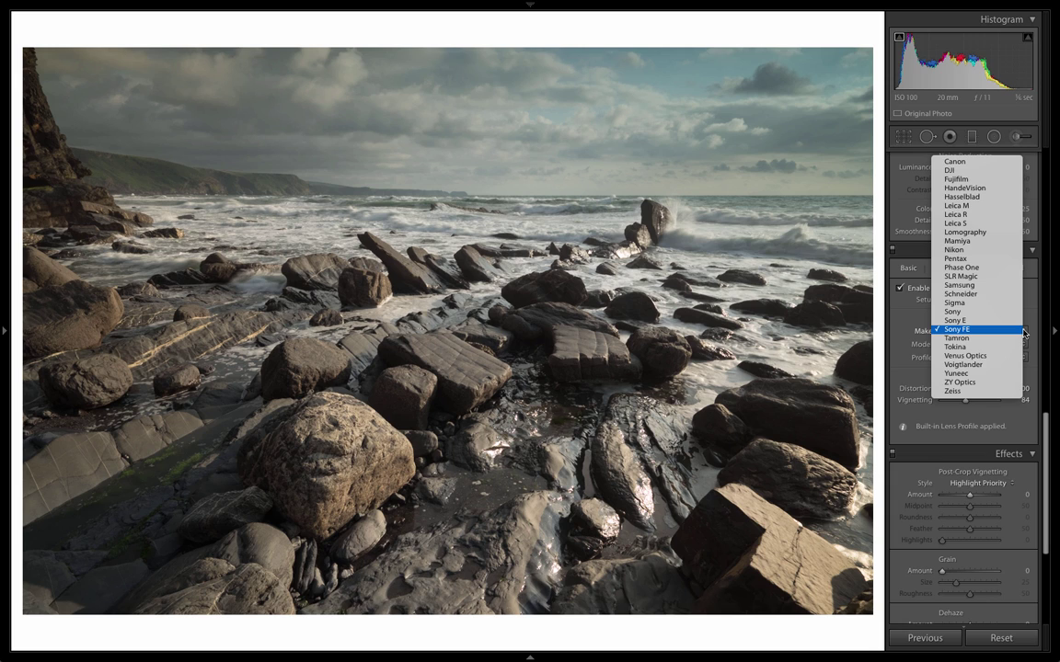
{"action": "left_click", "coordinate": [1023, 330]}
{"action": "left_click", "coordinate": [1022, 345]}
{"action": "left_click", "coordinate": [1022, 345]}
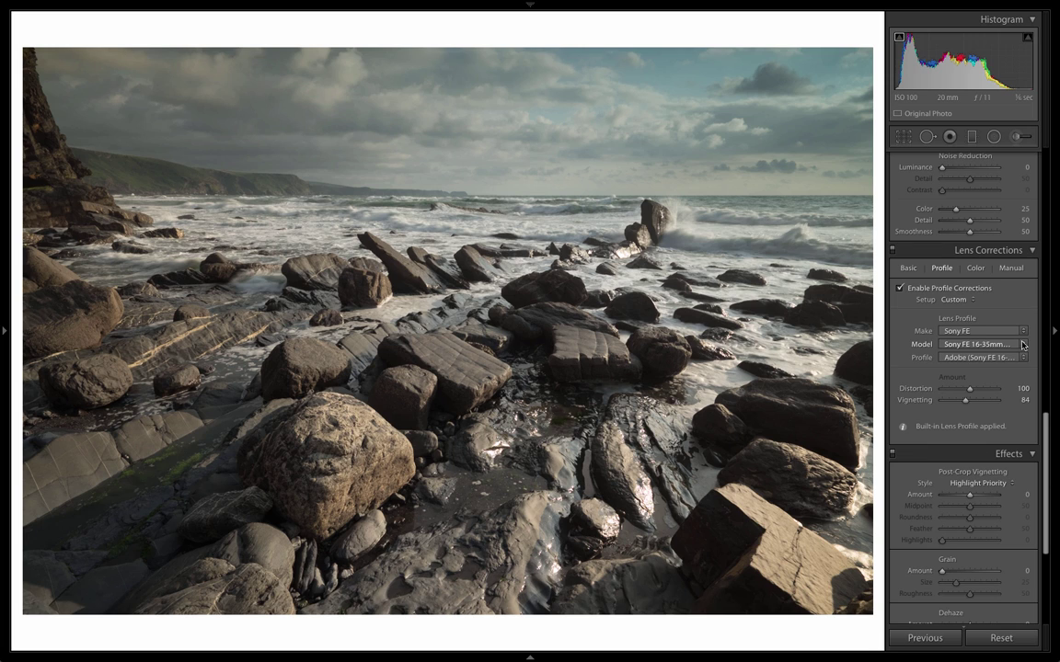
- Open the color lens correction settings and switch to the snowy field photo _DSC1991.ARW / Copy 1 in a large view
{"action": "left_click", "coordinate": [974, 269]}
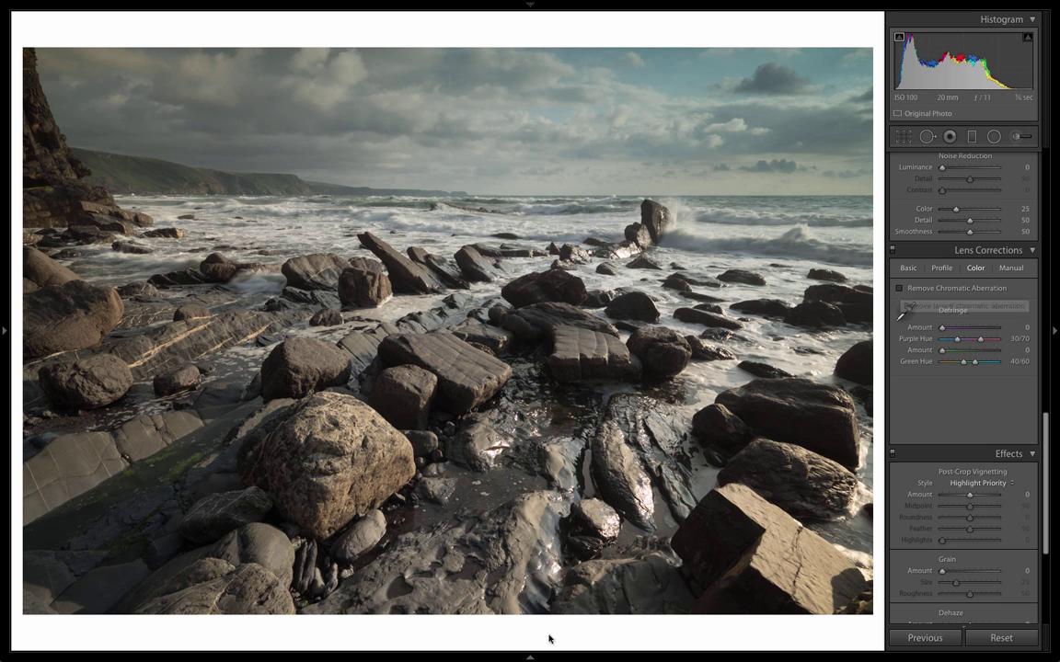
{"action": "left_click", "coordinate": [532, 657]}
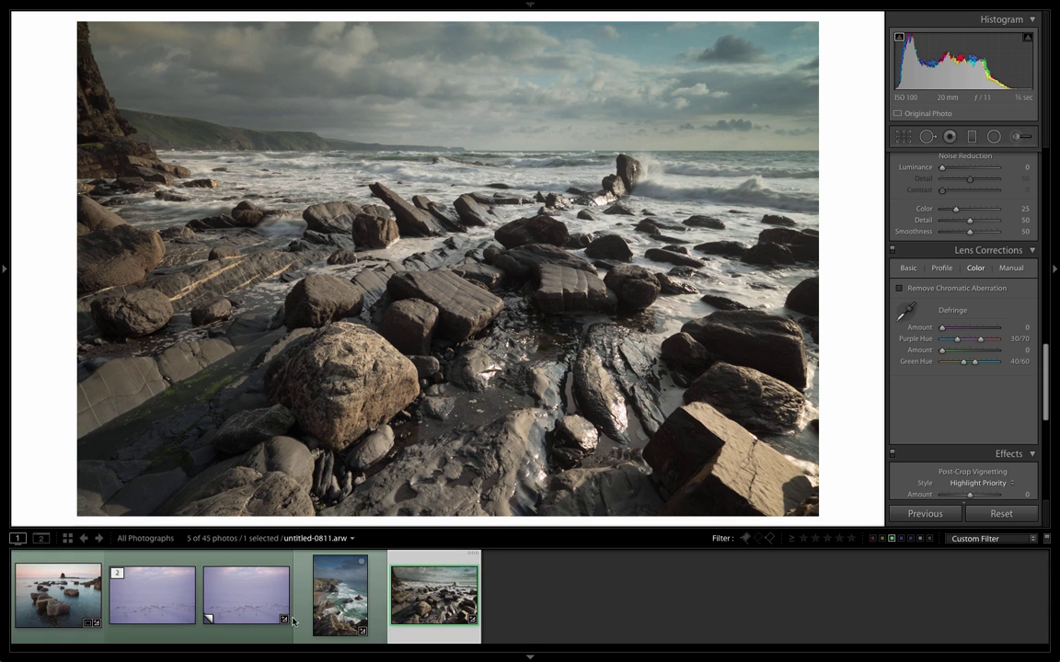
{"action": "left_click", "coordinate": [229, 592]}
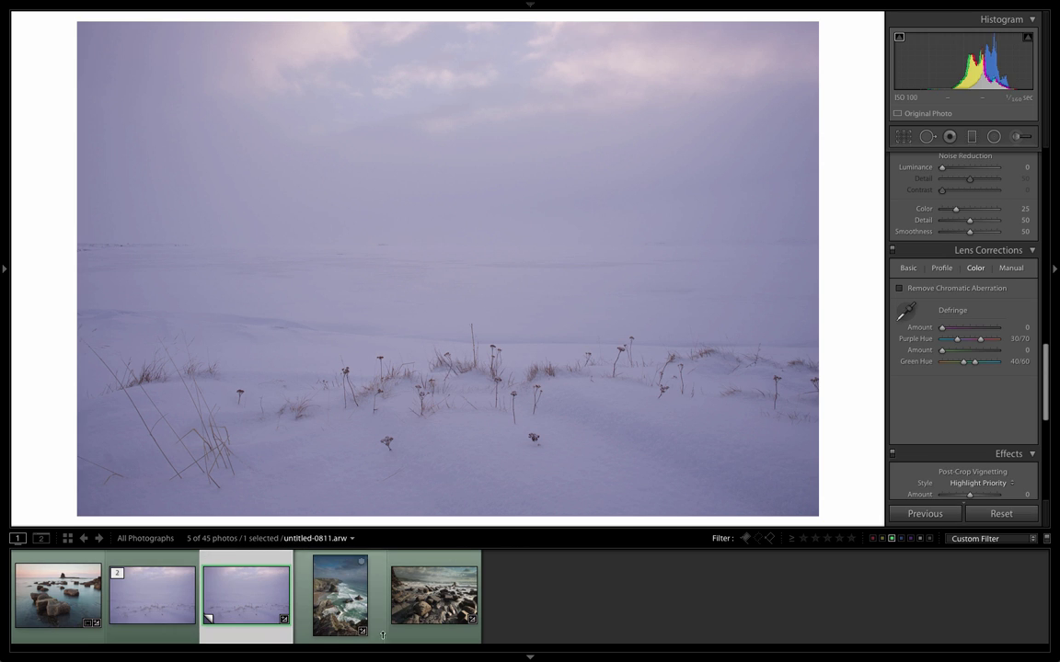
{"action": "left_click", "coordinate": [518, 643]}
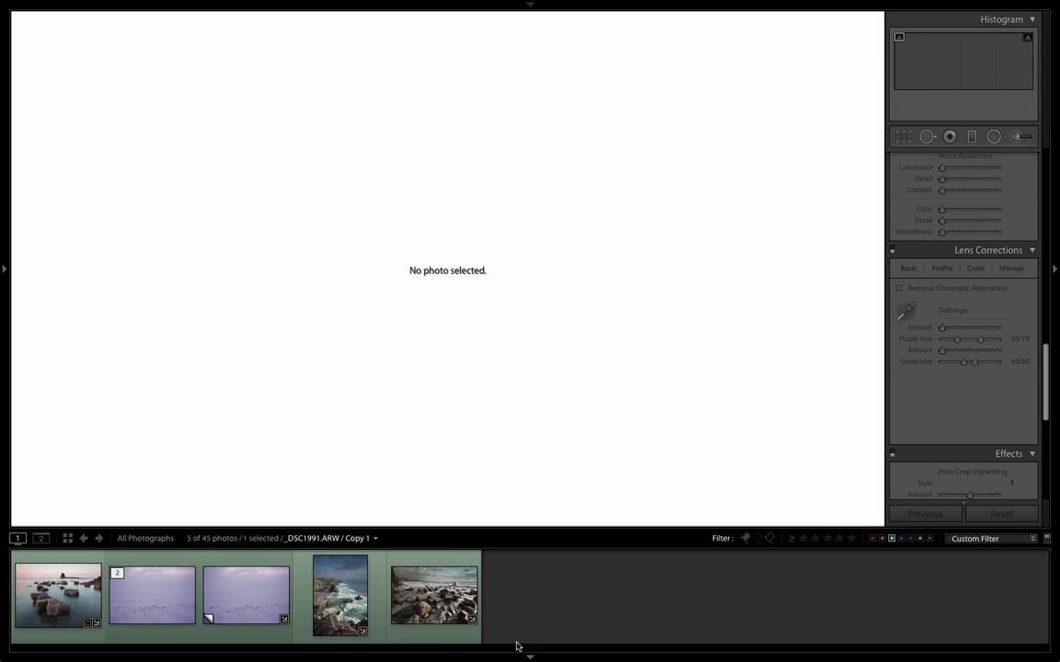
{"action": "left_click", "coordinate": [252, 597]}
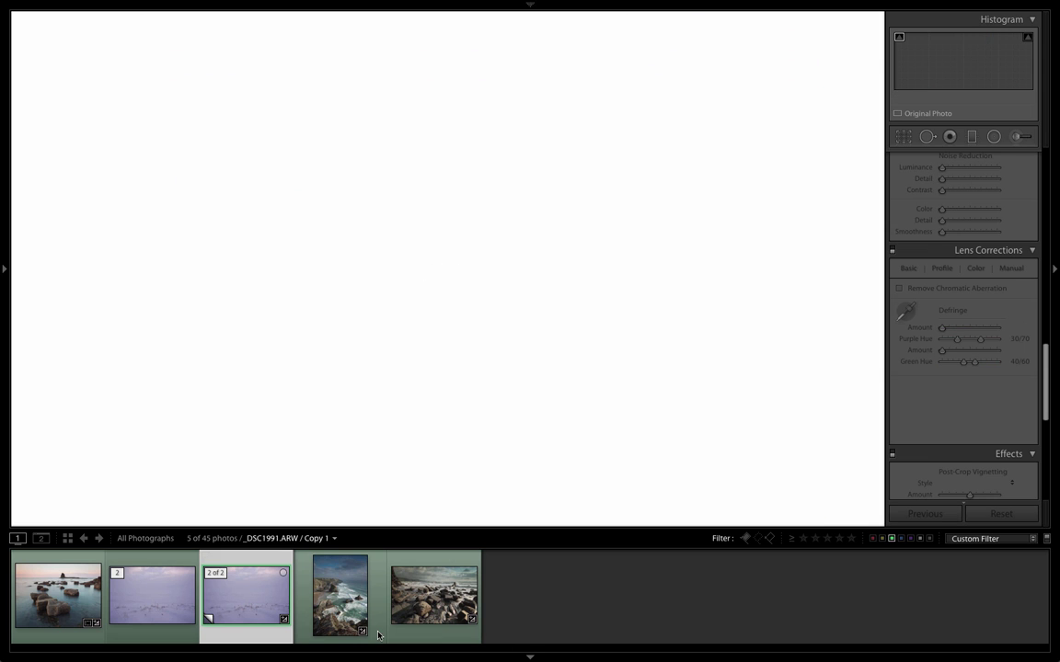
{"action": "left_click", "coordinate": [531, 657]}
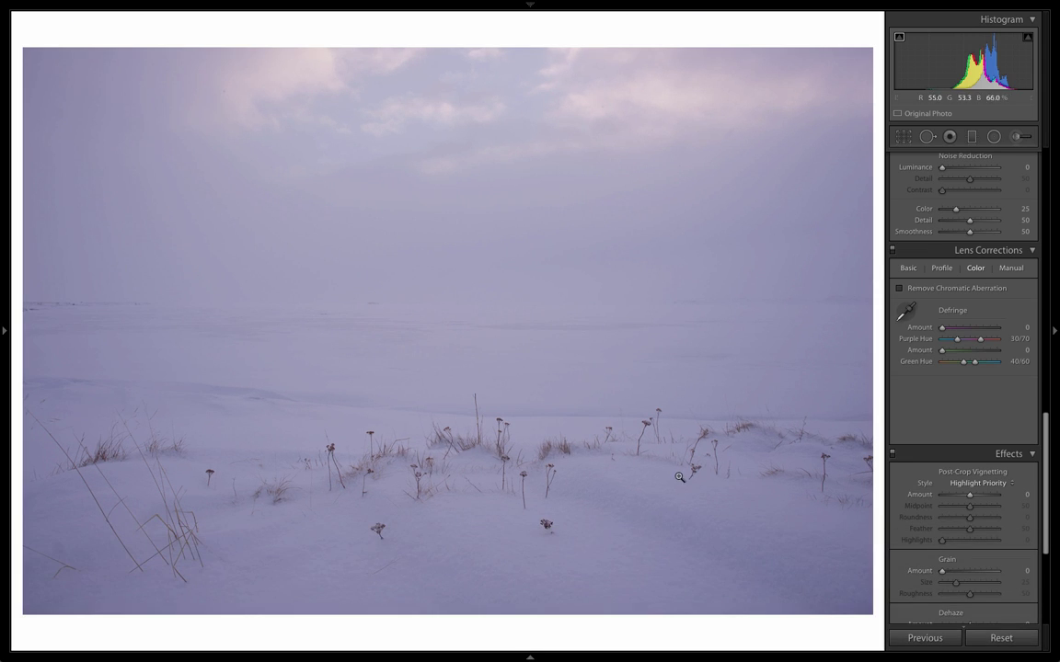
- Inspect the dried plants in the snow at 1:1 for color fringing and enable Remove Chromatic Aberration
{"action": "left_click", "coordinate": [827, 480]}
{"action": "left_click_drag", "start_coordinate": [824, 463], "coordinate": [775, 426]}
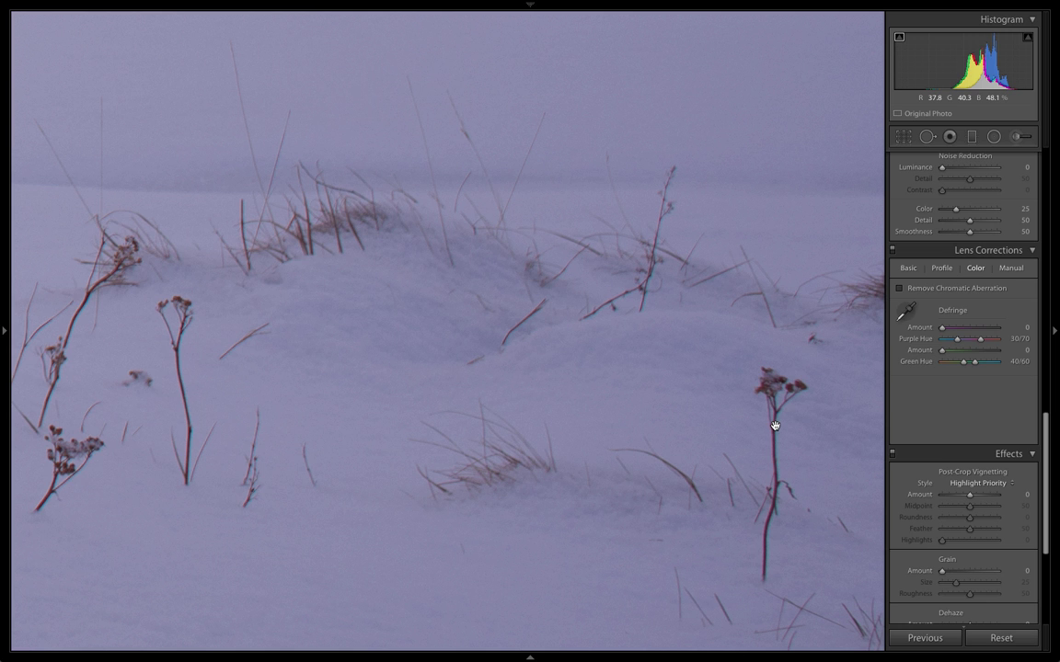
{"action": "left_click", "coordinate": [567, 400]}
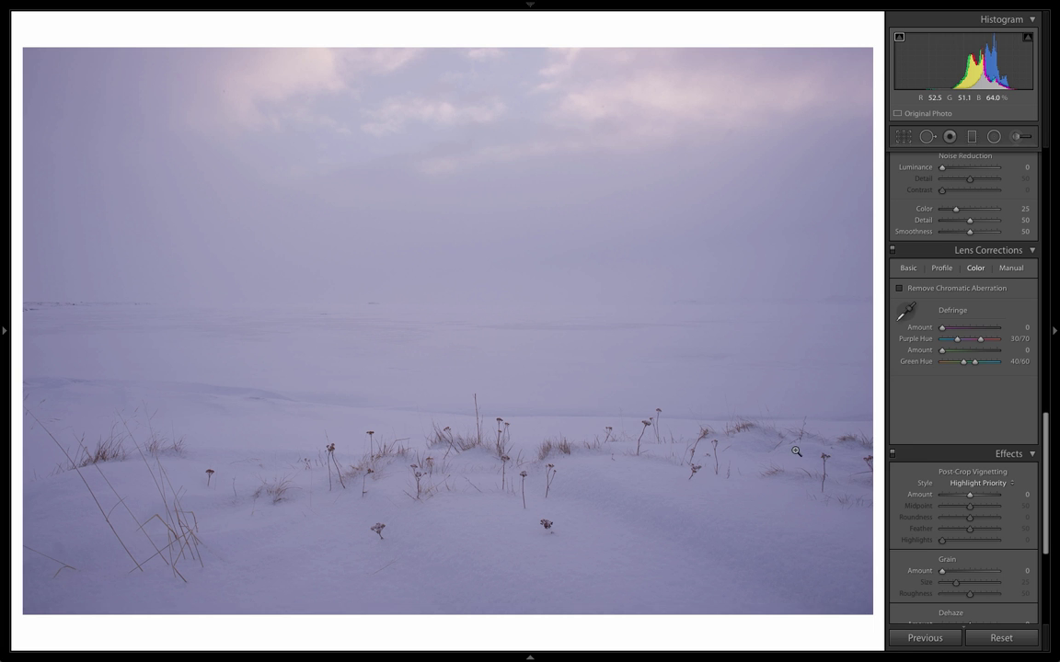
{"action": "left_click", "coordinate": [829, 457]}
{"action": "left_click_drag", "start_coordinate": [793, 447], "coordinate": [608, 251]}
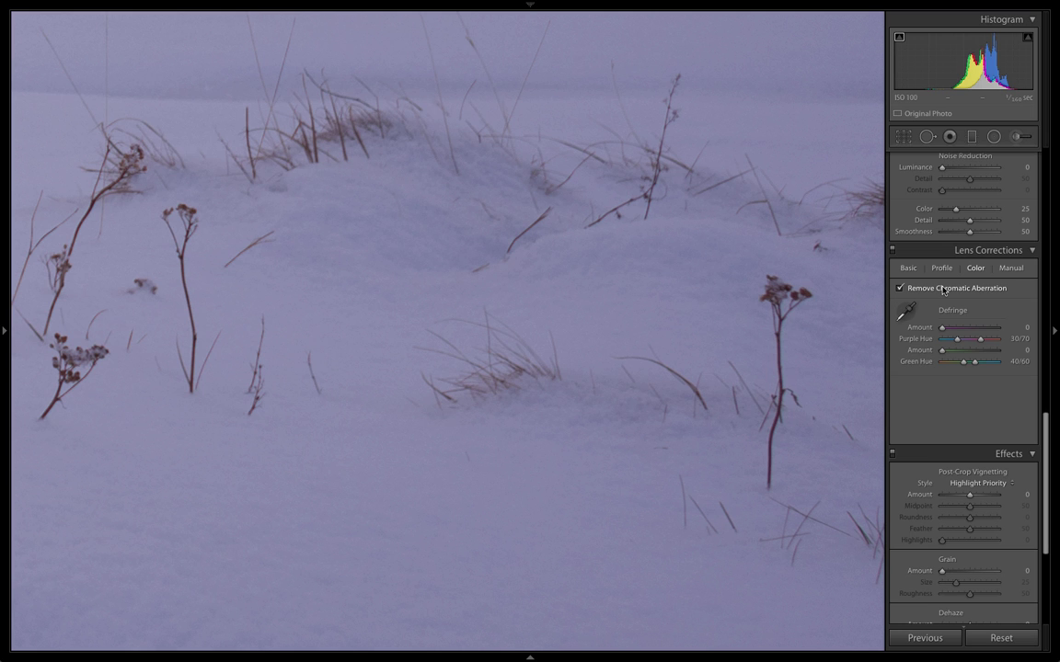
- Examine the plant stems and grasses across the snowy foreground at 1:1 with chromatic aberration removal applied
{"action": "left_click_drag", "start_coordinate": [359, 303], "coordinate": [651, 334]}
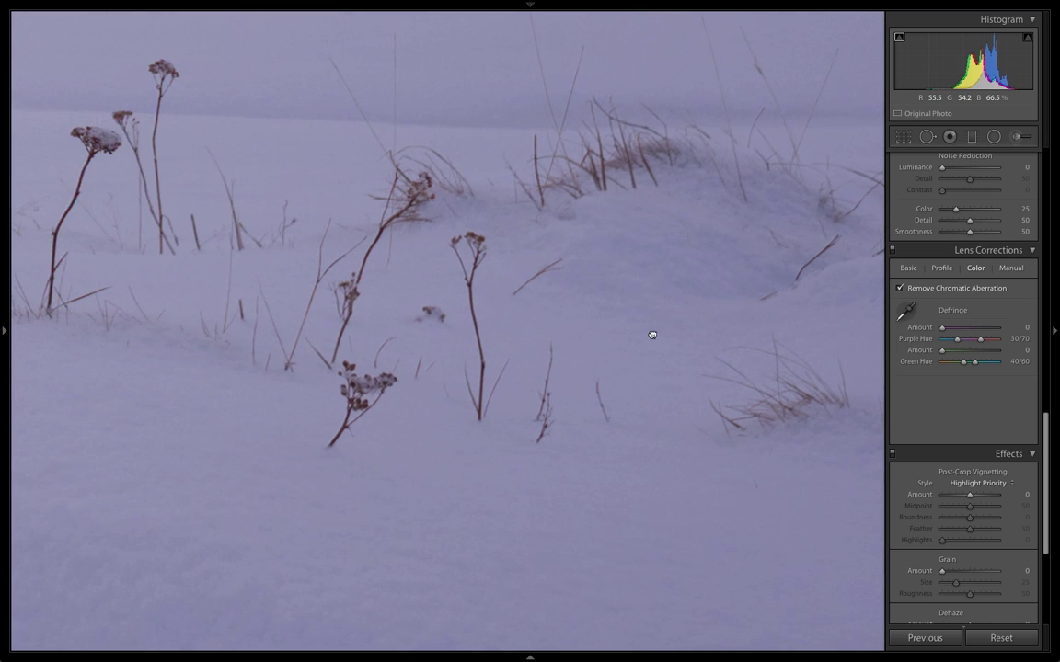
{"action": "left_click_drag", "start_coordinate": [239, 315], "coordinate": [506, 308]}
{"action": "left_click_drag", "start_coordinate": [552, 354], "coordinate": [285, 281]}
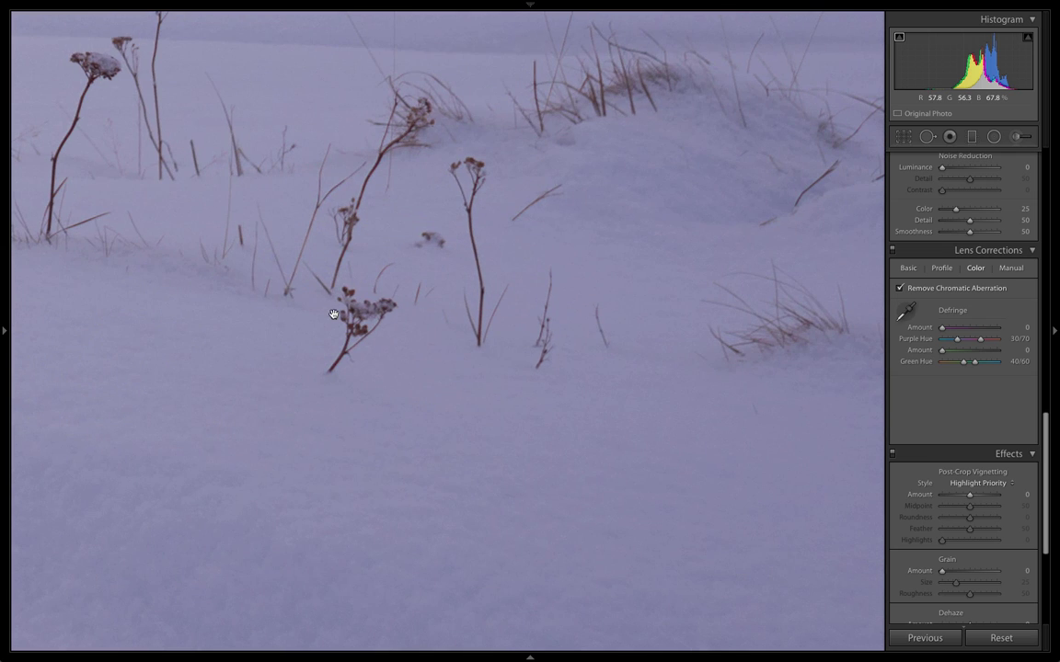
{"action": "left_click_drag", "start_coordinate": [543, 256], "coordinate": [294, 310]}
{"action": "left_click_drag", "start_coordinate": [433, 285], "coordinate": [323, 279]}
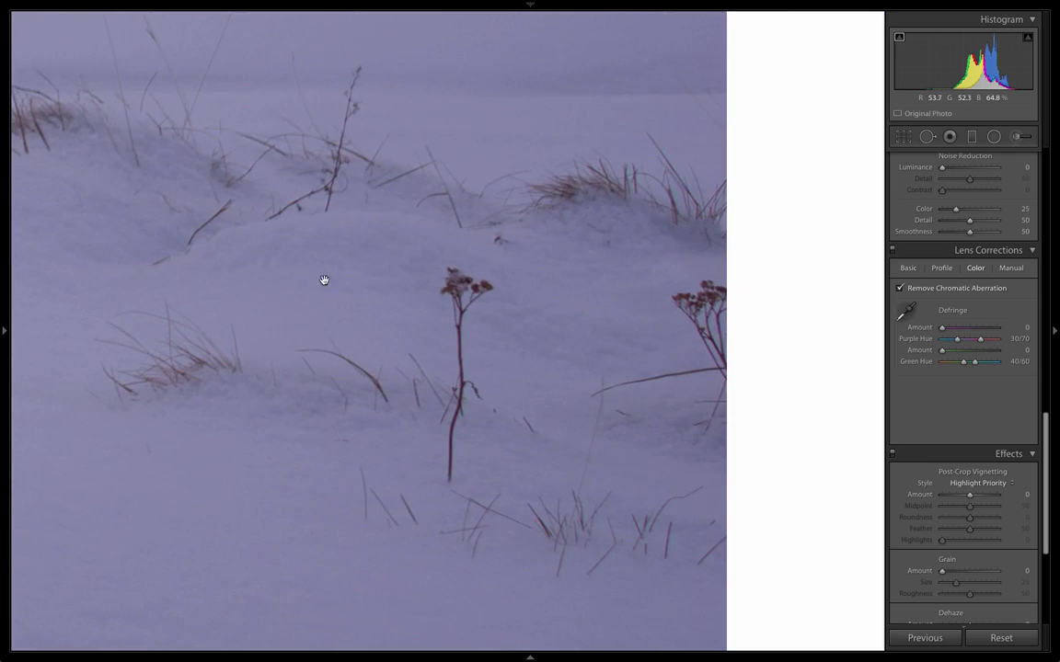
{"action": "left_click_drag", "start_coordinate": [424, 401], "coordinate": [604, 322]}
{"action": "left_click_drag", "start_coordinate": [467, 328], "coordinate": [518, 329]}
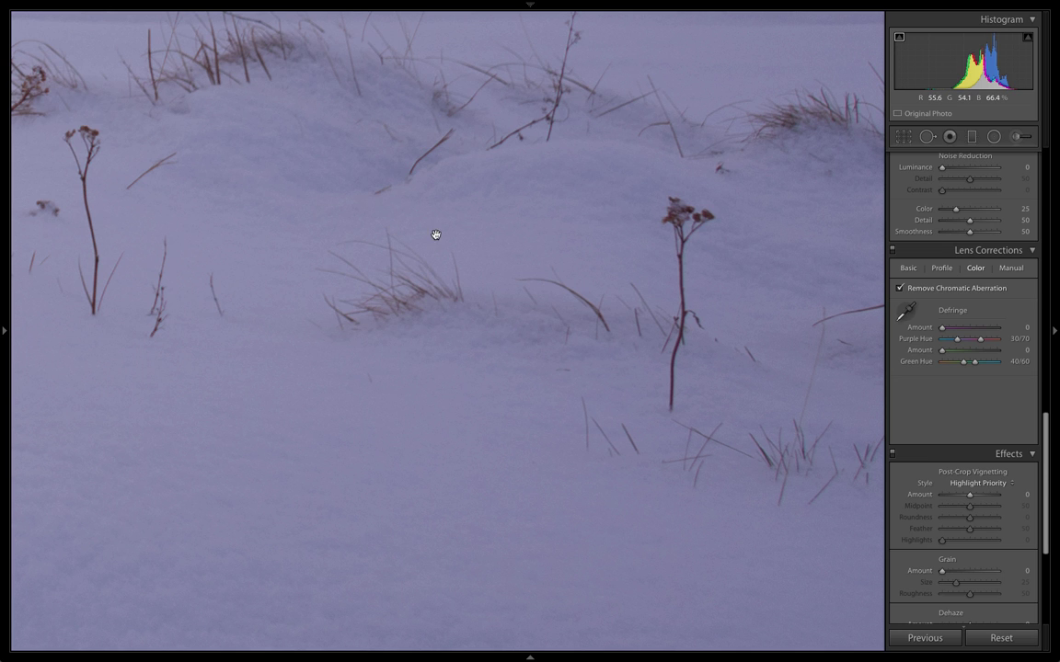
{"action": "left_click_drag", "start_coordinate": [491, 236], "coordinate": [426, 246]}
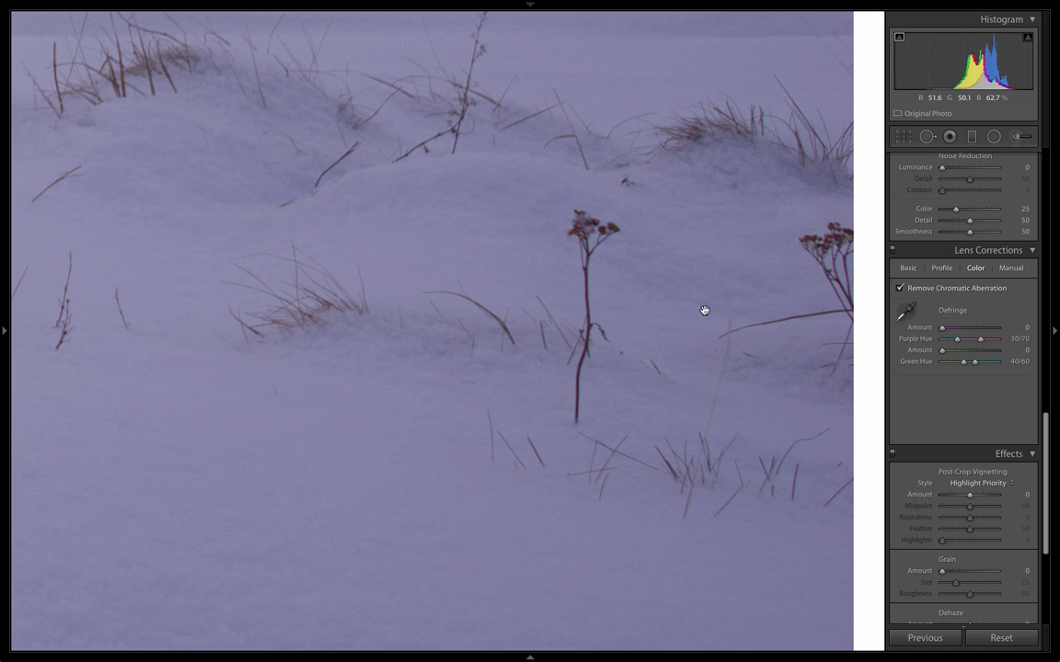
{"action": "left_click_drag", "start_coordinate": [631, 311], "coordinate": [469, 322]}
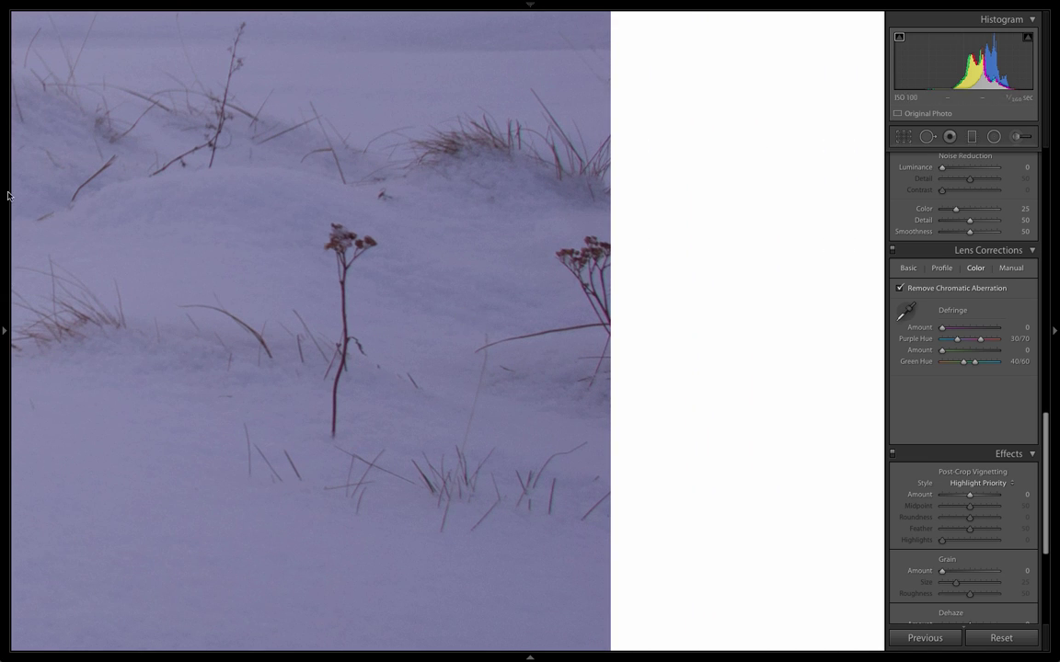
- Check the plant stems near the photo's edge for remaining fringing at 2:1 and 1:1, and return to the full-photo view
{"action": "mouse_move", "coordinate": [5, 300]}
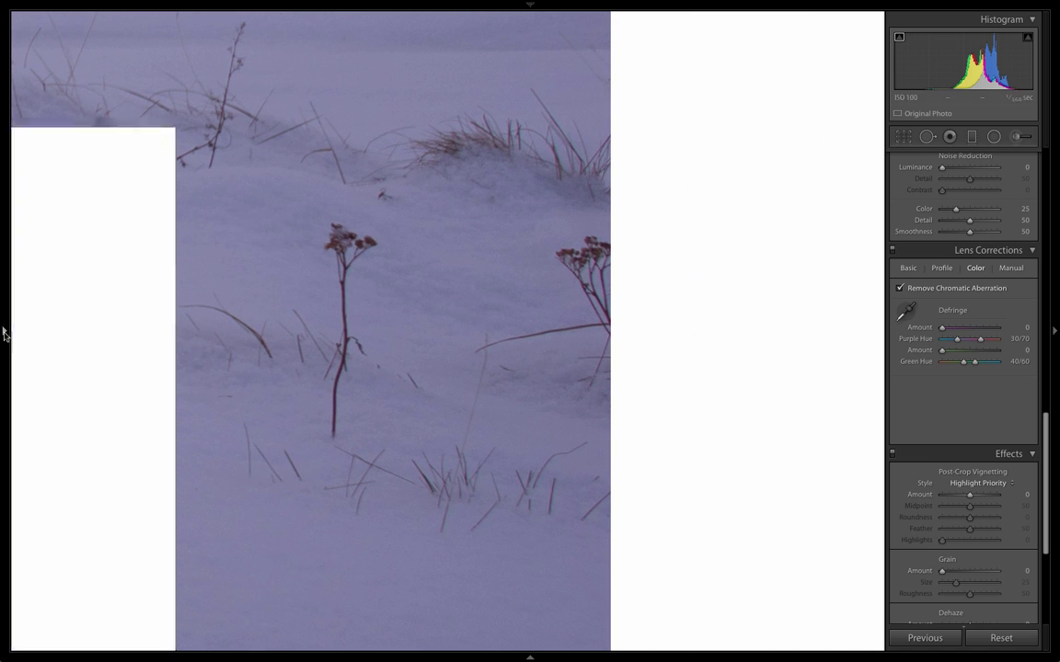
{"action": "left_click", "coordinate": [156, 19]}
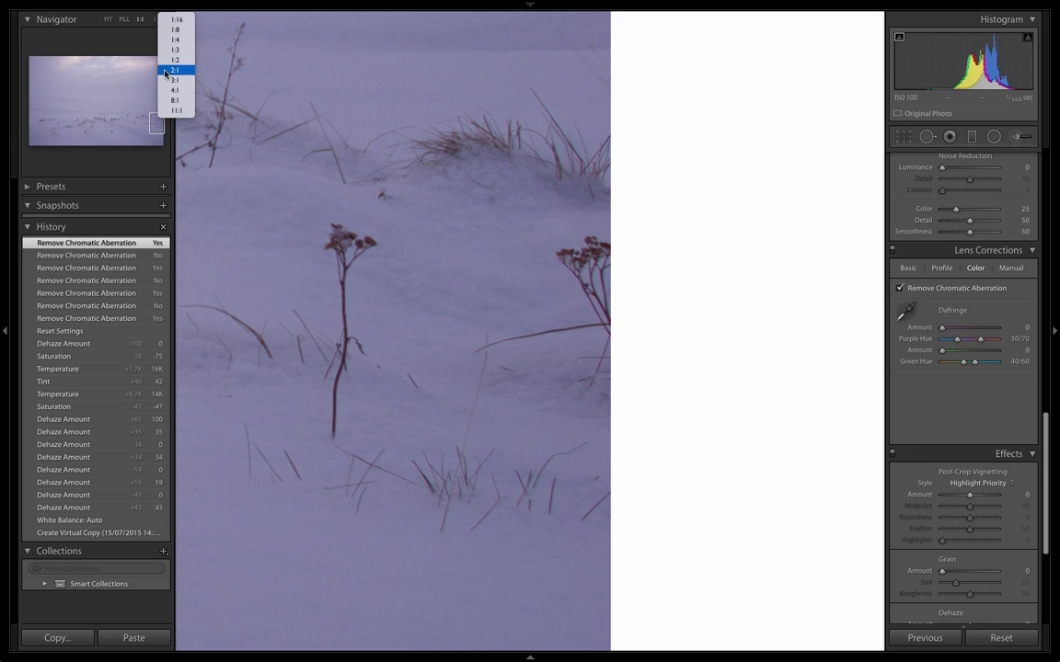
{"action": "left_click", "coordinate": [170, 71]}
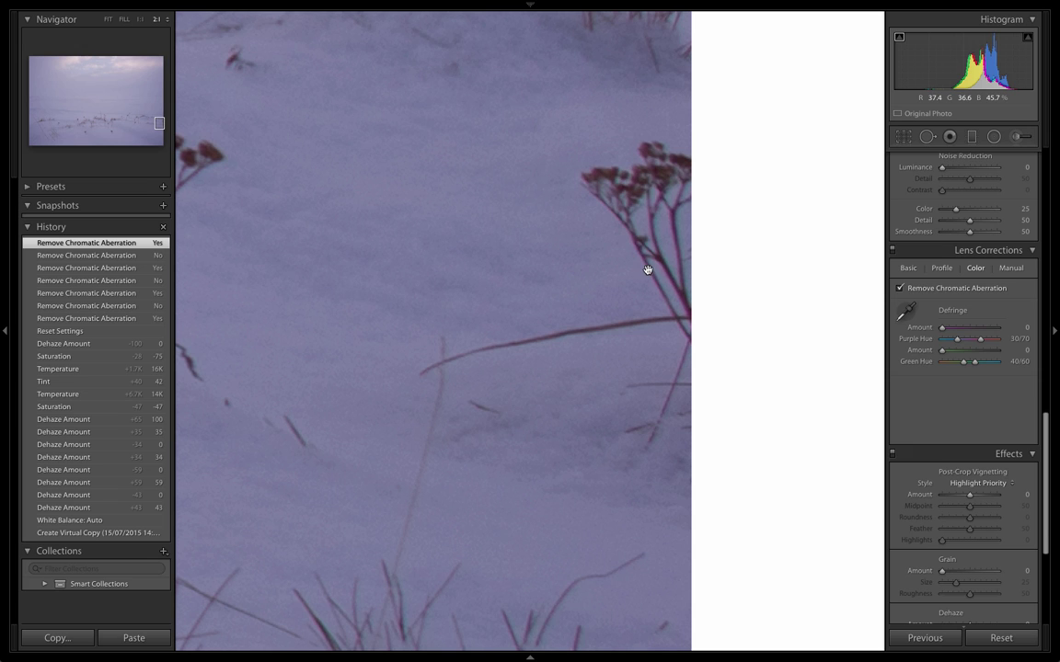
{"action": "left_click_drag", "start_coordinate": [547, 295], "coordinate": [719, 290]}
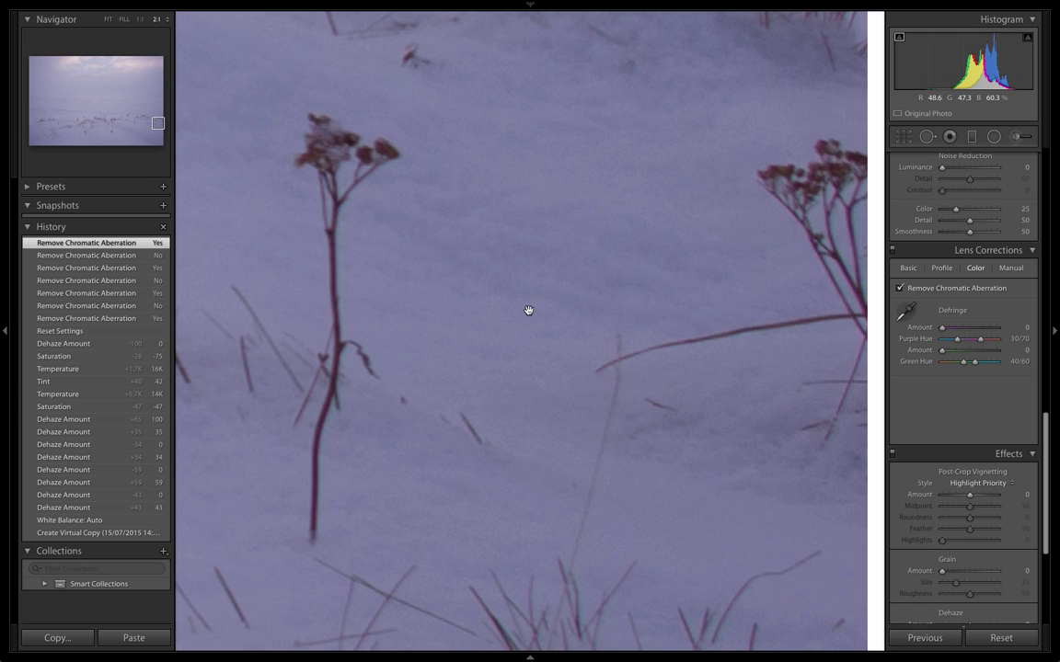
{"action": "left_click_drag", "start_coordinate": [524, 310], "coordinate": [620, 295]}
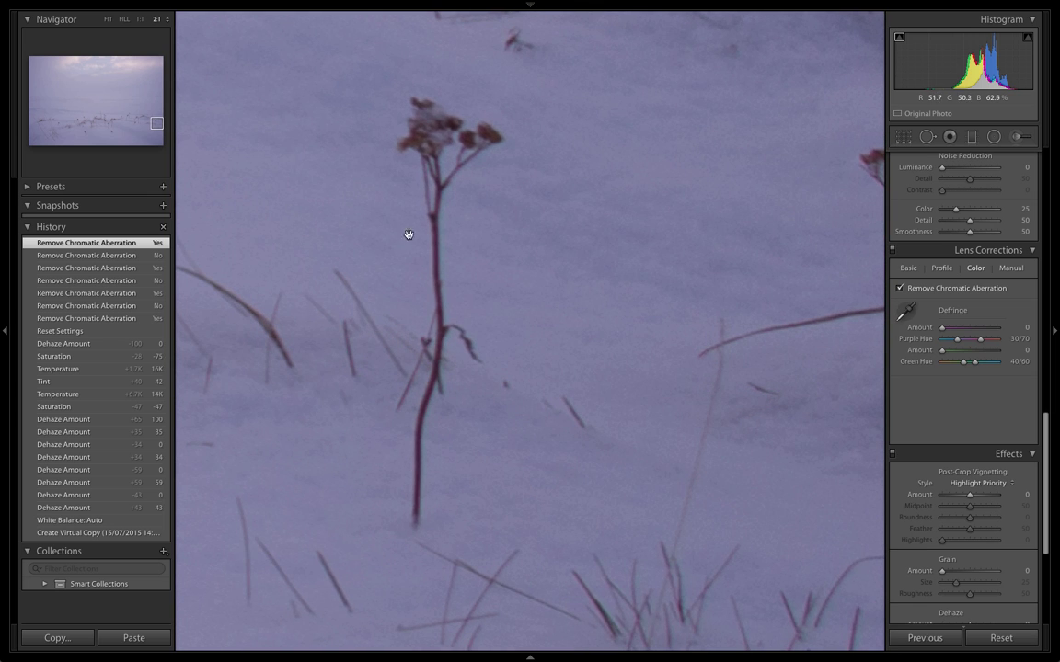
{"action": "left_click", "coordinate": [138, 20]}
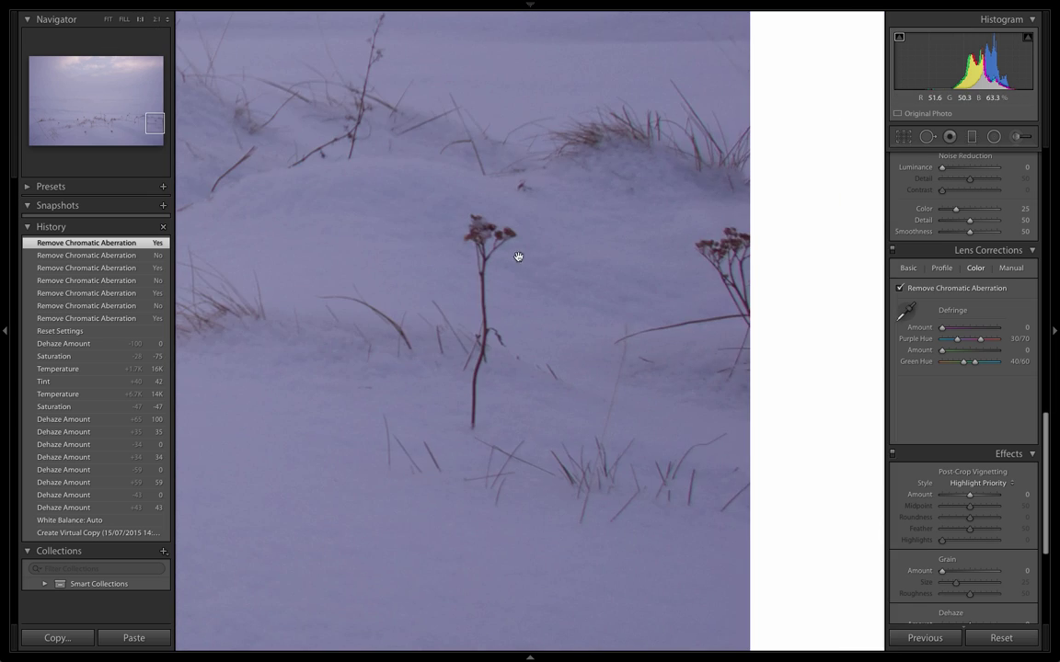
{"action": "left_click_drag", "start_coordinate": [459, 334], "coordinate": [617, 326]}
{"action": "left_click", "coordinate": [615, 325]}
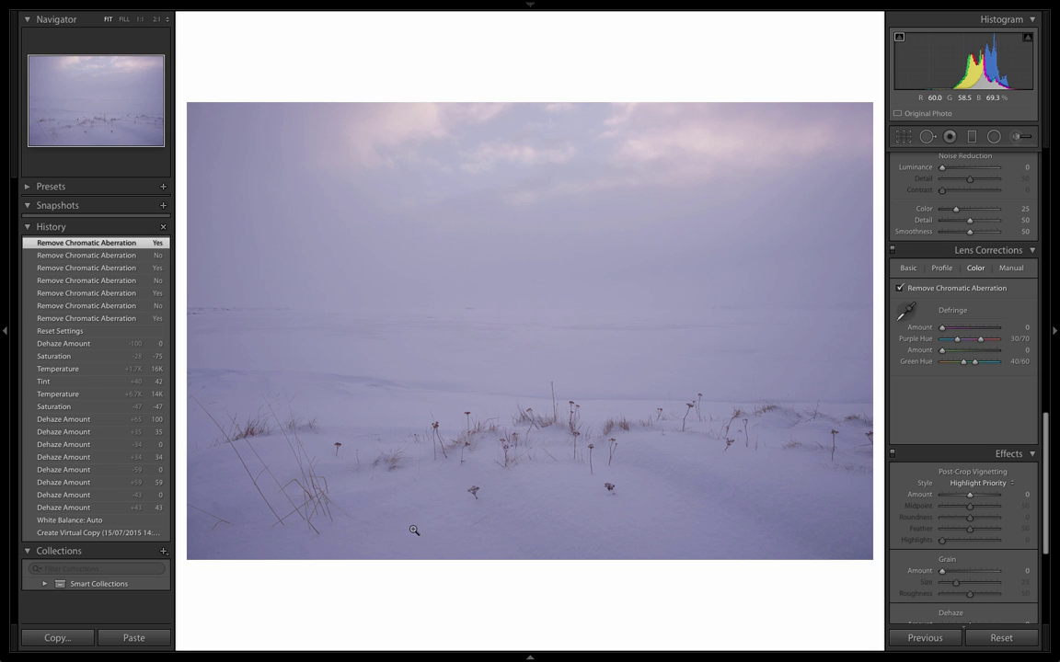
{"action": "left_click", "coordinate": [5, 322]}
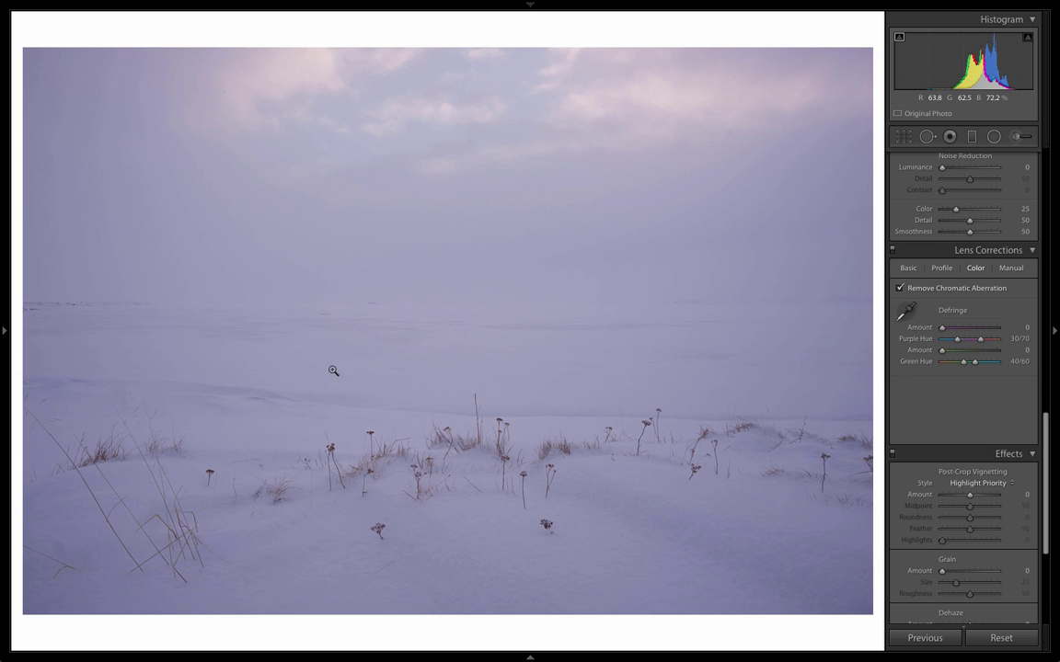
- Set up a new develop preset with only Chromatic Aberration and Process Version included, and cancel without creating it
{"action": "left_click", "coordinate": [4, 331]}
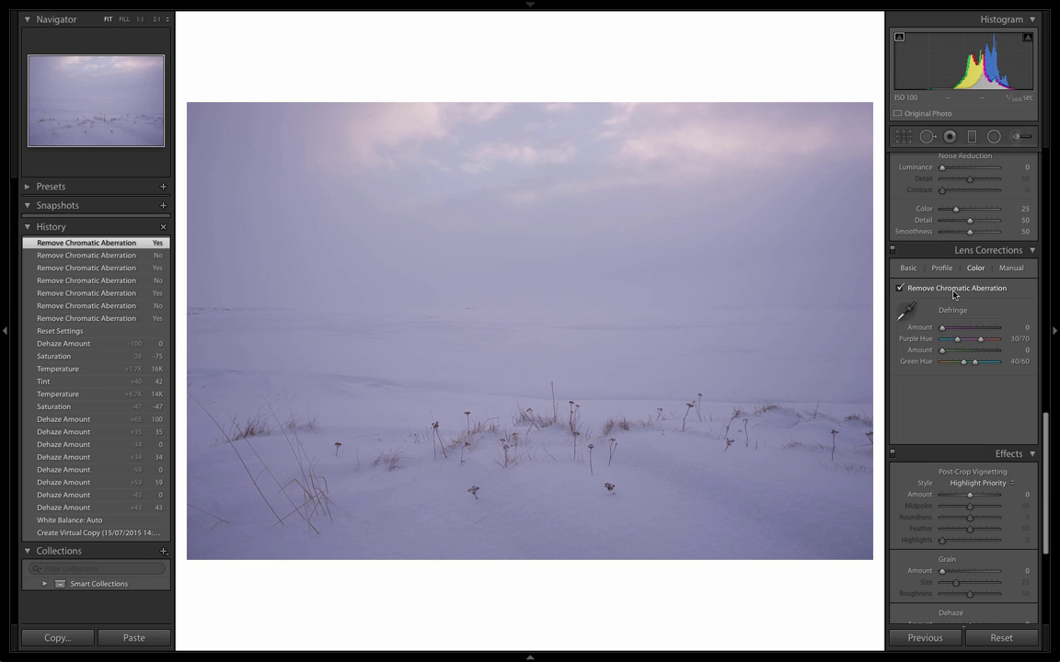
{"action": "left_click", "coordinate": [164, 189]}
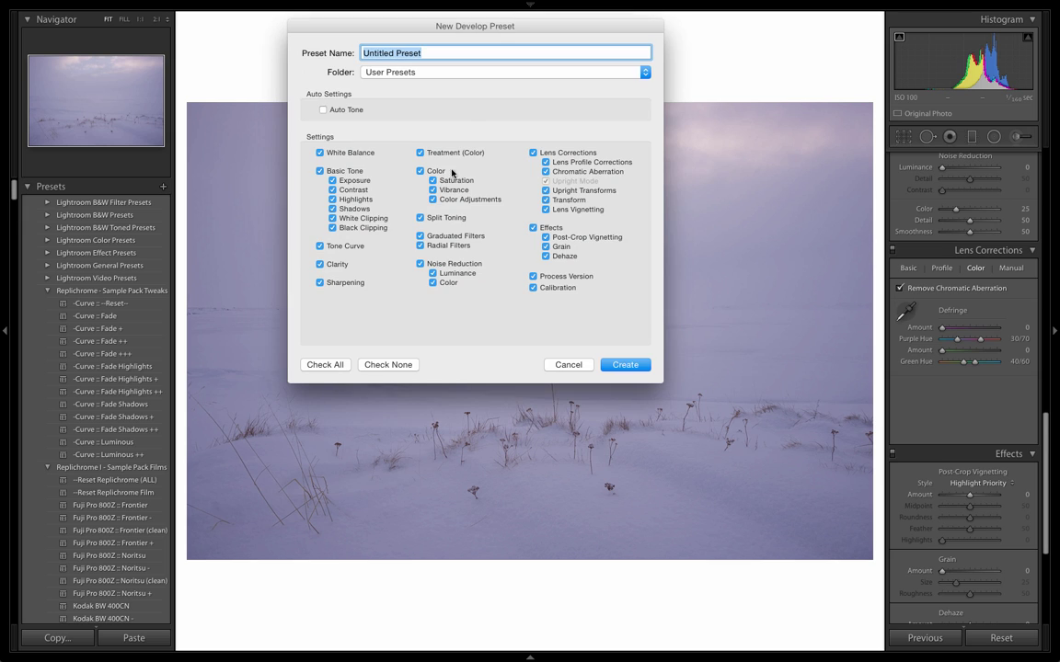
{"action": "left_click", "coordinate": [394, 364]}
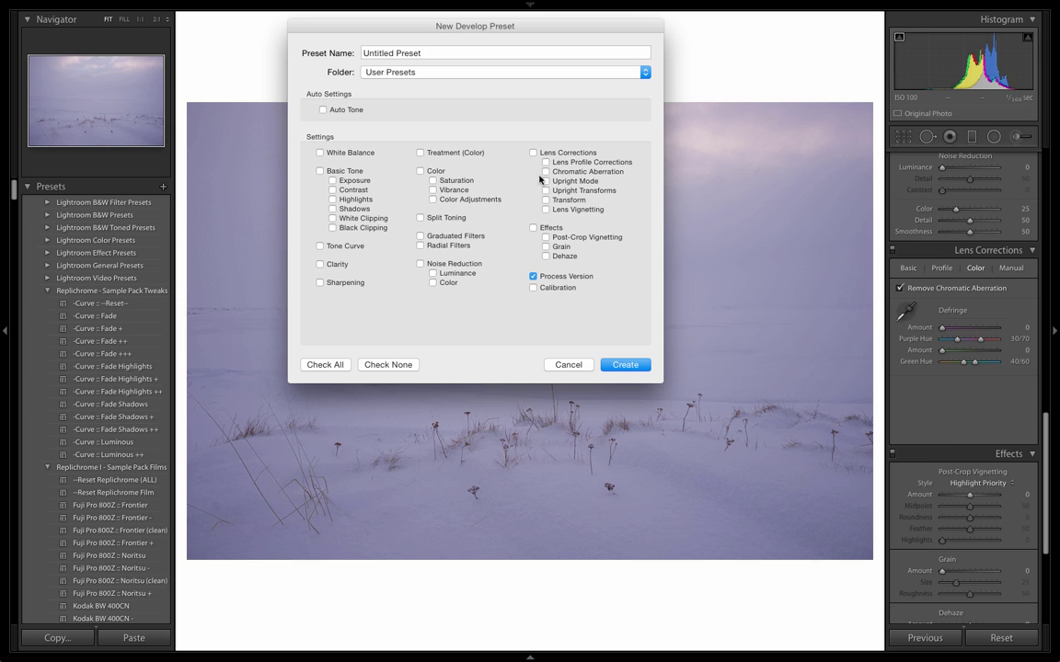
{"action": "left_click", "coordinate": [545, 172]}
{"action": "left_click", "coordinate": [572, 365]}
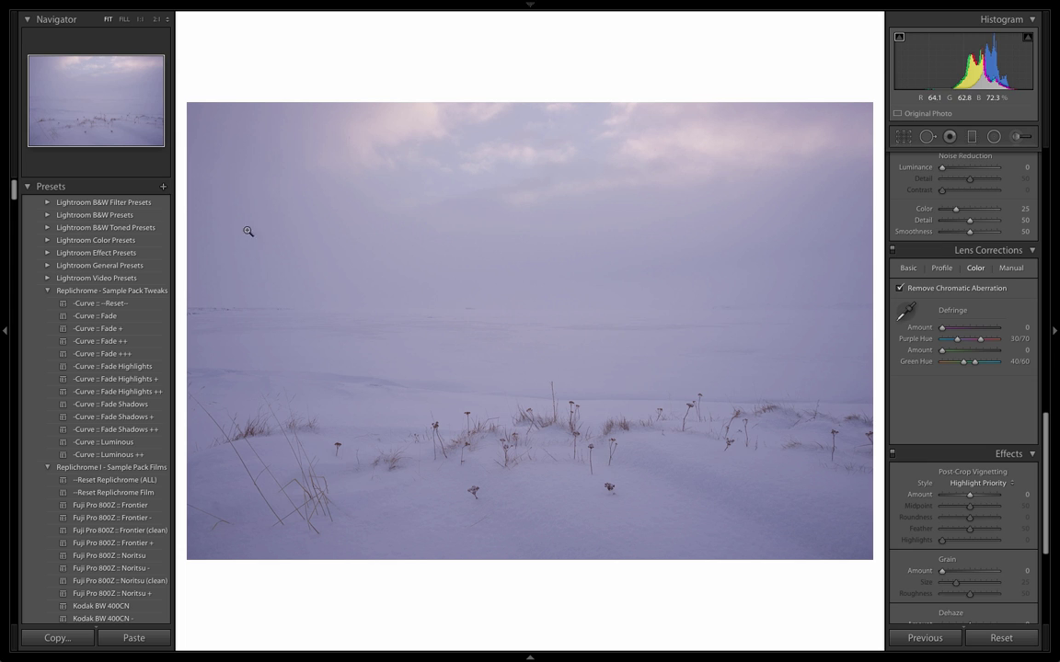
{"action": "left_click", "coordinate": [5, 333]}
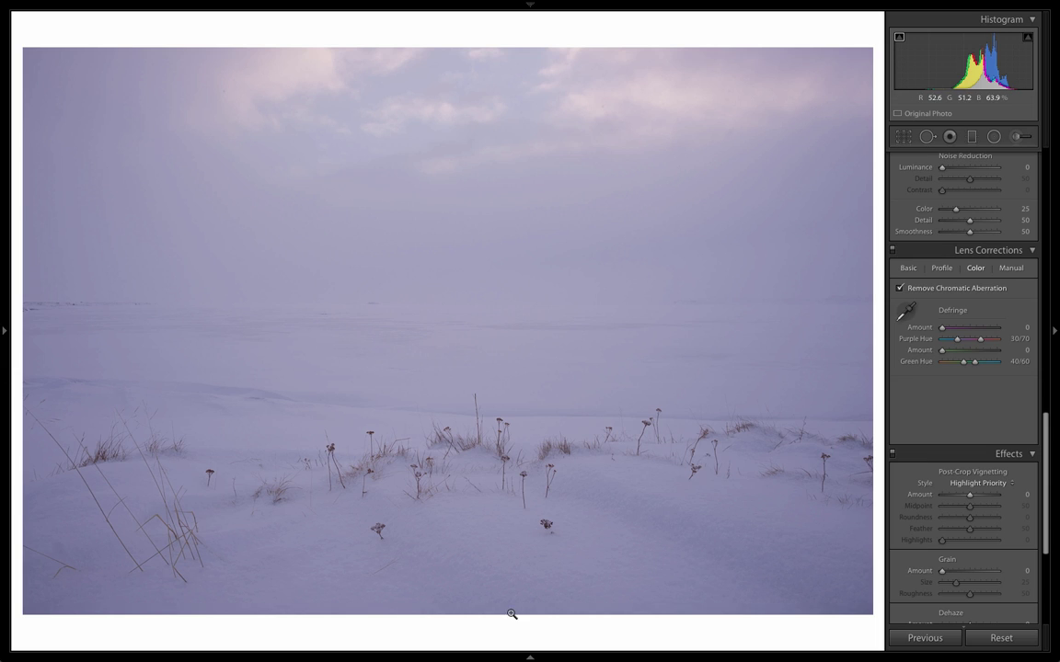
- Switch to the seascape photo with rocks, CF000758.IIQ, and show it in a large view
{"action": "left_click", "coordinate": [529, 658]}
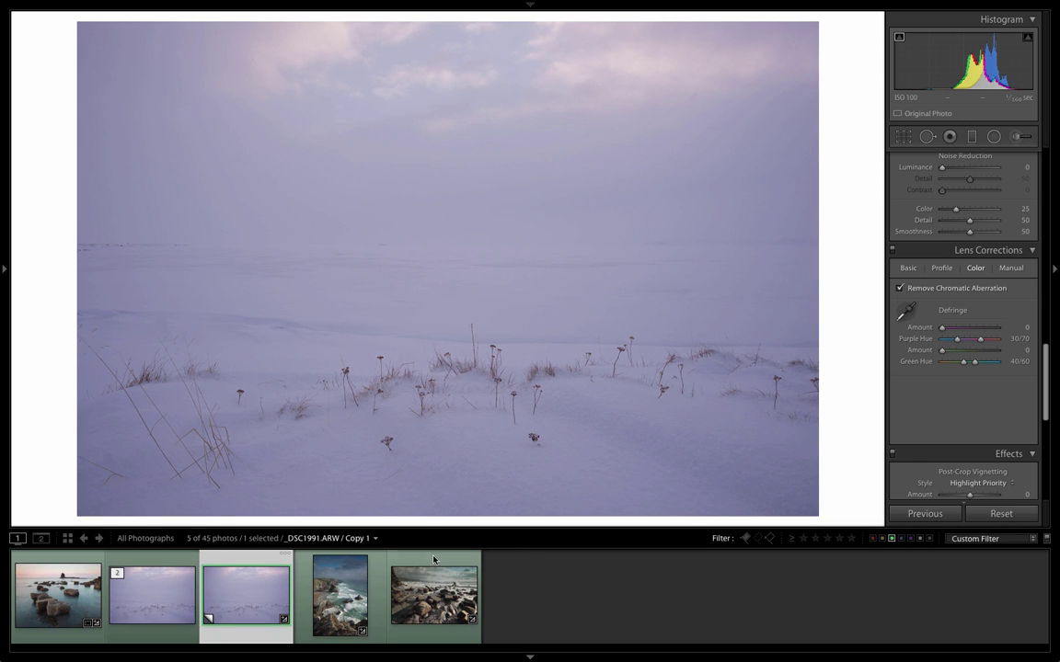
{"action": "left_click", "coordinate": [65, 605]}
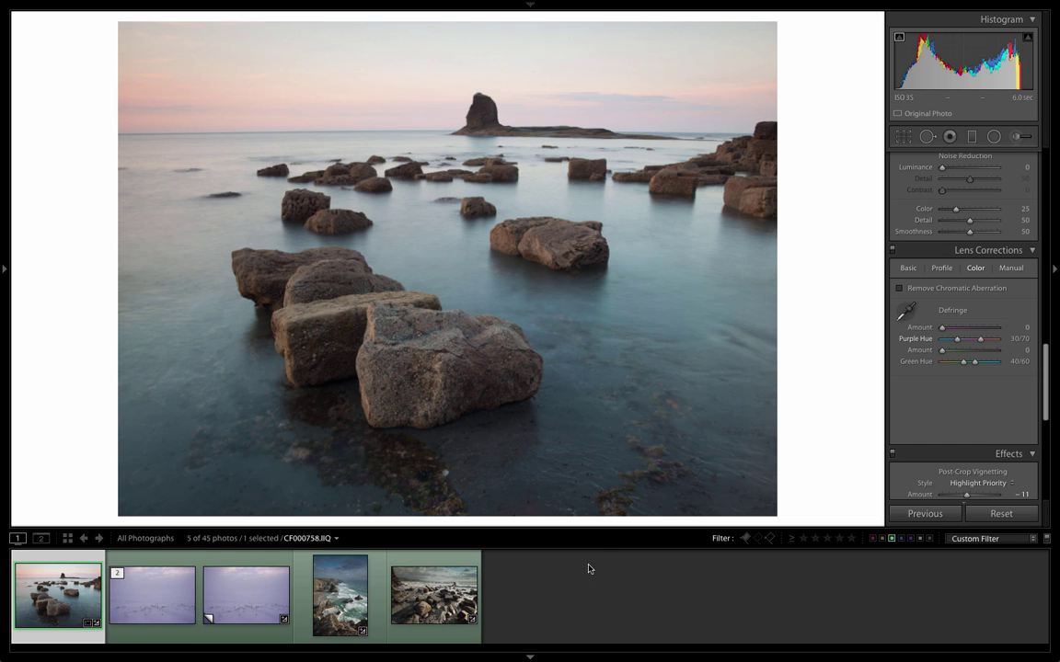
{"action": "left_click", "coordinate": [529, 657]}
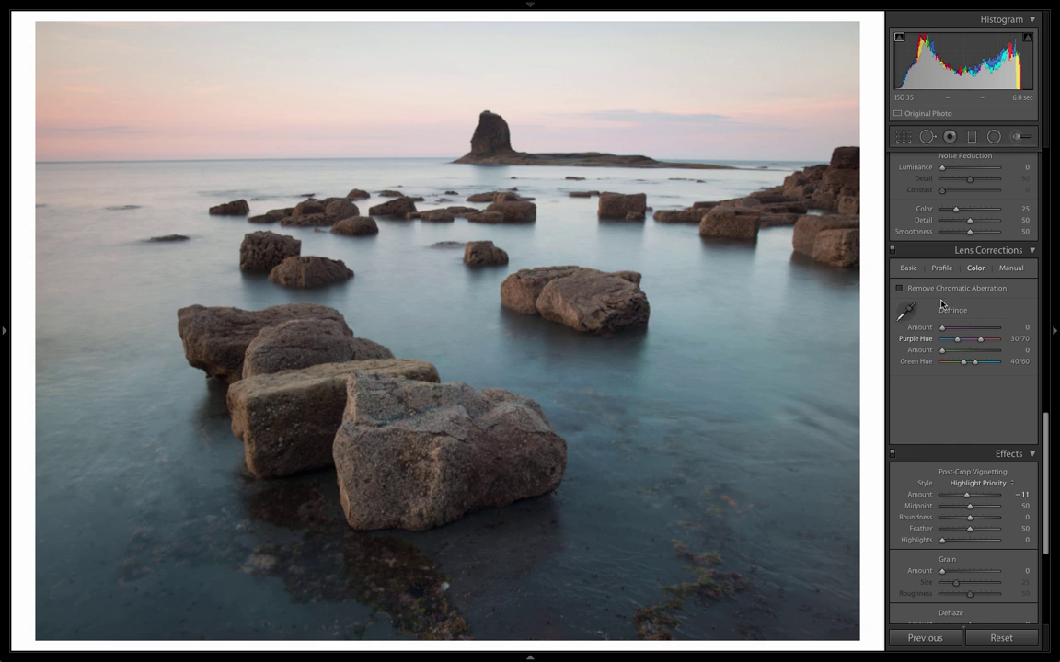
- Try profile corrections on the seascape, look through the available lens makes, and turn the corrections off again
{"action": "left_click", "coordinate": [948, 269]}
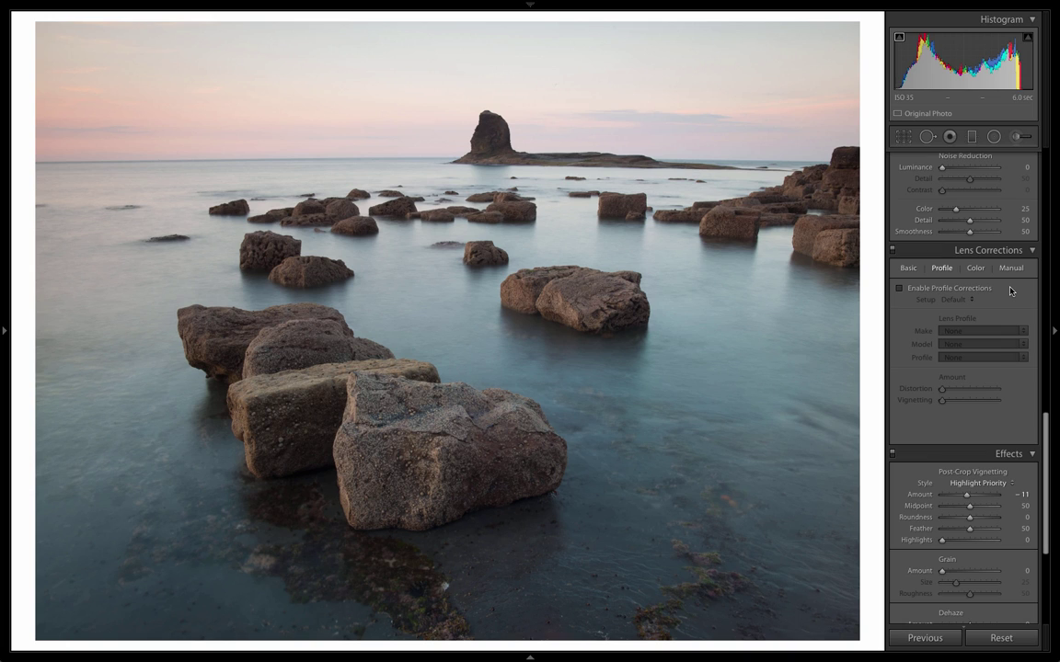
{"action": "left_click", "coordinate": [982, 289]}
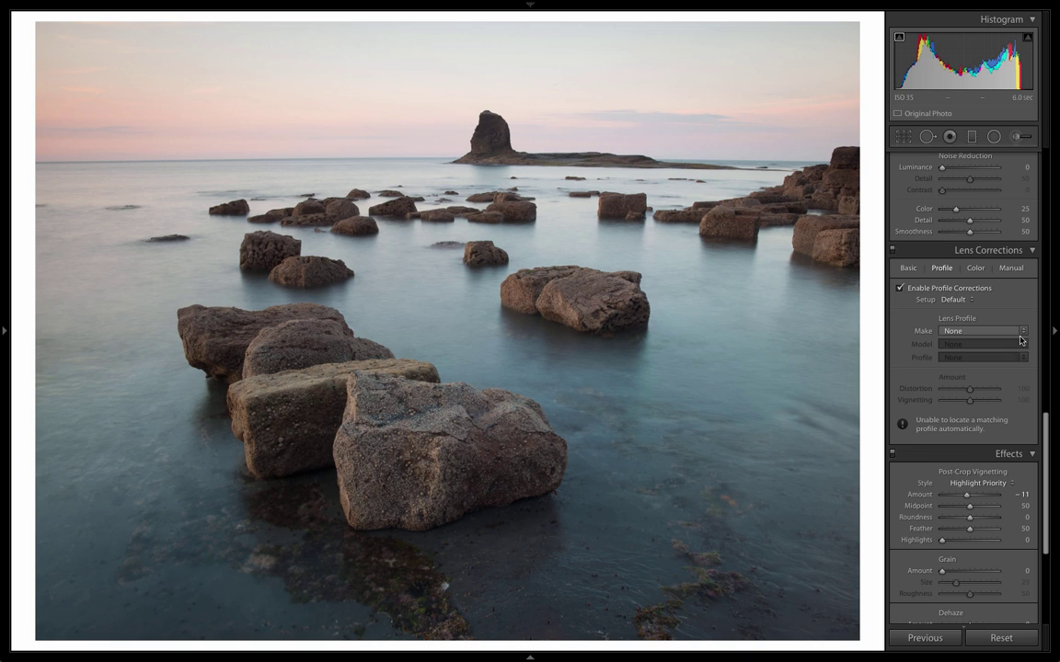
{"action": "left_click", "coordinate": [983, 331]}
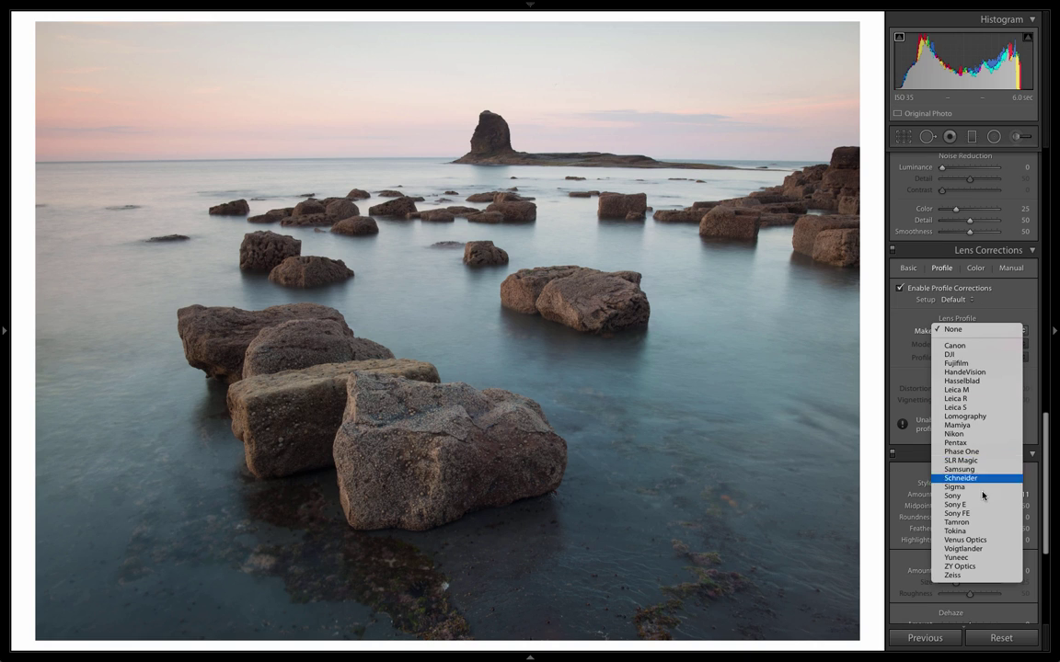
{"action": "left_click", "coordinate": [1016, 312]}
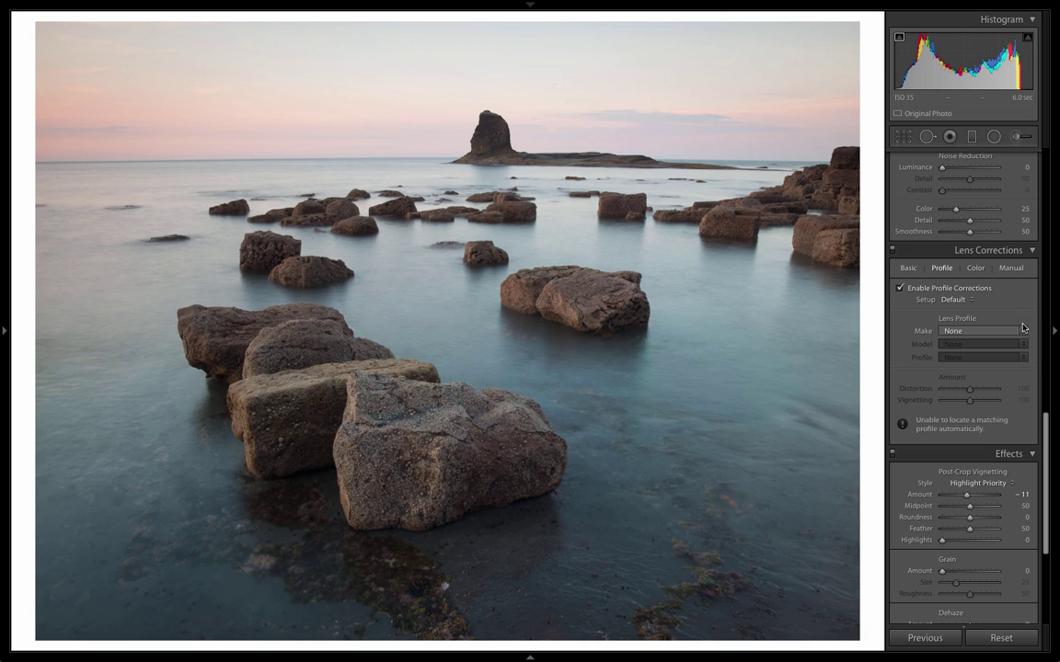
{"action": "left_click", "coordinate": [1012, 330]}
{"action": "left_click", "coordinate": [1032, 317]}
{"action": "left_click", "coordinate": [957, 289]}
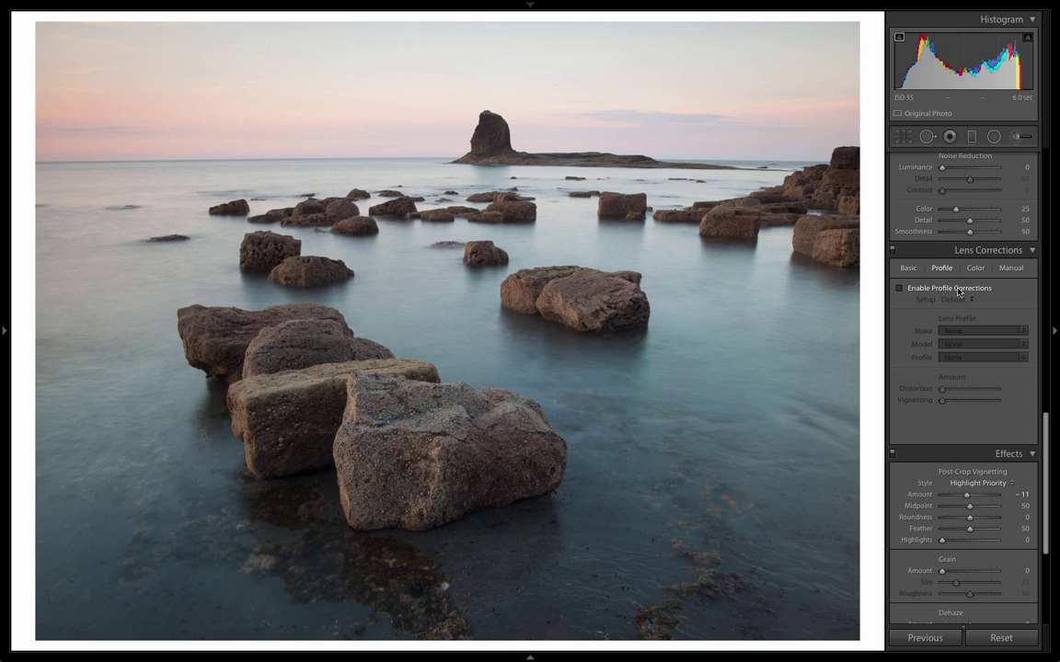
- Try the manual lens distortion correction at -62 and set it to +10
{"action": "left_click", "coordinate": [1011, 269]}
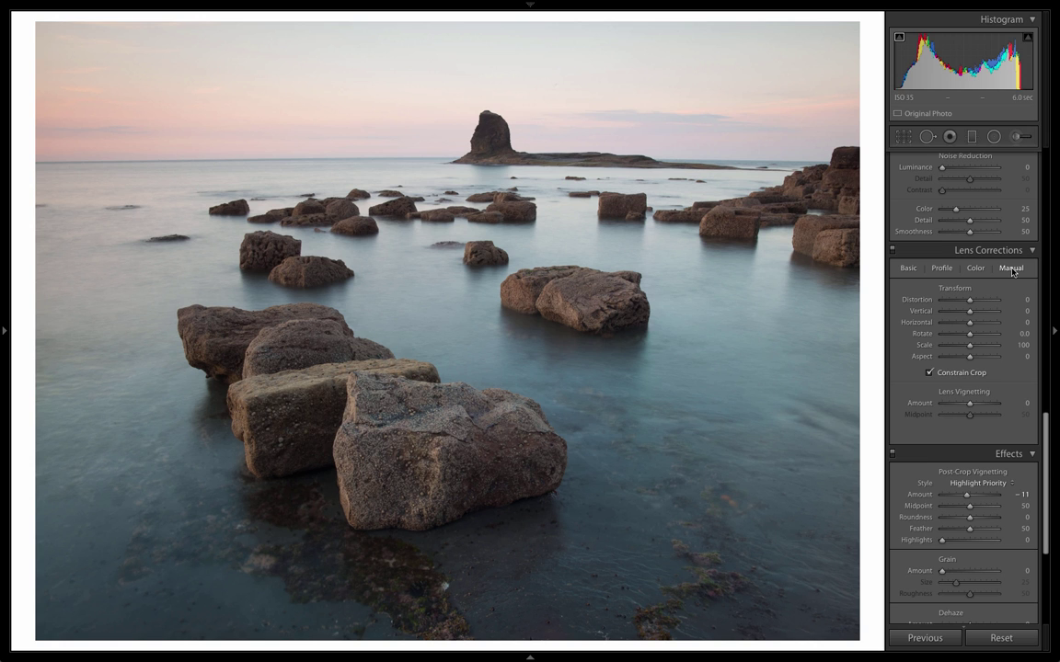
{"action": "left_click_drag", "start_coordinate": [970, 301], "coordinate": [953, 303]}
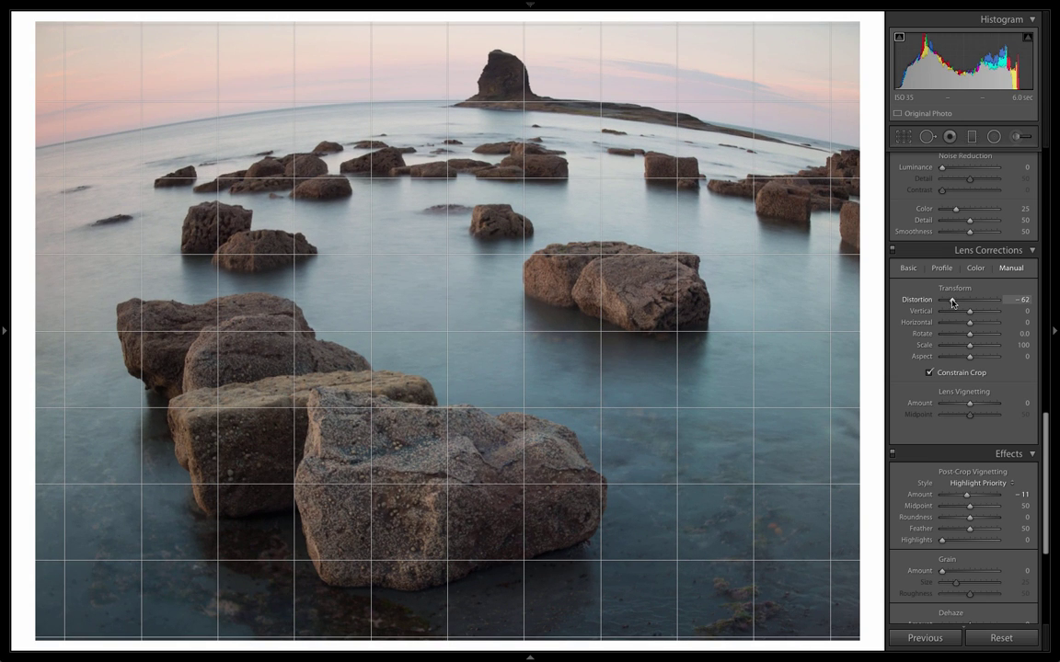
{"action": "left_click_drag", "start_coordinate": [953, 302], "coordinate": [972, 303]}
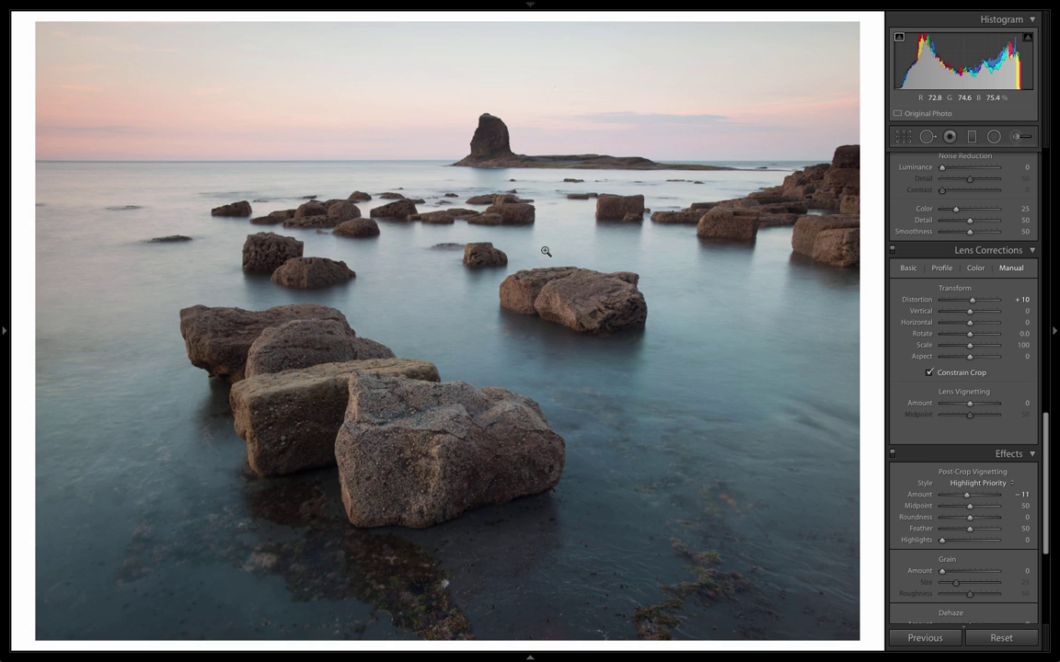
- Inspect the distant rocks at full magnification and set the manual distortion correction to +13
{"action": "left_click", "coordinate": [402, 198]}
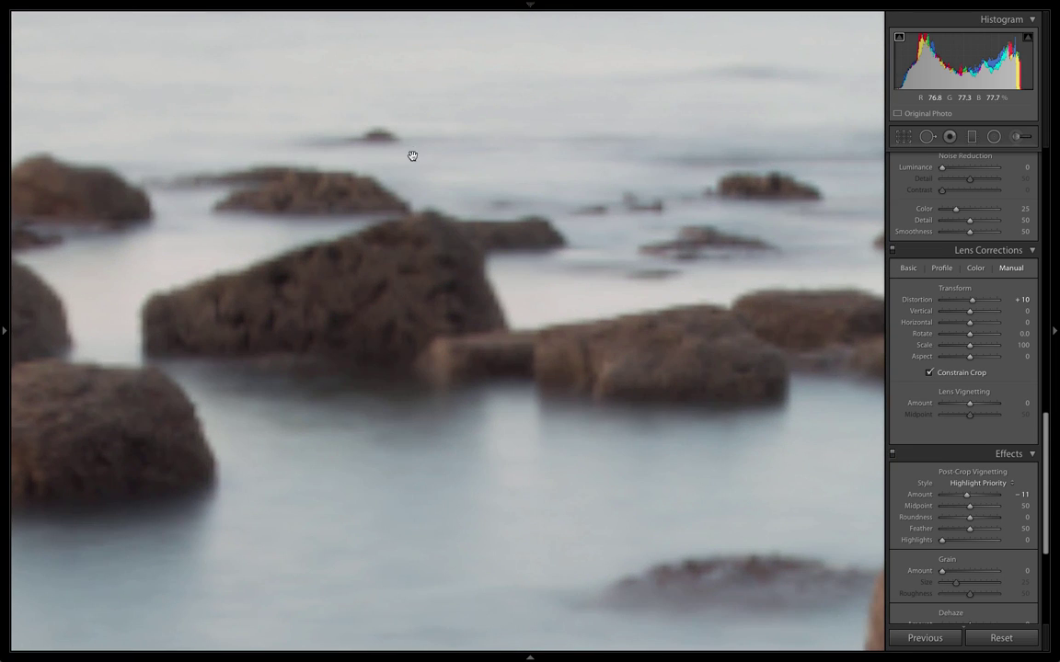
{"action": "left_click_drag", "start_coordinate": [414, 180], "coordinate": [477, 241]}
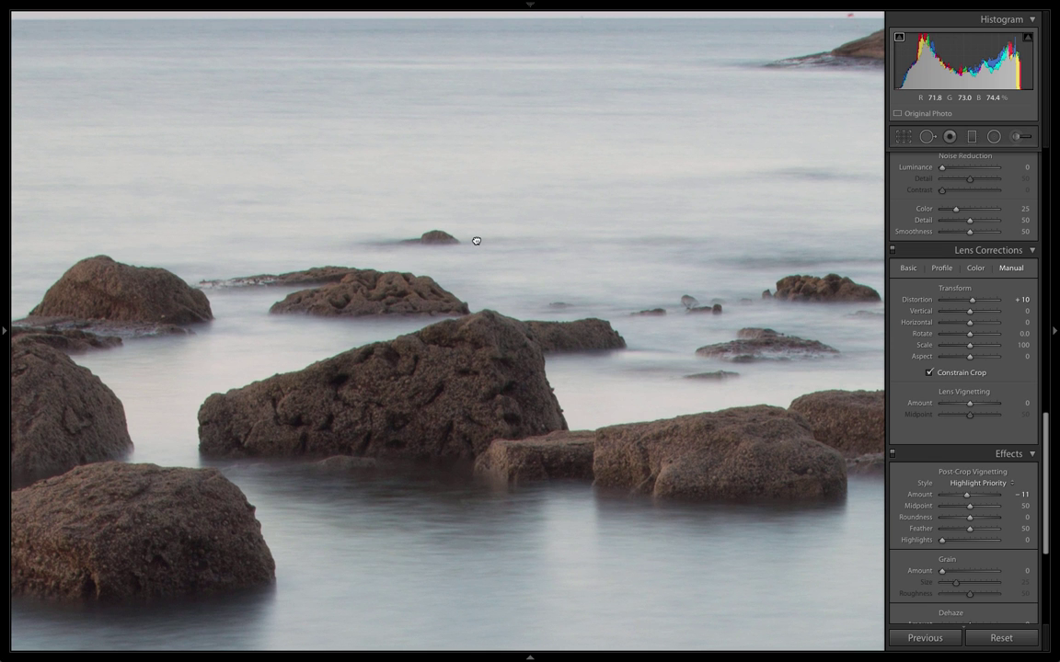
{"action": "left_click", "coordinate": [476, 241]}
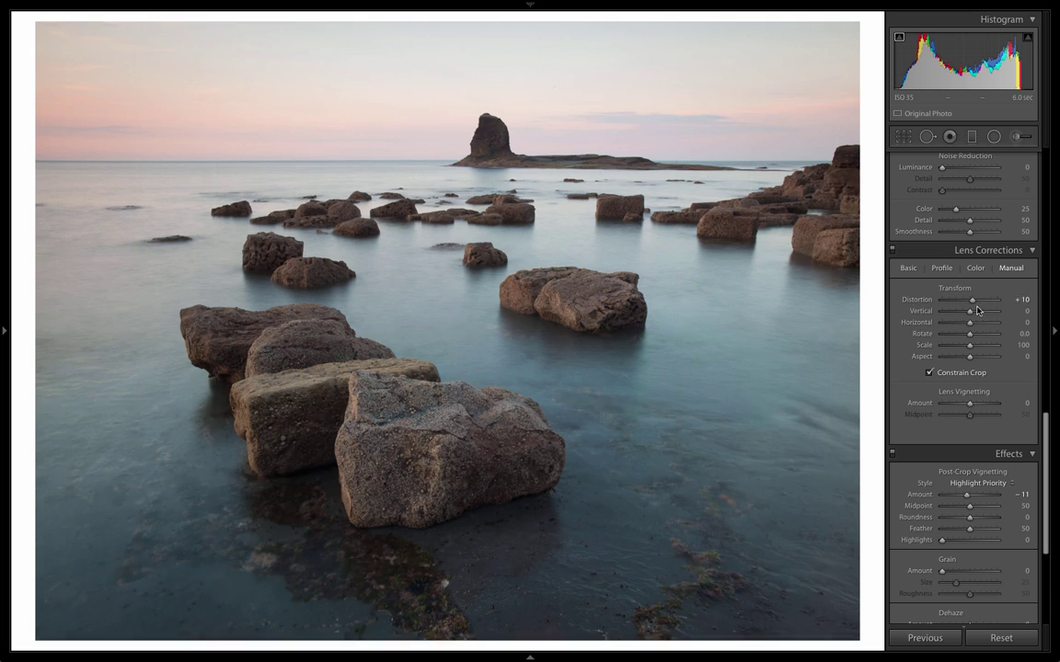
{"action": "left_click_drag", "start_coordinate": [975, 302], "coordinate": [1017, 300]}
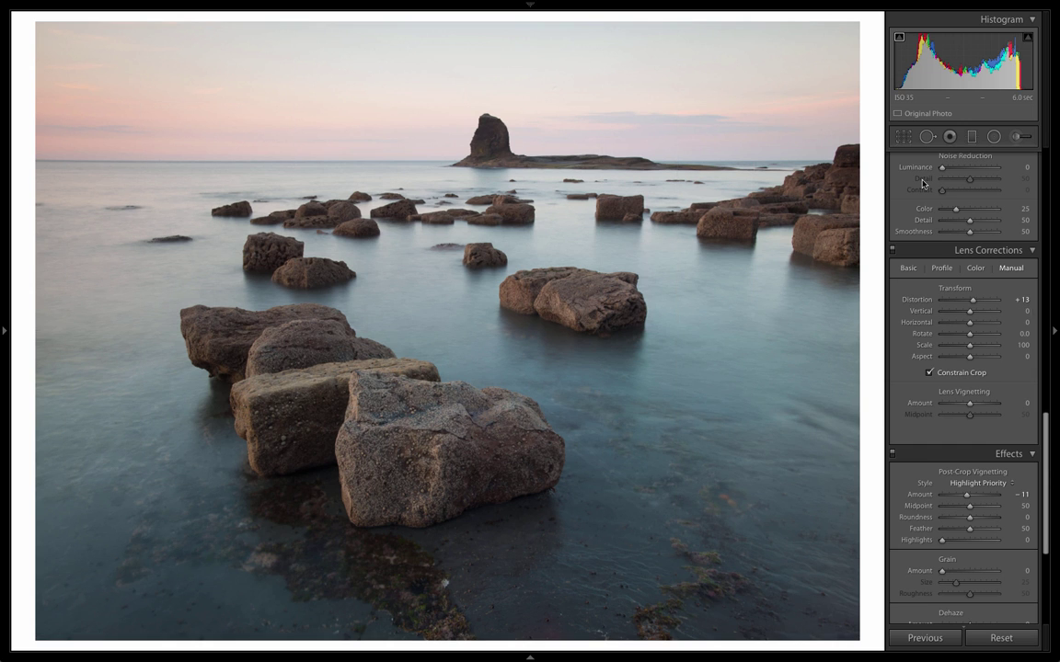
- Check the corrected image with the Crop tool, switch Constrain to Image off and back on, and leave cropping
{"action": "left_click", "coordinate": [904, 138]}
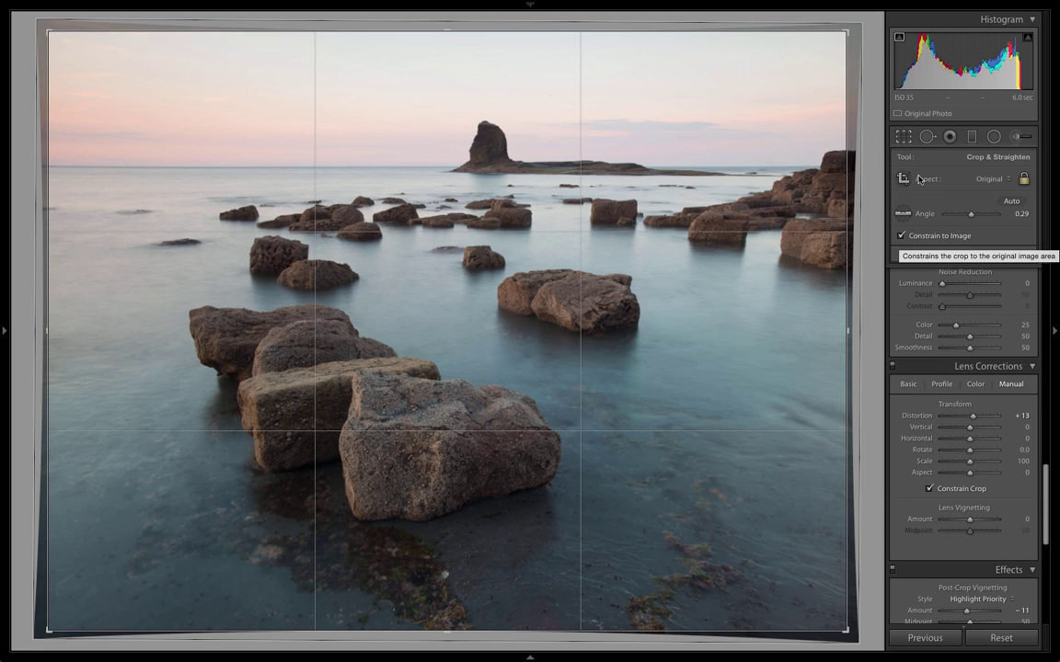
{"action": "left_click", "coordinate": [902, 238]}
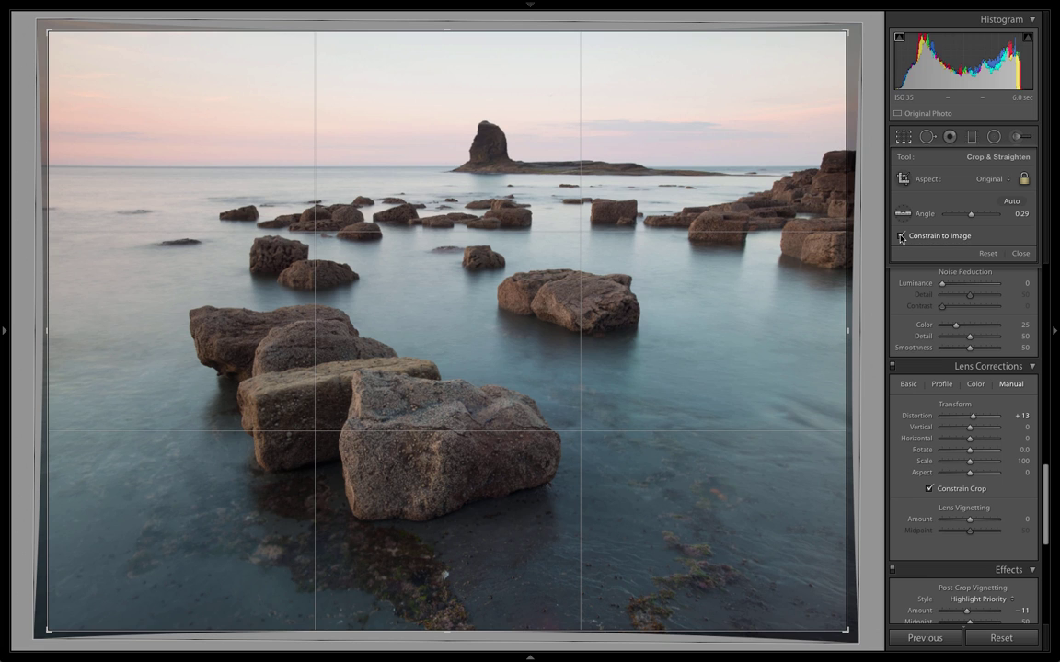
{"action": "left_click", "coordinate": [901, 237]}
{"action": "left_click", "coordinate": [907, 143]}
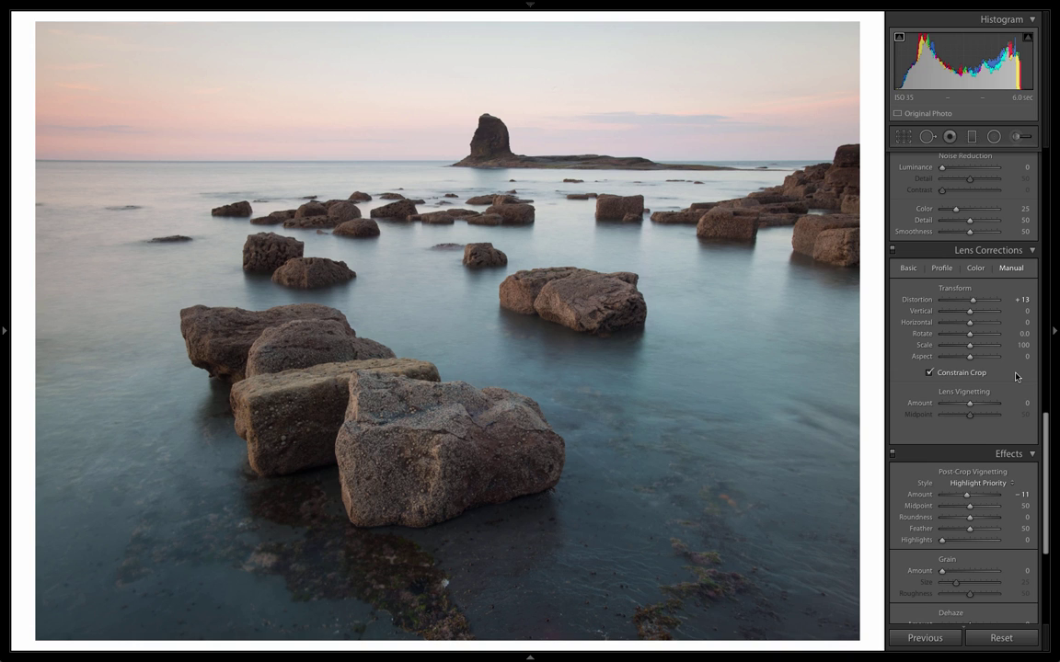
- Try the Vertical transform at -19, -65 and -47, and change it to +41
{"action": "mouse_move", "coordinate": [948, 299]}
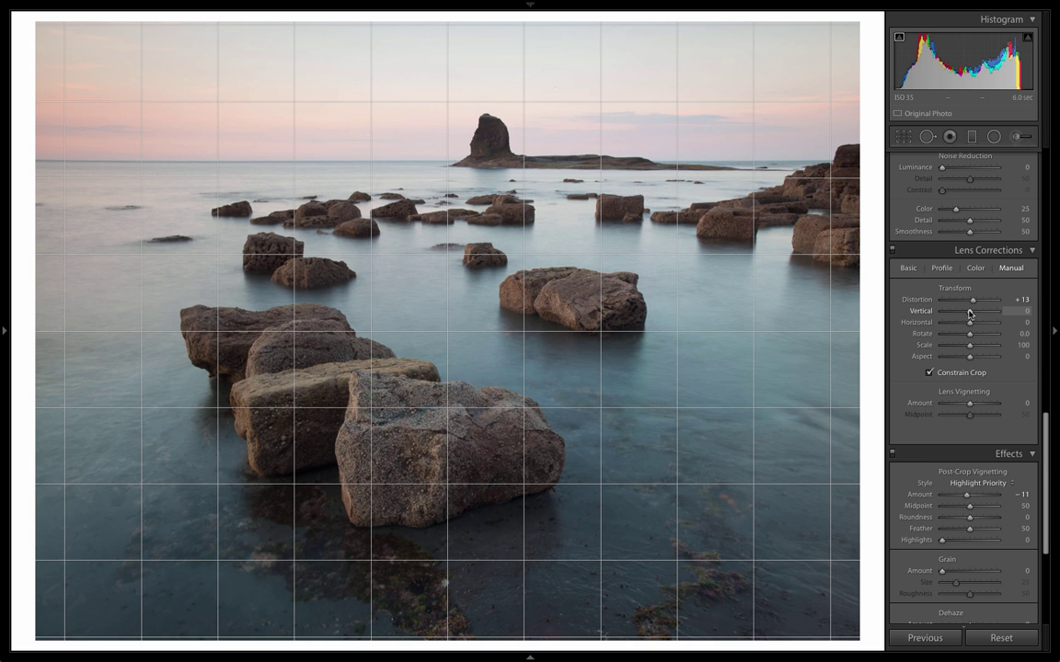
{"action": "left_click_drag", "start_coordinate": [968, 314], "coordinate": [964, 313]}
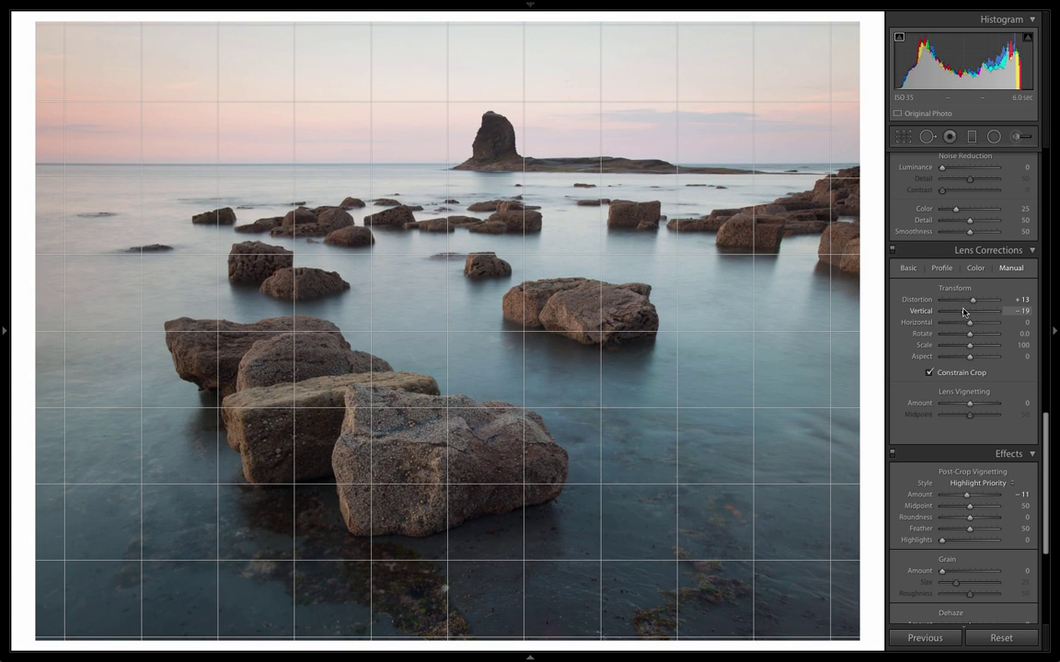
{"action": "left_click_drag", "start_coordinate": [964, 313], "coordinate": [949, 310]}
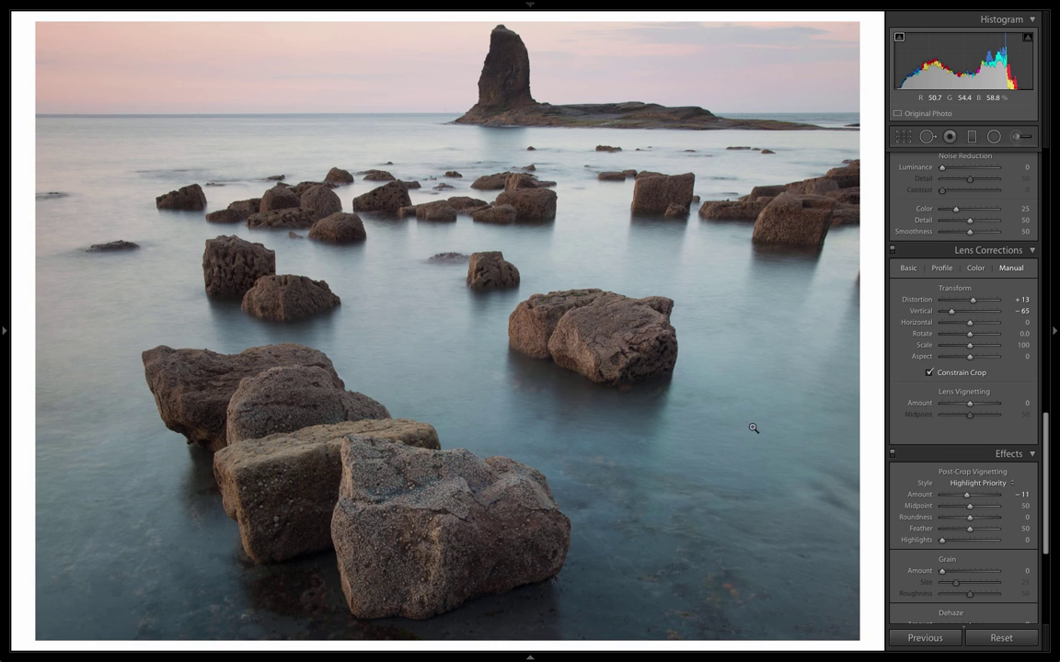
{"action": "left_click_drag", "start_coordinate": [952, 313], "coordinate": [957, 314]}
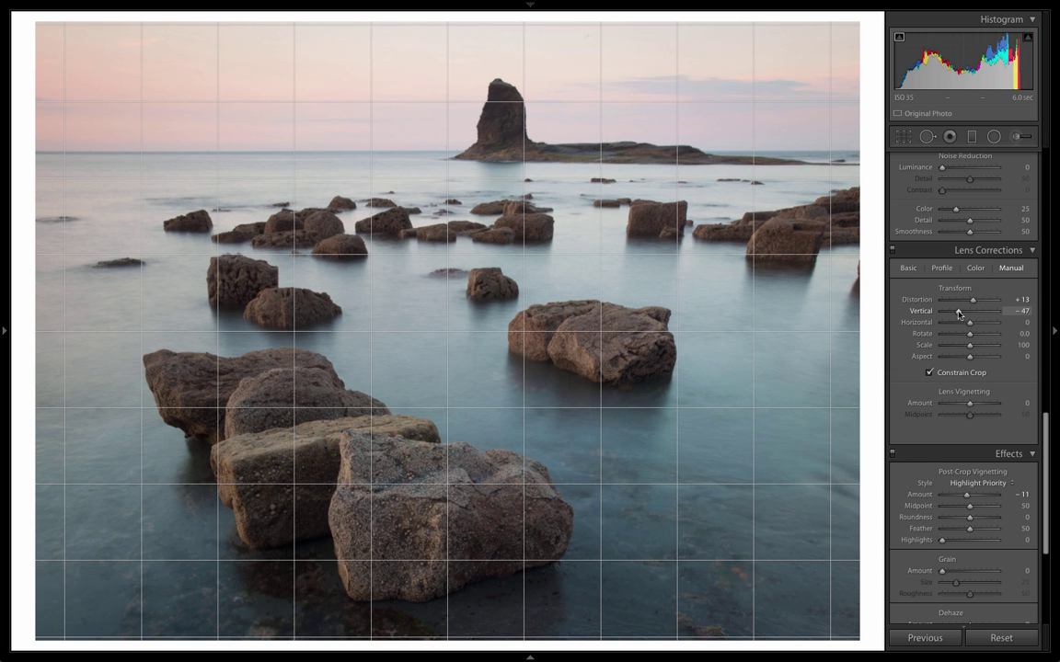
{"action": "left_click_drag", "start_coordinate": [957, 313], "coordinate": [981, 314]}
- Turn off Constrain to Image for the crop and leave the Crop tool
{"action": "left_click", "coordinate": [904, 137]}
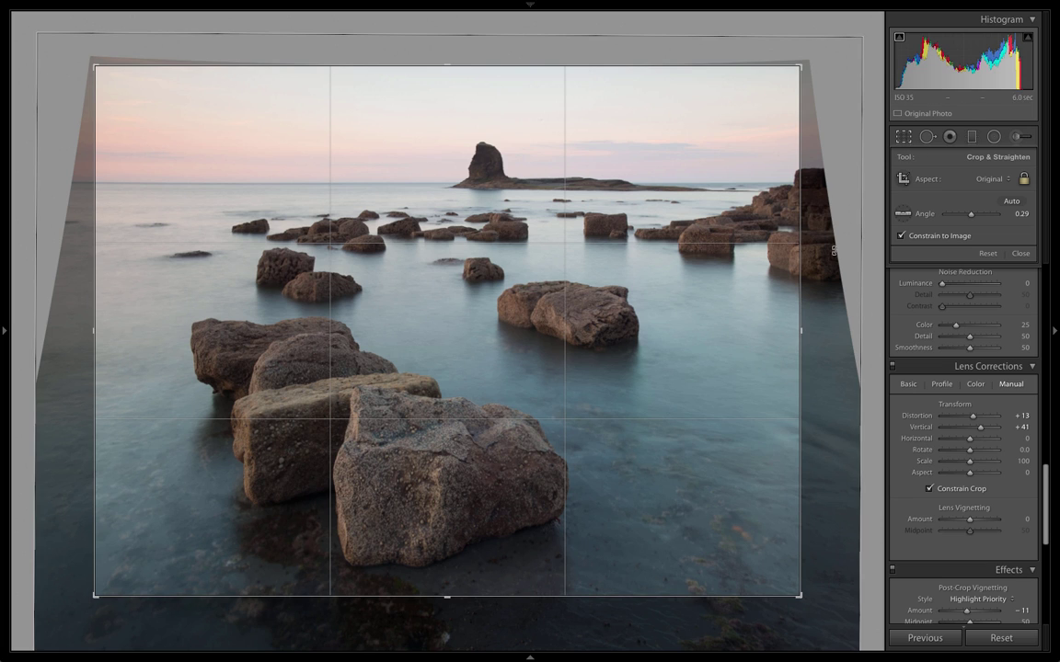
{"action": "left_click", "coordinate": [901, 236]}
{"action": "scroll", "coordinate": [988, 475], "scroll_direction": "down", "scroll_amount": 5}
{"action": "scroll", "coordinate": [987, 475], "scroll_direction": "up", "scroll_amount": 1}
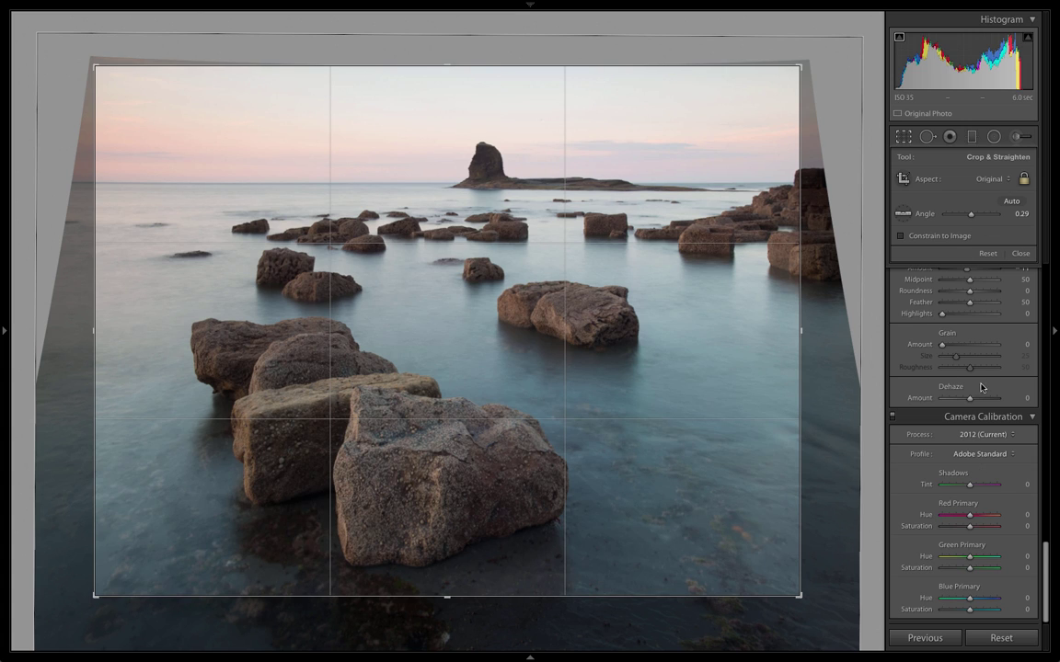
{"action": "left_click", "coordinate": [904, 136]}
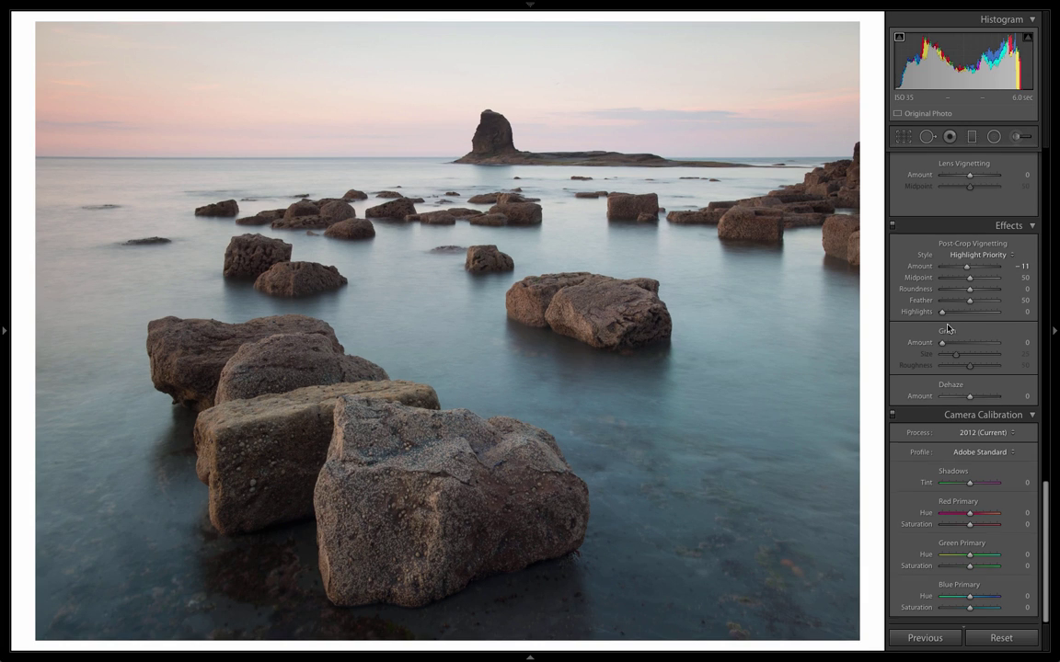
- Try the Vertical transform at +52, reset it to 0, and set it to +48
{"action": "scroll", "coordinate": [947, 328], "scroll_direction": "up", "scroll_amount": 4}
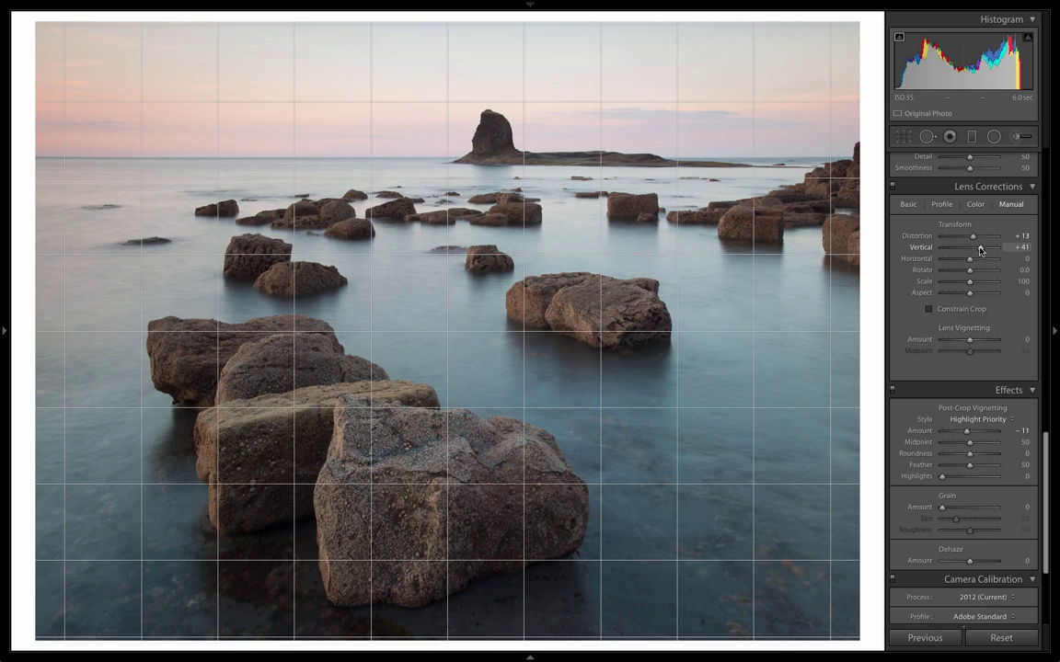
{"action": "mouse_move", "coordinate": [979, 247]}
{"action": "left_mouse_down"}
{"action": "mouse_move", "coordinate": [946, 249]}
{"action": "mouse_move", "coordinate": [985, 247]}
{"action": "left_mouse_up"}
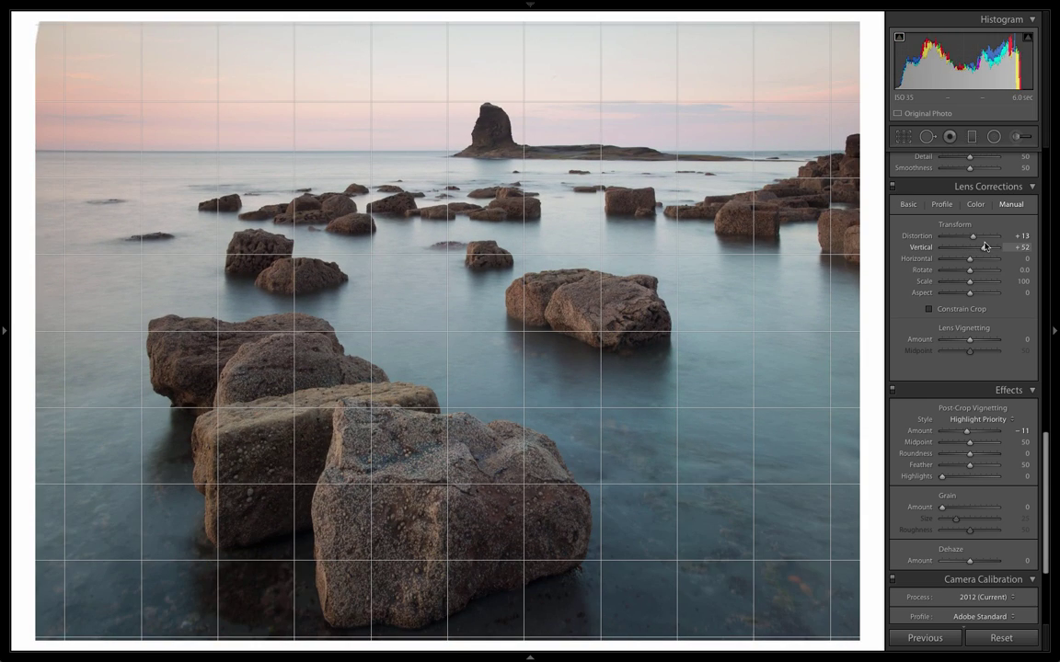
{"action": "left_click_drag", "start_coordinate": [985, 246], "coordinate": [985, 250]}
{"action": "double_click", "coordinate": [985, 249]}
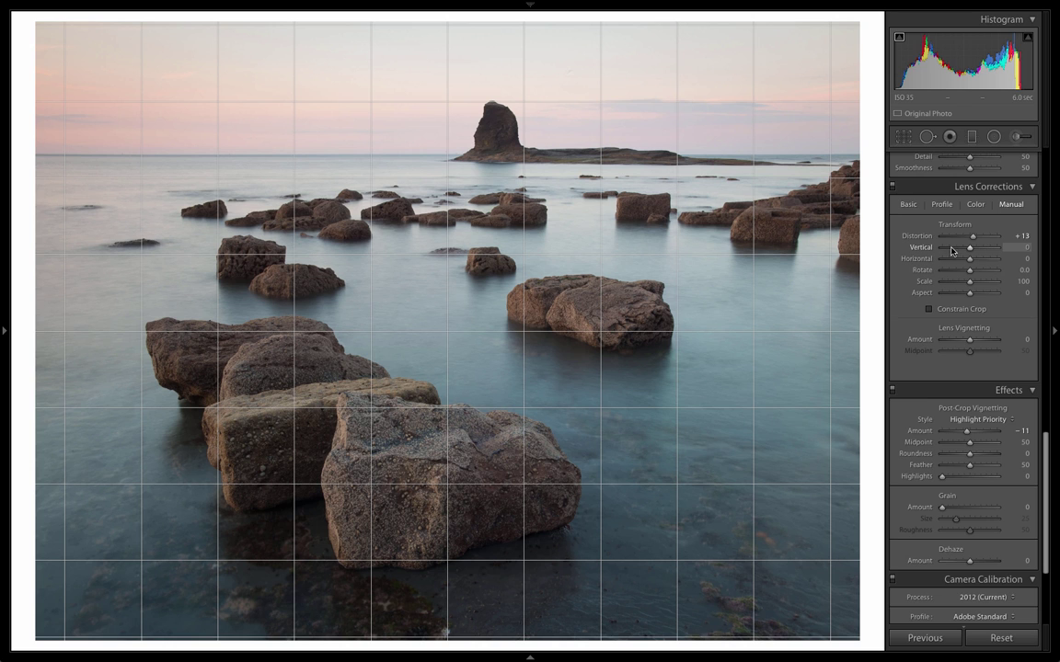
{"action": "left_click_drag", "start_coordinate": [969, 249], "coordinate": [970, 249]}
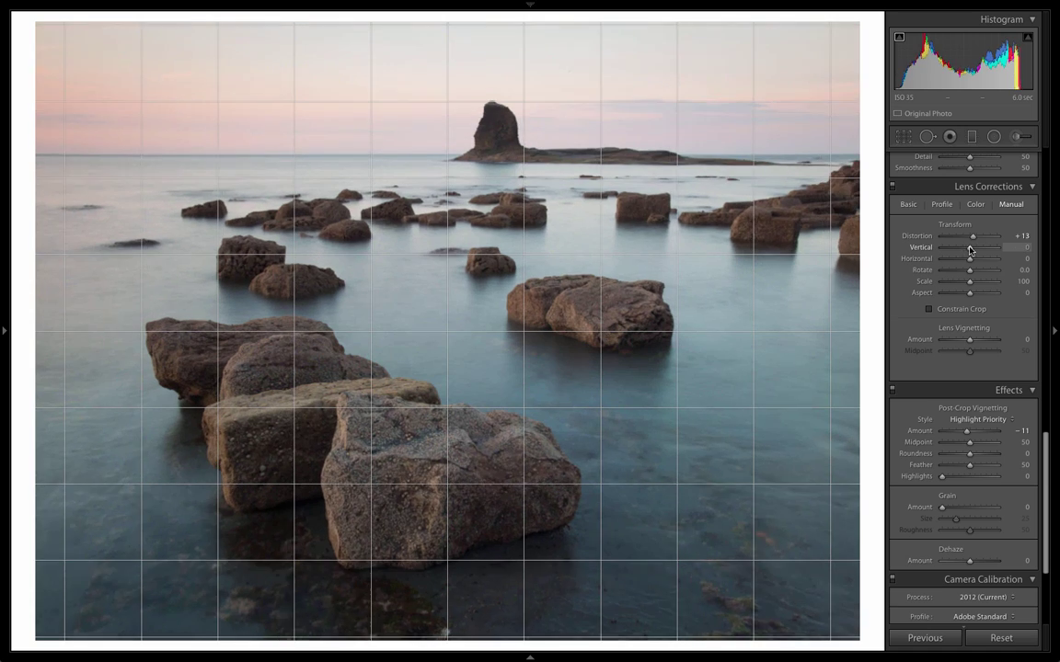
{"action": "left_click_drag", "start_coordinate": [970, 249], "coordinate": [982, 250]}
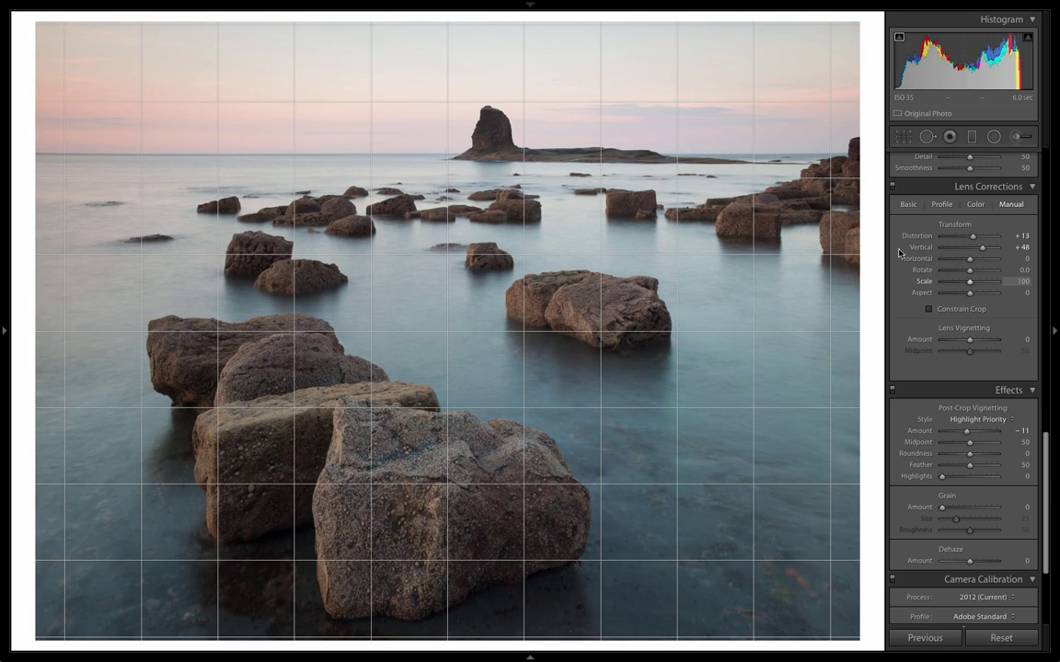
- Shift the crop frame lower towards the foreground rocks, enlarge it slightly to the image edges, and apply the crop
{"action": "left_click", "coordinate": [903, 137]}
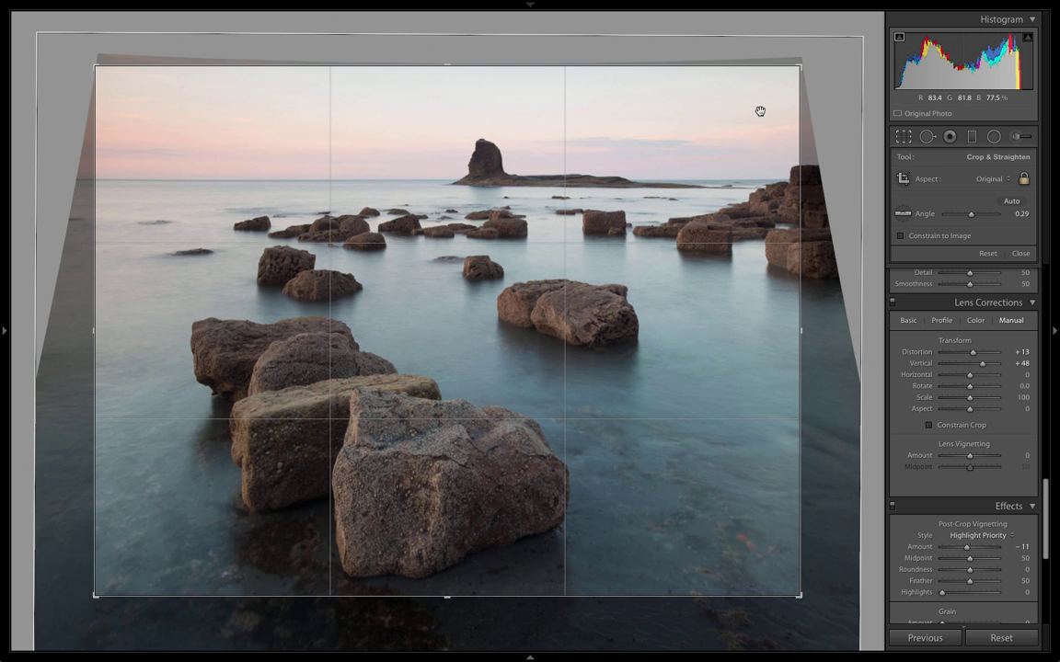
{"action": "left_click_drag", "start_coordinate": [696, 225], "coordinate": [698, 187]}
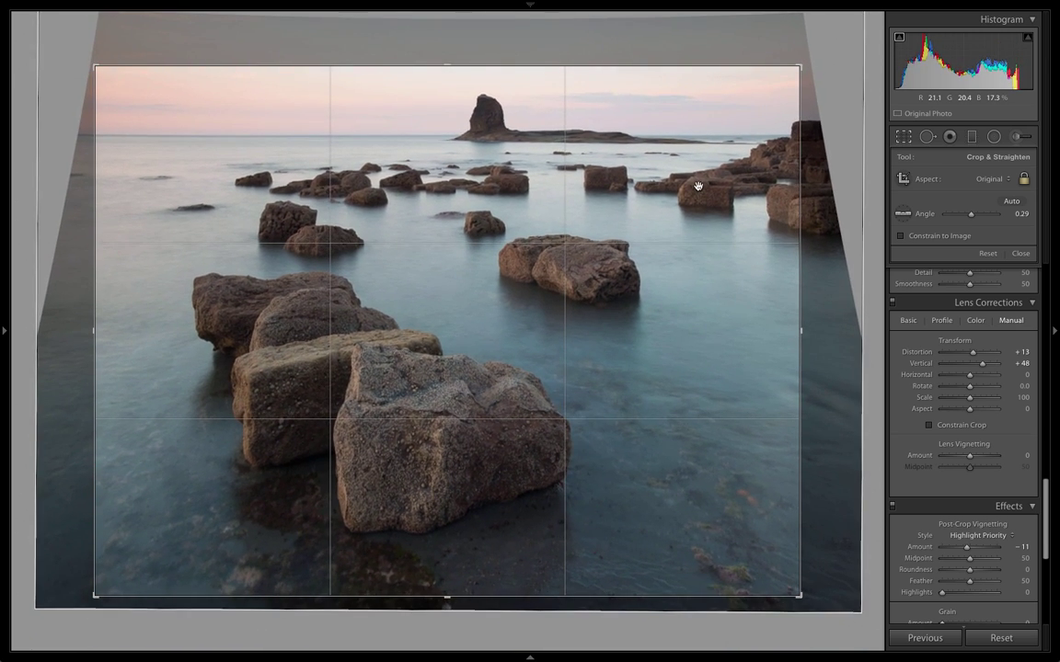
{"action": "left_click_drag", "start_coordinate": [802, 84], "coordinate": [810, 79]}
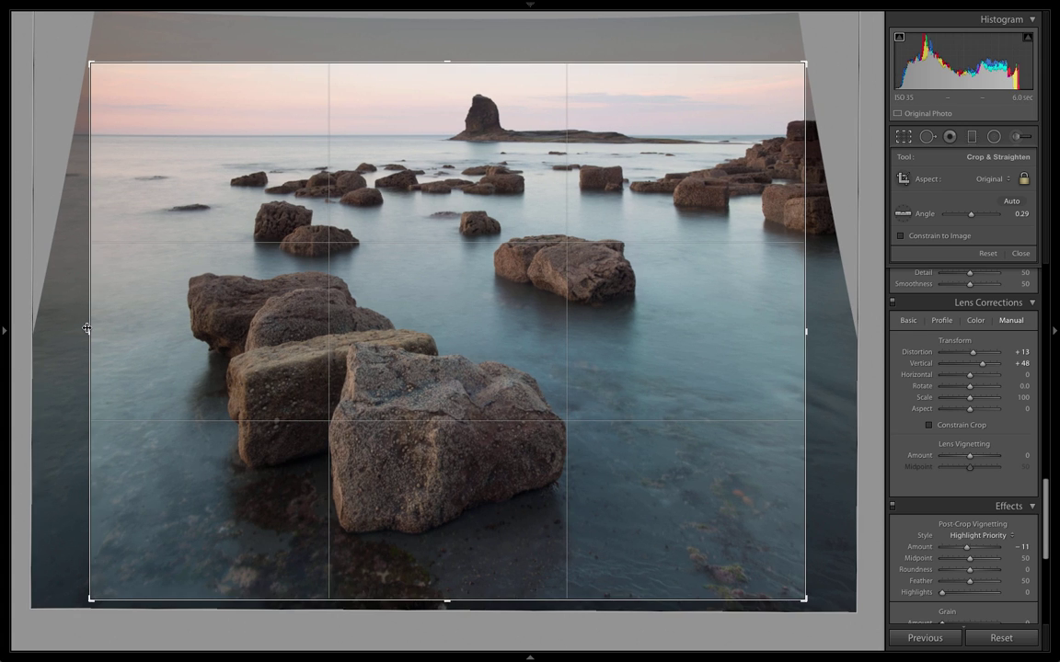
{"action": "left_click_drag", "start_coordinate": [87, 329], "coordinate": [86, 329]}
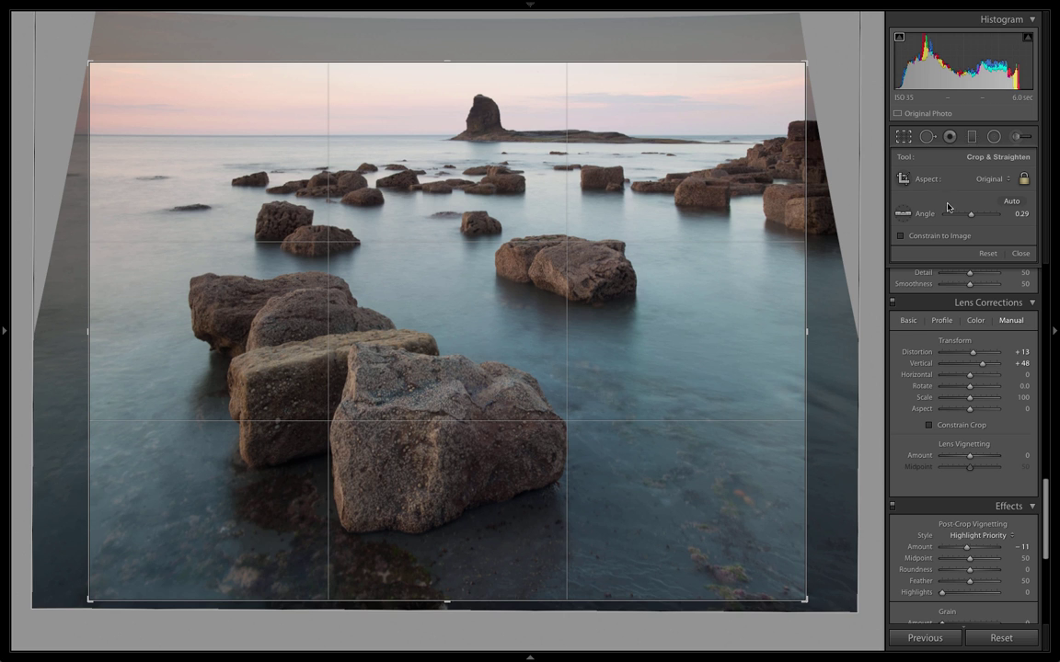
{"action": "left_click", "coordinate": [904, 138]}
- Adjust the Vertical transform to +49, and try the Horizontal transform at +35 before resetting it to 0
{"action": "left_click_drag", "start_coordinate": [981, 248], "coordinate": [982, 250]}
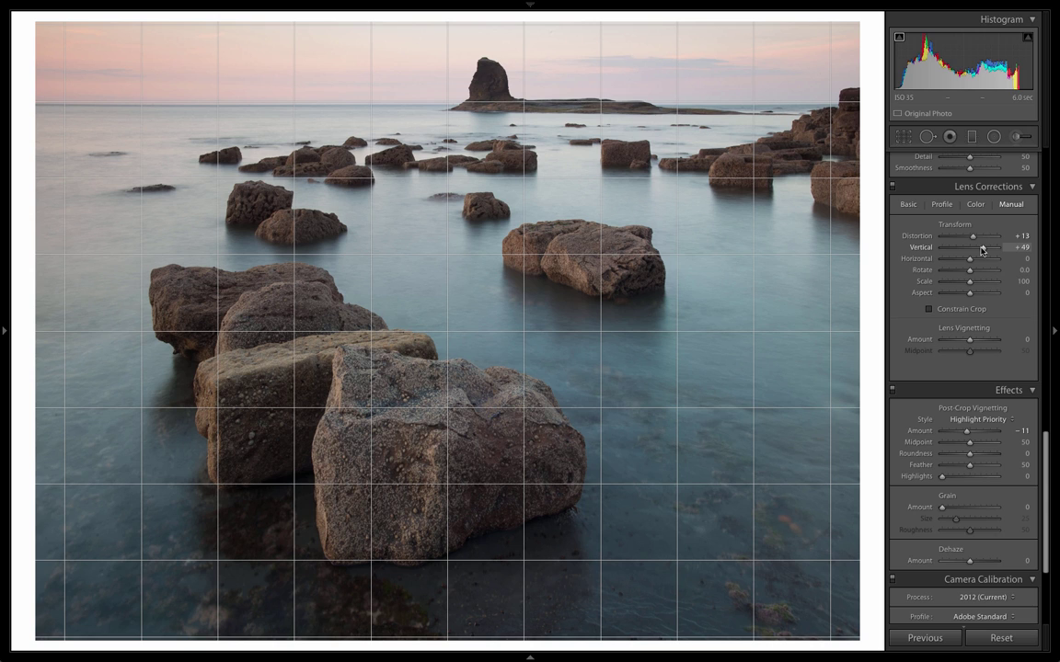
{"action": "left_click_drag", "start_coordinate": [982, 250], "coordinate": [982, 250]}
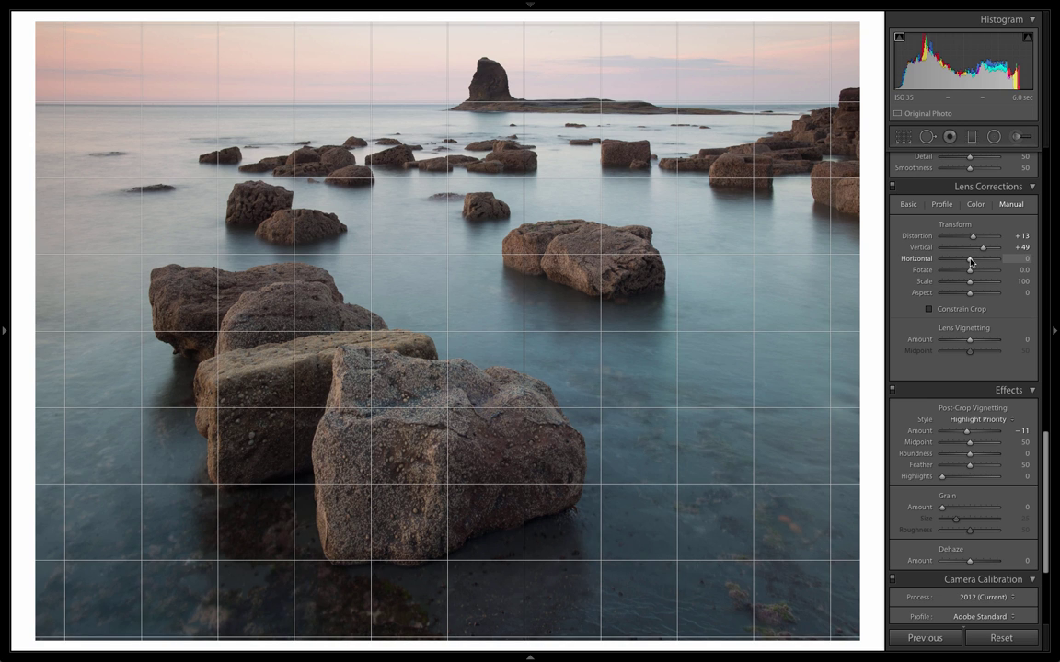
{"action": "left_click_drag", "start_coordinate": [971, 262], "coordinate": [980, 262]}
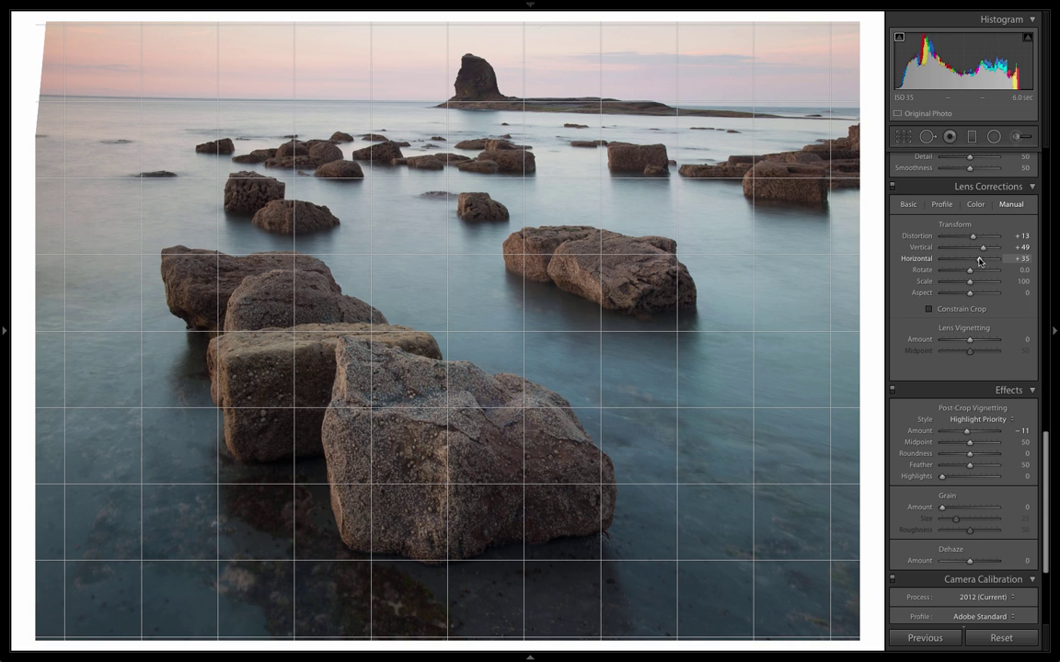
{"action": "double_click", "coordinate": [979, 261]}
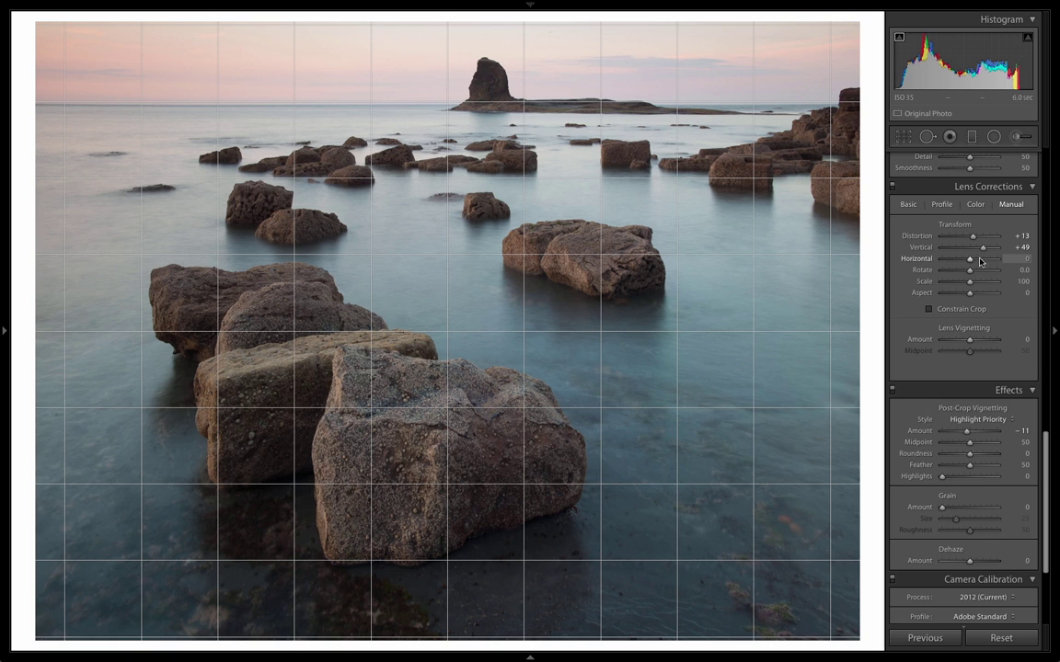
- Try the Rotate transform and Aspect values of +46 and +53, resetting each adjustment to its default
{"action": "left_click_drag", "start_coordinate": [968, 273], "coordinate": [979, 275]}
{"action": "double_click", "coordinate": [978, 274]}
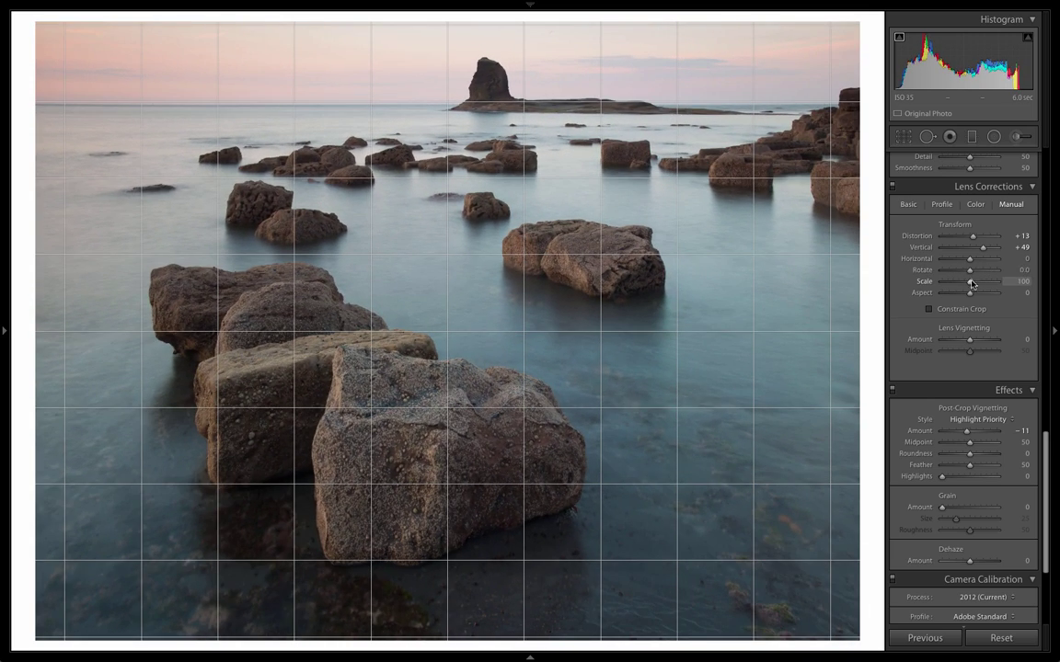
{"action": "mouse_move", "coordinate": [970, 280]}
{"action": "left_mouse_down"}
{"action": "mouse_move", "coordinate": [961, 288]}
{"action": "mouse_move", "coordinate": [979, 283]}
{"action": "mouse_move", "coordinate": [954, 296]}
{"action": "mouse_move", "coordinate": [991, 294]}
{"action": "mouse_move", "coordinate": [963, 293]}
{"action": "mouse_move", "coordinate": [989, 282]}
{"action": "mouse_move", "coordinate": [975, 277]}
{"action": "mouse_move", "coordinate": [968, 284]}
{"action": "mouse_move", "coordinate": [997, 284]}
{"action": "mouse_move", "coordinate": [983, 296]}
{"action": "left_mouse_up"}
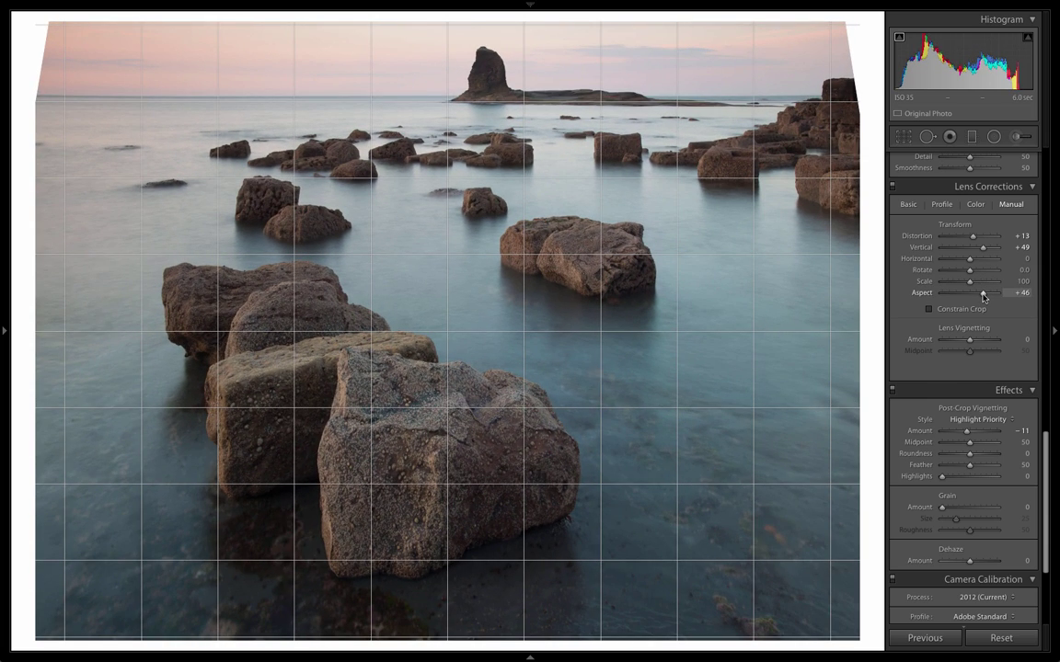
{"action": "double_click", "coordinate": [983, 296]}
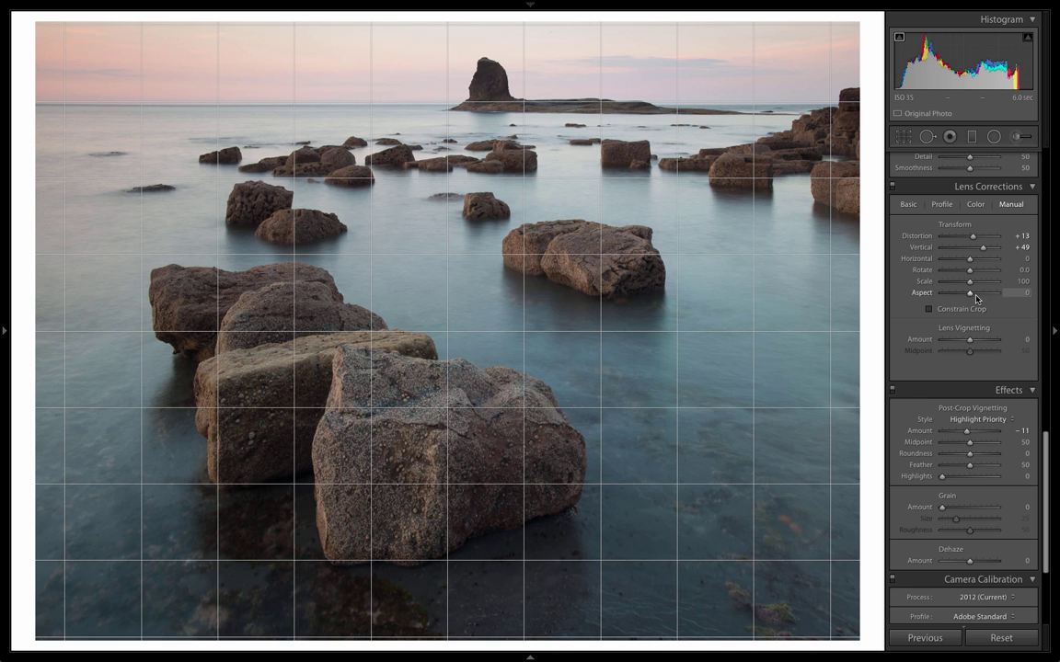
{"action": "left_click_drag", "start_coordinate": [972, 296], "coordinate": [986, 296]}
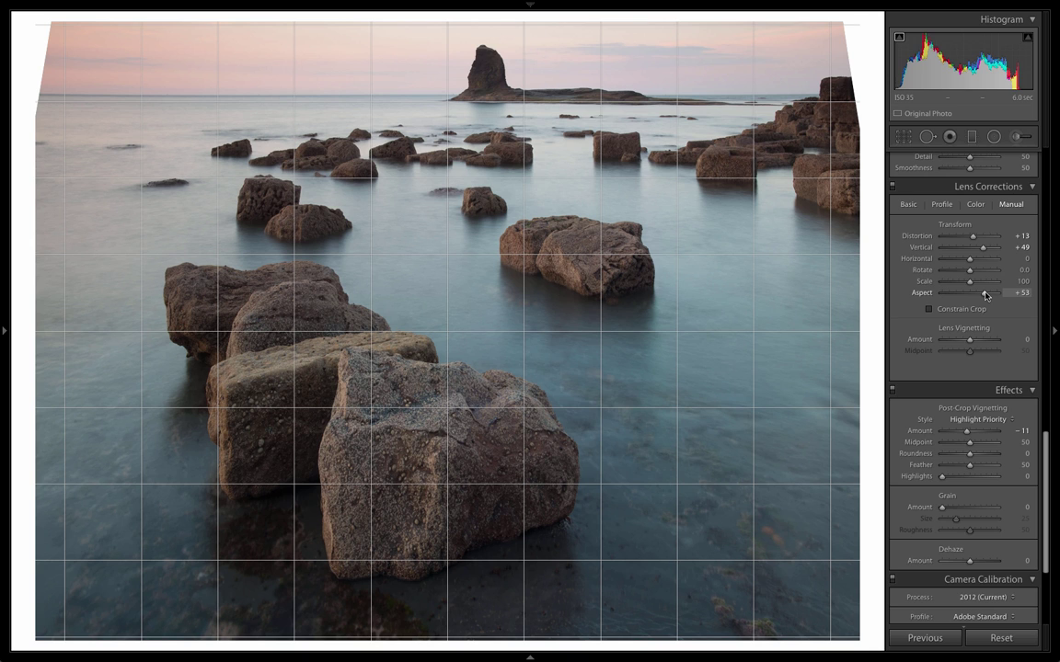
{"action": "double_click", "coordinate": [985, 295]}
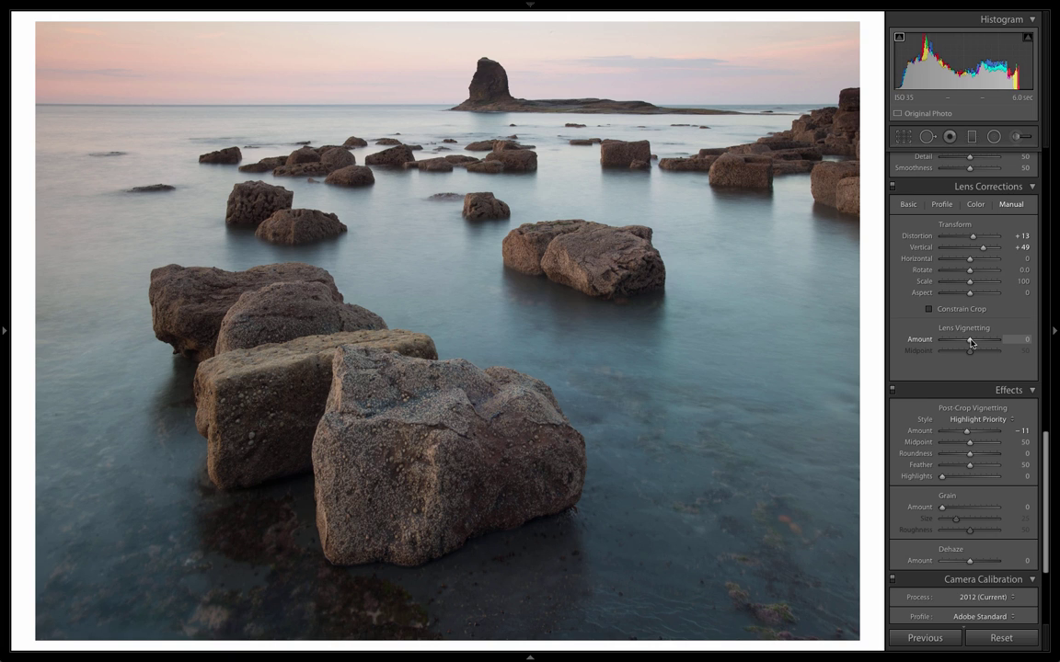
- Reset the Vertical transform to 0, and set Lens Vignetting to an amount of -66 with a midpoint of 76
{"action": "left_click_drag", "start_coordinate": [970, 342], "coordinate": [954, 342]}
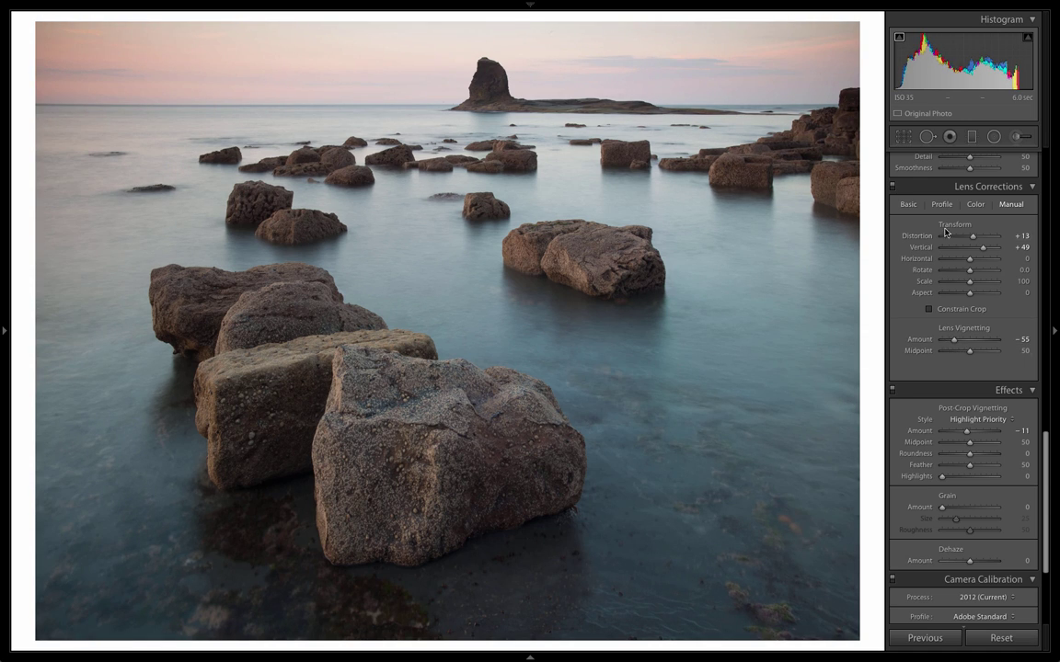
{"action": "double_click", "coordinate": [981, 249]}
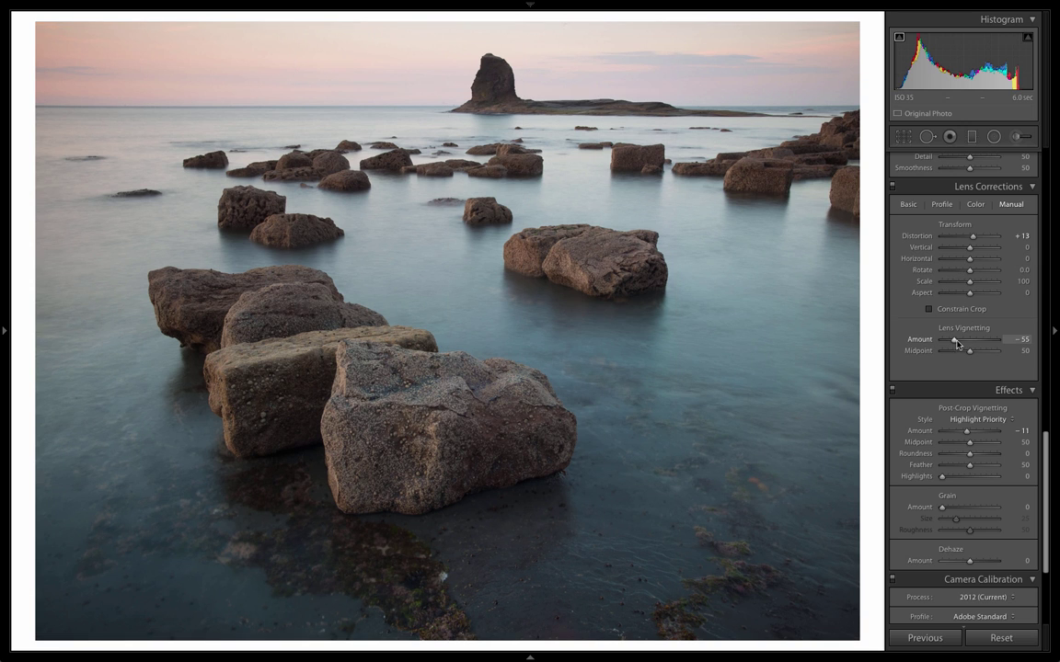
{"action": "mouse_move", "coordinate": [957, 342]}
{"action": "left_mouse_down"}
{"action": "mouse_move", "coordinate": [935, 364]}
{"action": "mouse_move", "coordinate": [1010, 363]}
{"action": "mouse_move", "coordinate": [957, 352]}
{"action": "left_mouse_up"}
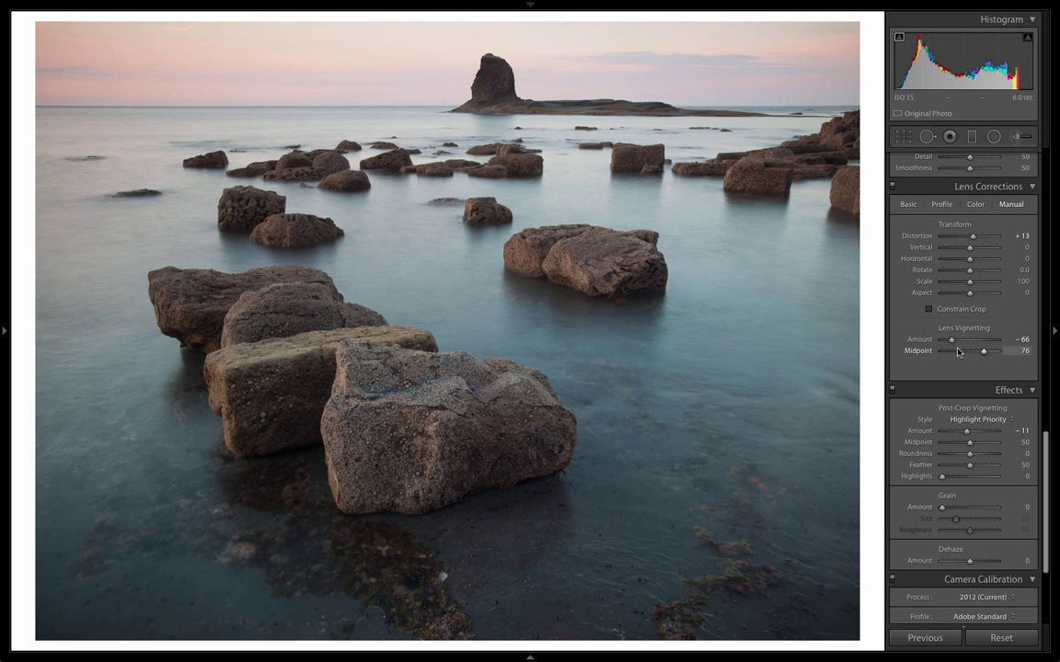
- Set the Lens Vignetting midpoint to 93 and Post-Crop Vignetting to amount -25 and midpoint 31, trying Feather at 68 before resetting it
{"action": "left_click_drag", "start_coordinate": [958, 352], "coordinate": [993, 355]}
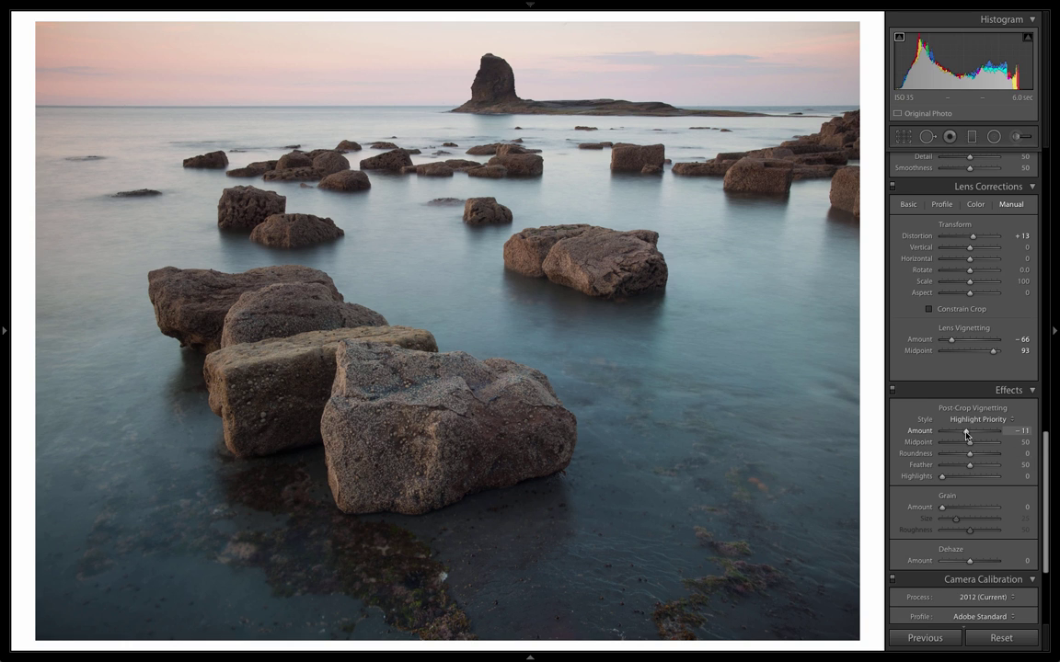
{"action": "mouse_move", "coordinate": [966, 434]}
{"action": "left_mouse_down"}
{"action": "mouse_move", "coordinate": [959, 447]}
{"action": "mouse_move", "coordinate": [1003, 453]}
{"action": "mouse_move", "coordinate": [959, 446]}
{"action": "left_mouse_up"}
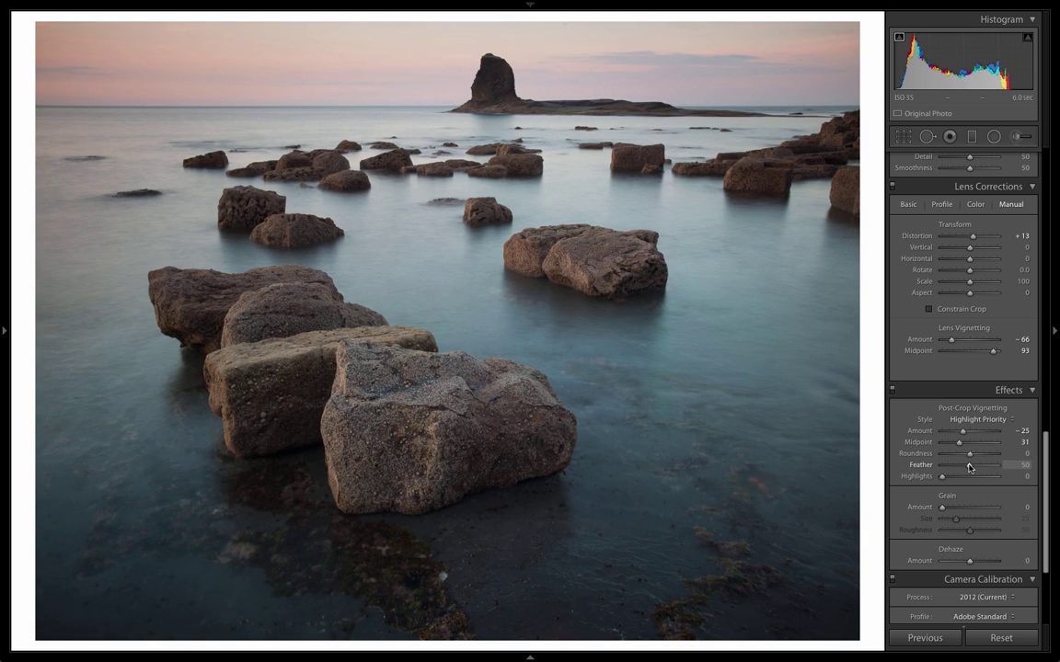
{"action": "mouse_move", "coordinate": [968, 469]}
{"action": "left_mouse_down"}
{"action": "mouse_move", "coordinate": [991, 469]}
{"action": "mouse_move", "coordinate": [940, 473]}
{"action": "mouse_move", "coordinate": [978, 468]}
{"action": "left_mouse_up"}
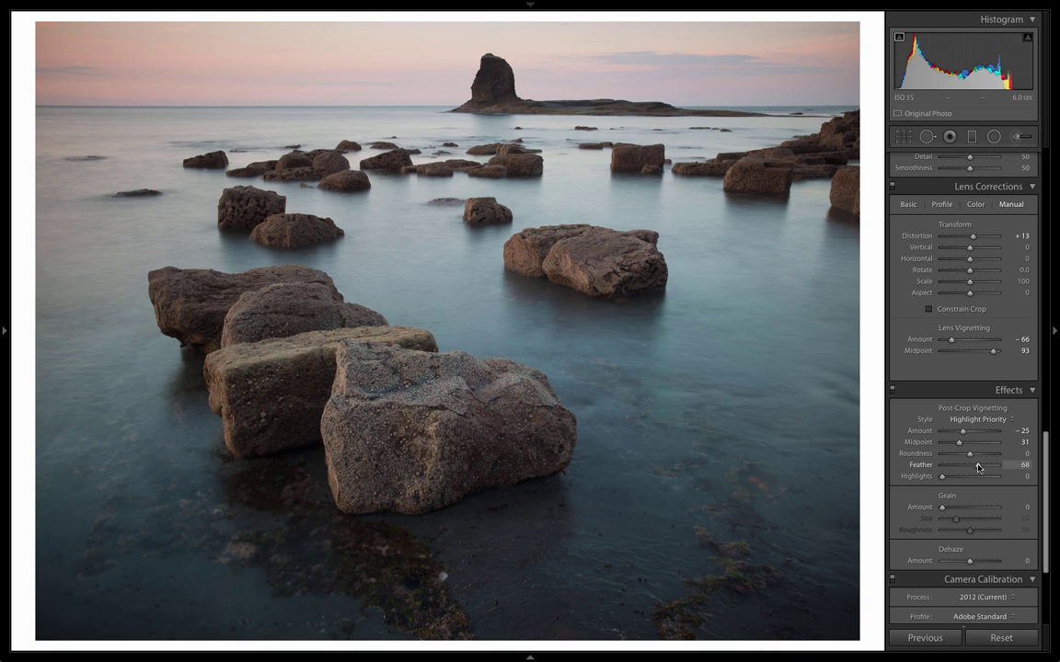
{"action": "double_click", "coordinate": [978, 468]}
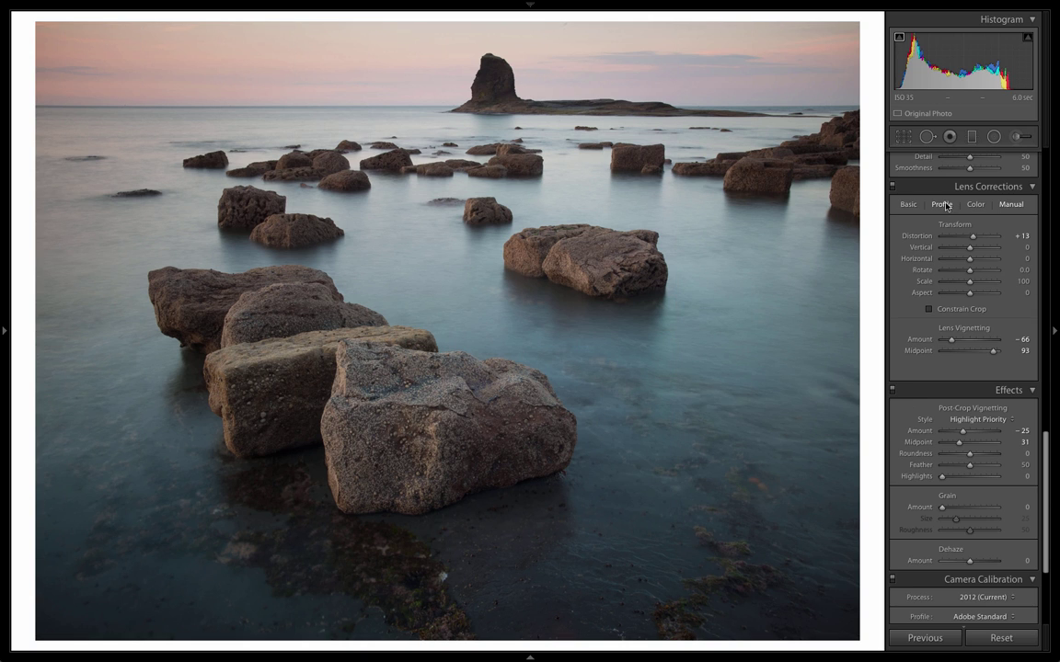
- Display the Color lens corrections, filter the filmstrip to red-labelled photos, and open the reed photo untitled-1621.arw
{"action": "left_click", "coordinate": [975, 204]}
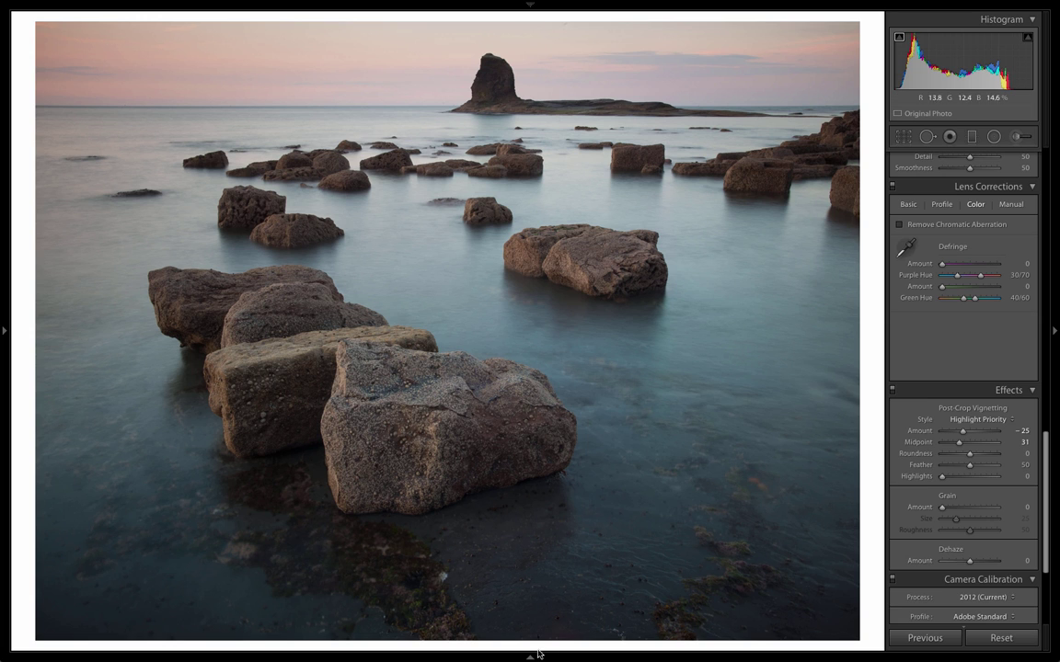
{"action": "key", "text": "F6"}
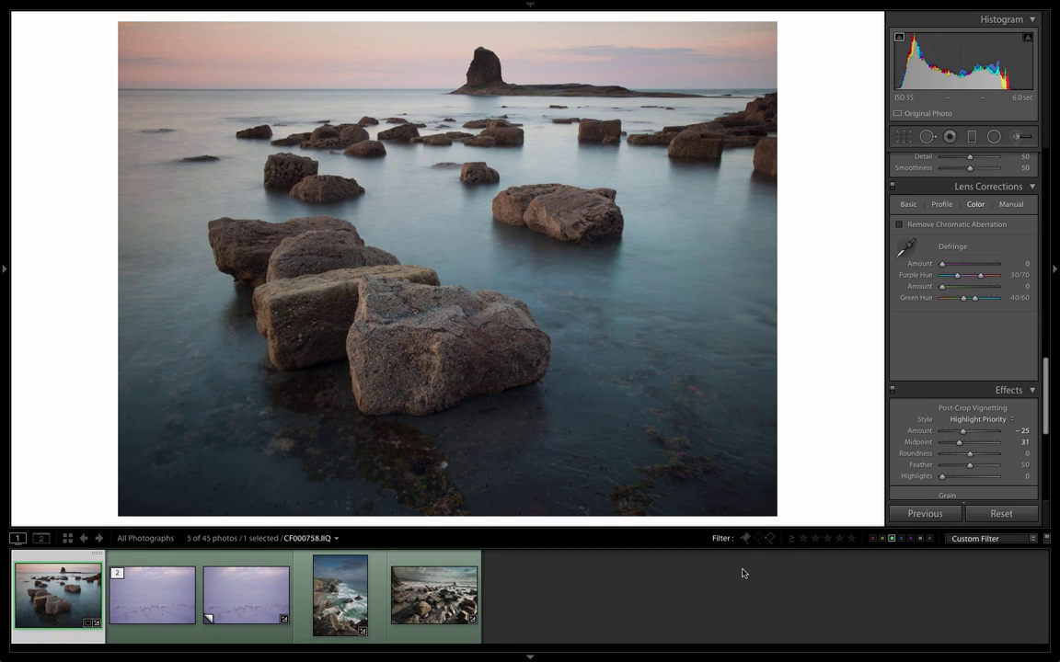
{"action": "left_click", "coordinate": [891, 539]}
{"action": "left_click", "coordinate": [873, 539]}
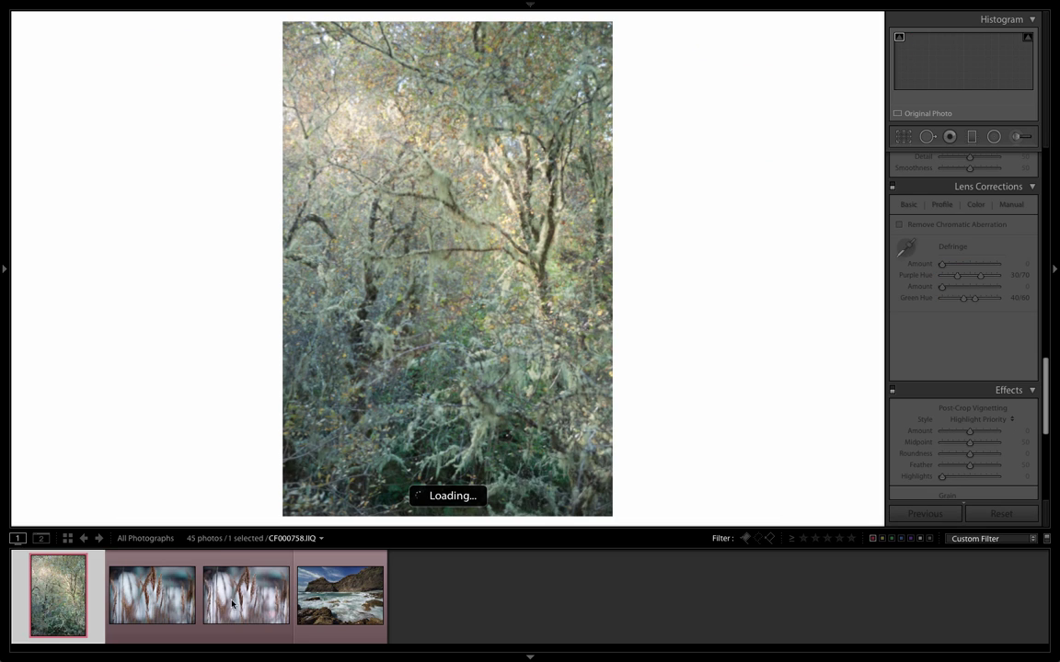
{"action": "left_click", "coordinate": [152, 594]}
{"action": "left_click", "coordinate": [232, 613]}
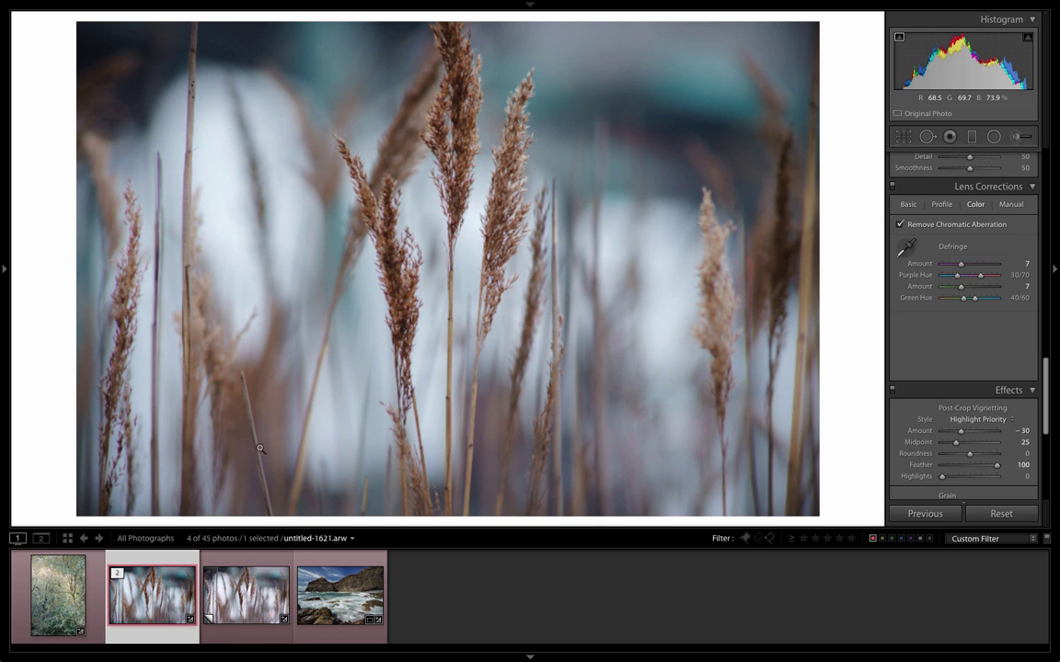
- Examine the edges of the reeds and stems across the photo for colour fringing
{"action": "left_click_drag", "start_coordinate": [173, 201], "coordinate": [679, 237]}
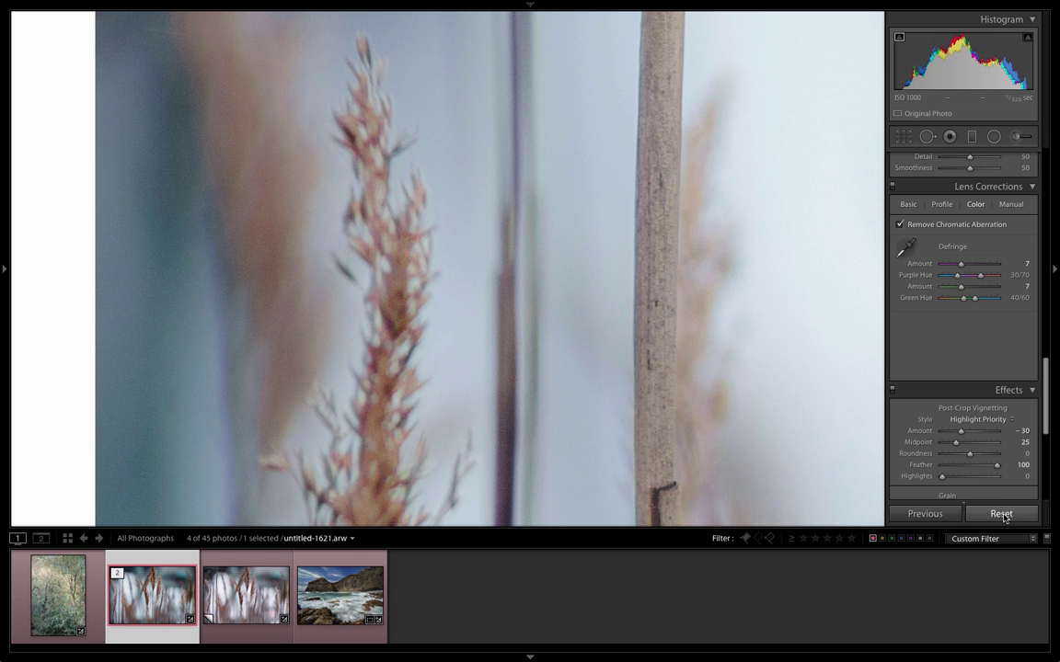
{"action": "left_click", "coordinate": [407, 449]}
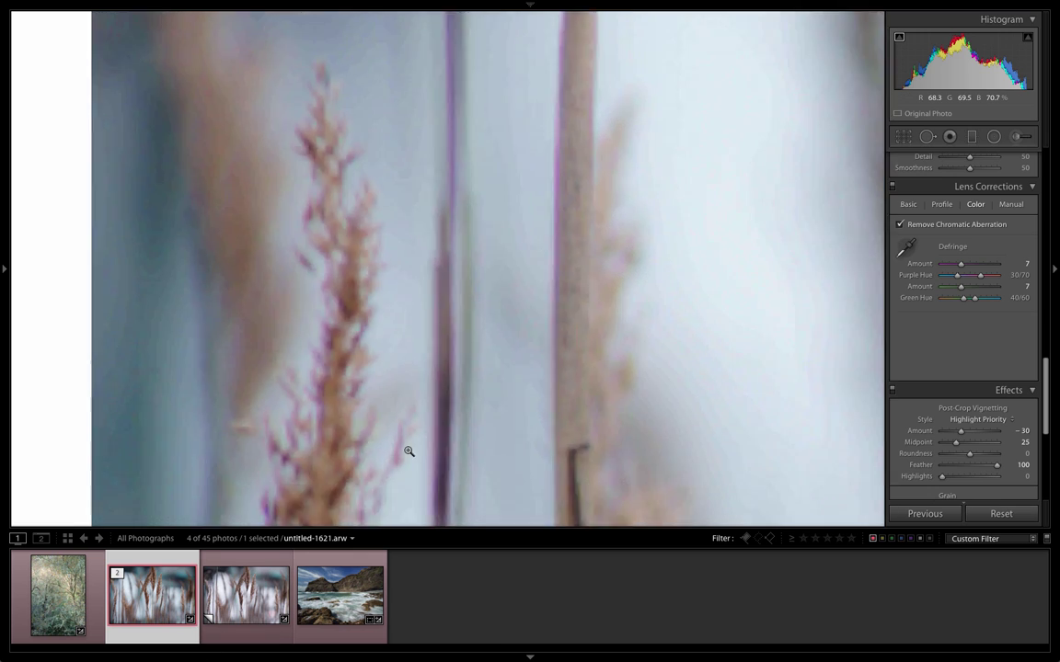
{"action": "left_click", "coordinate": [598, 260]}
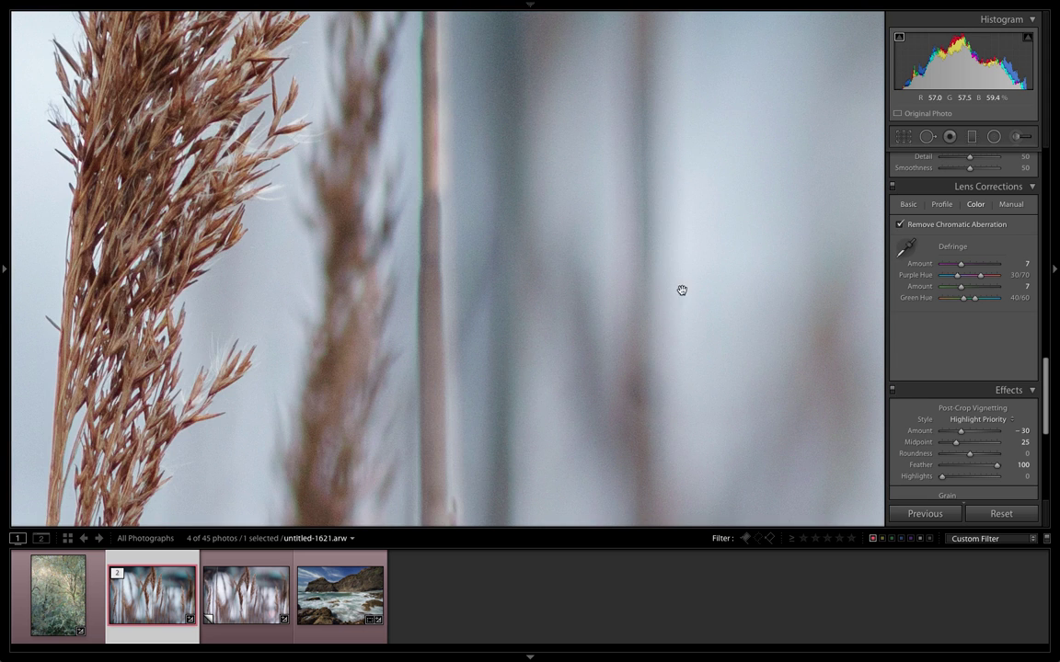
{"action": "left_click_drag", "start_coordinate": [681, 289], "coordinate": [489, 84]}
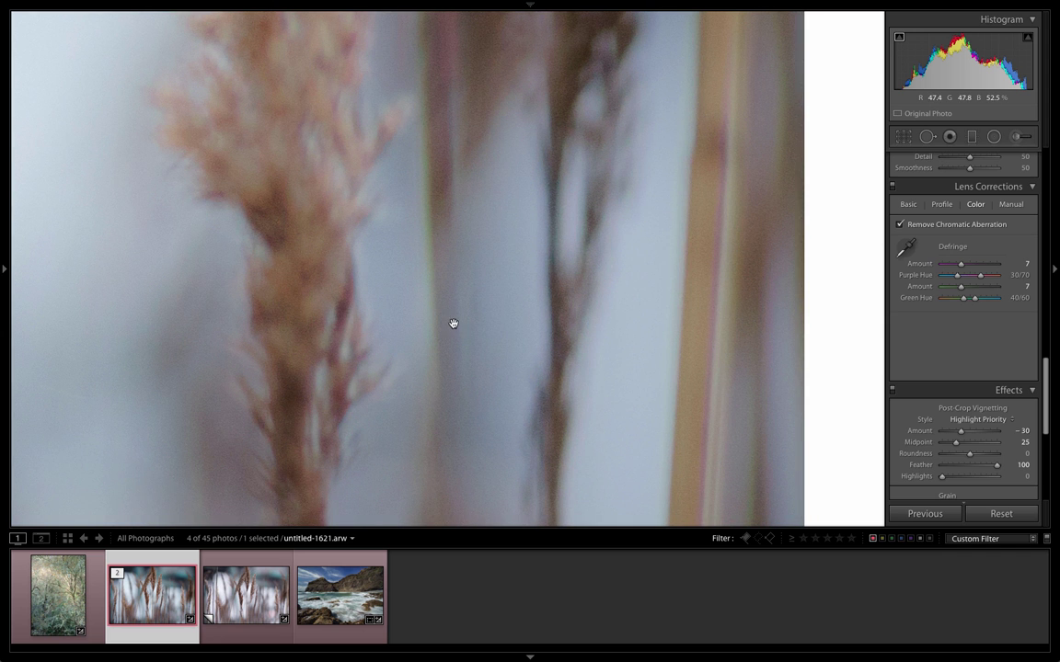
{"action": "left_click", "coordinate": [555, 268]}
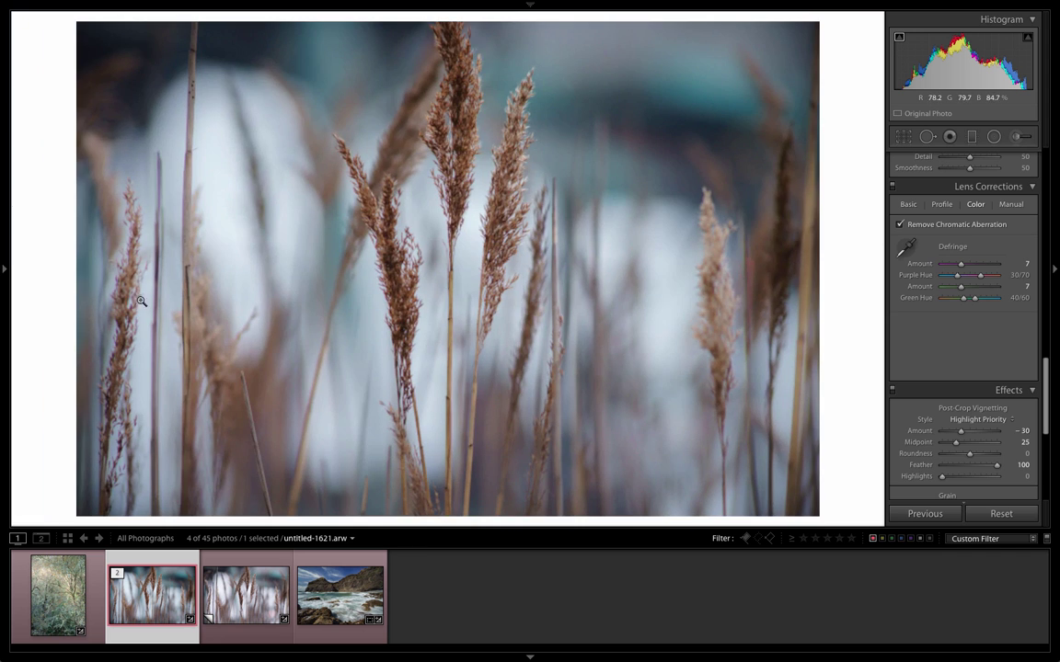
{"action": "left_click", "coordinate": [120, 266]}
{"action": "left_click_drag", "start_coordinate": [119, 267], "coordinate": [220, 146]}
{"action": "left_click_drag", "start_coordinate": [225, 316], "coordinate": [237, 208]}
{"action": "left_click_drag", "start_coordinate": [257, 249], "coordinate": [345, 301]}
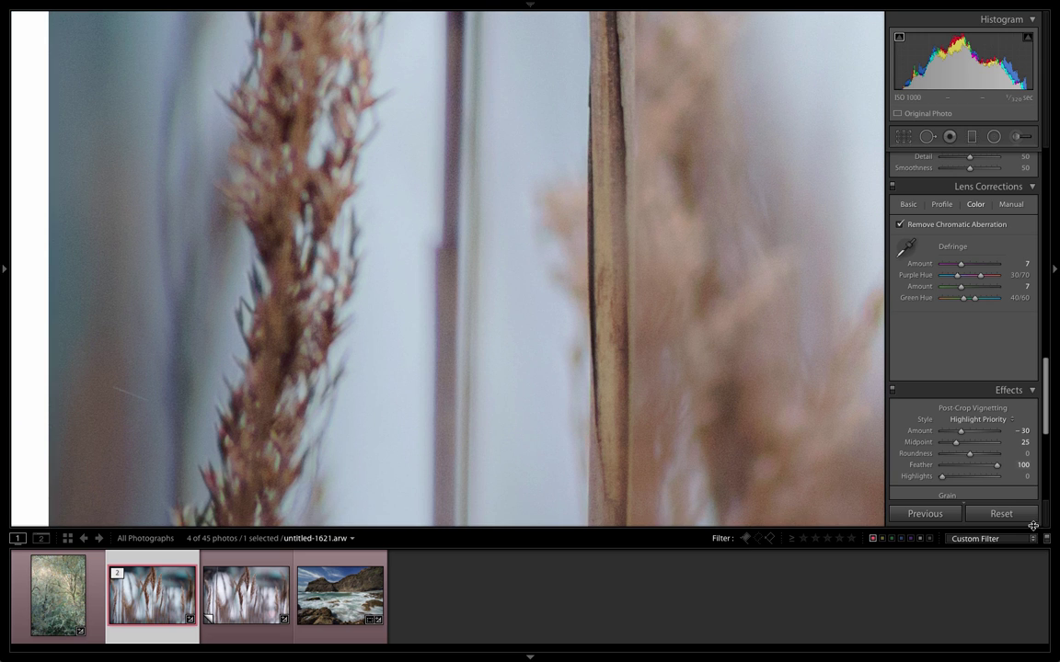
- Reset the reed photo's develop settings and sample the purple fringe along the thin stem's edge for Defringe
{"action": "left_click", "coordinate": [1001, 514]}
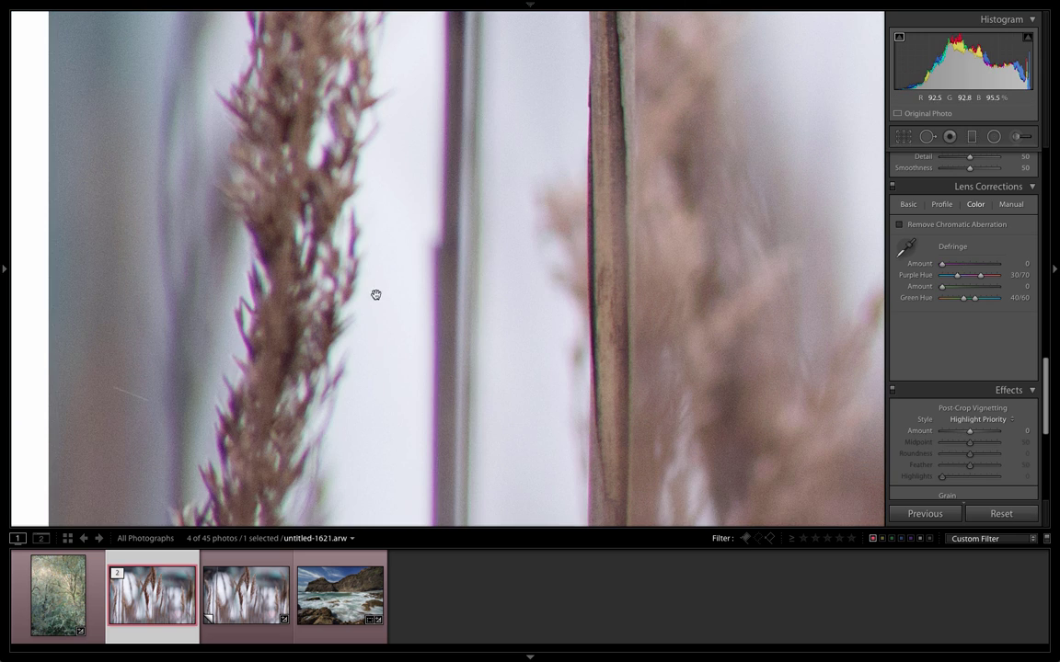
{"action": "left_click_drag", "start_coordinate": [374, 295], "coordinate": [425, 272]}
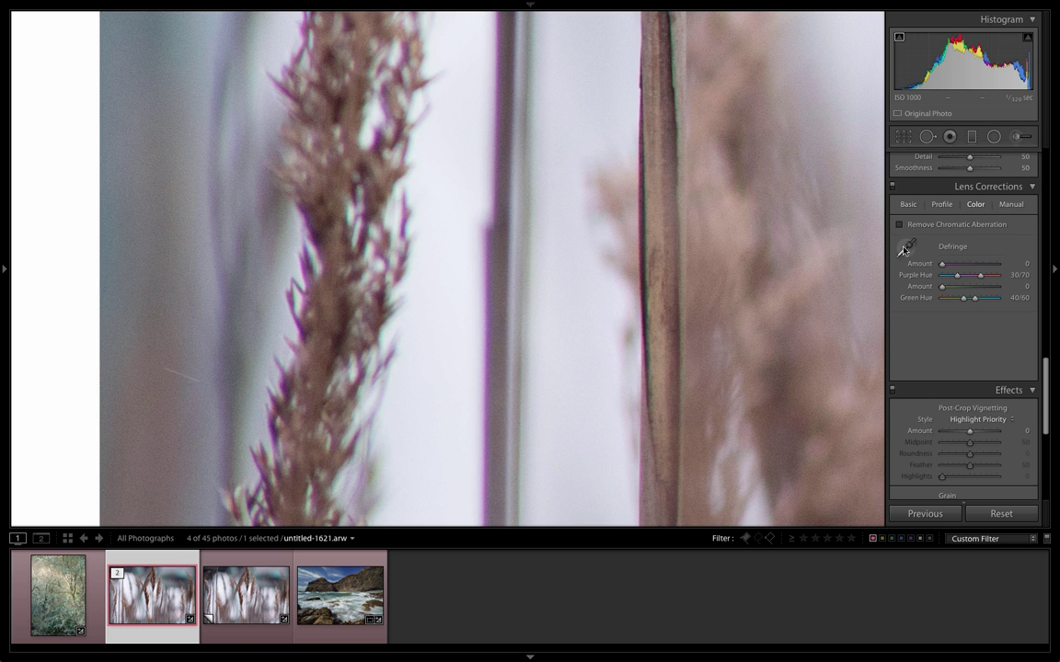
{"action": "left_click", "coordinate": [911, 243]}
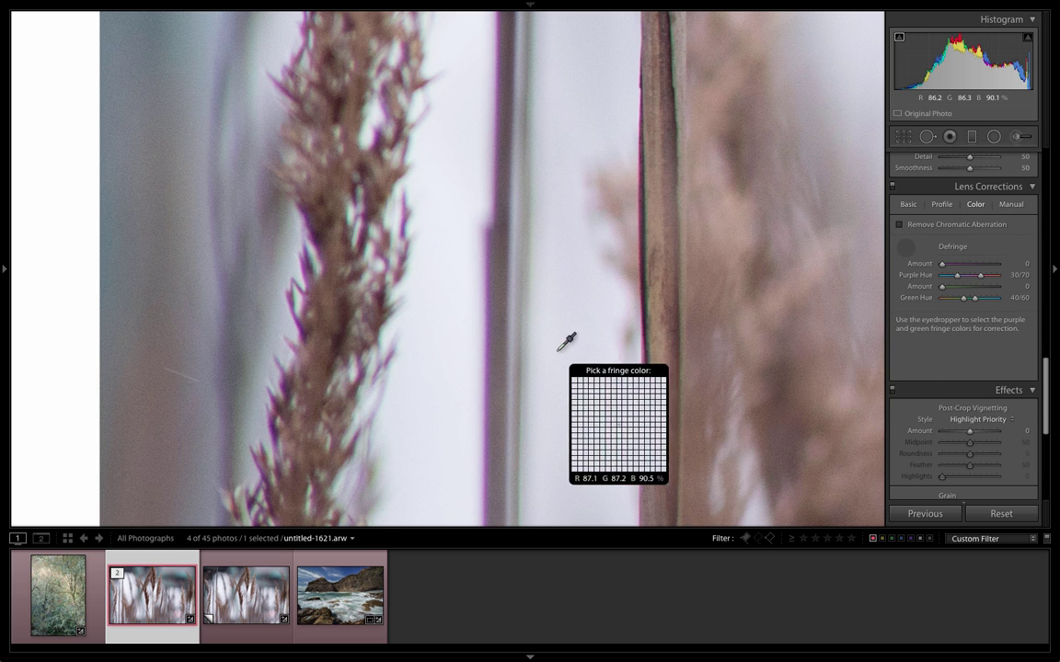
{"action": "left_click", "coordinate": [491, 357]}
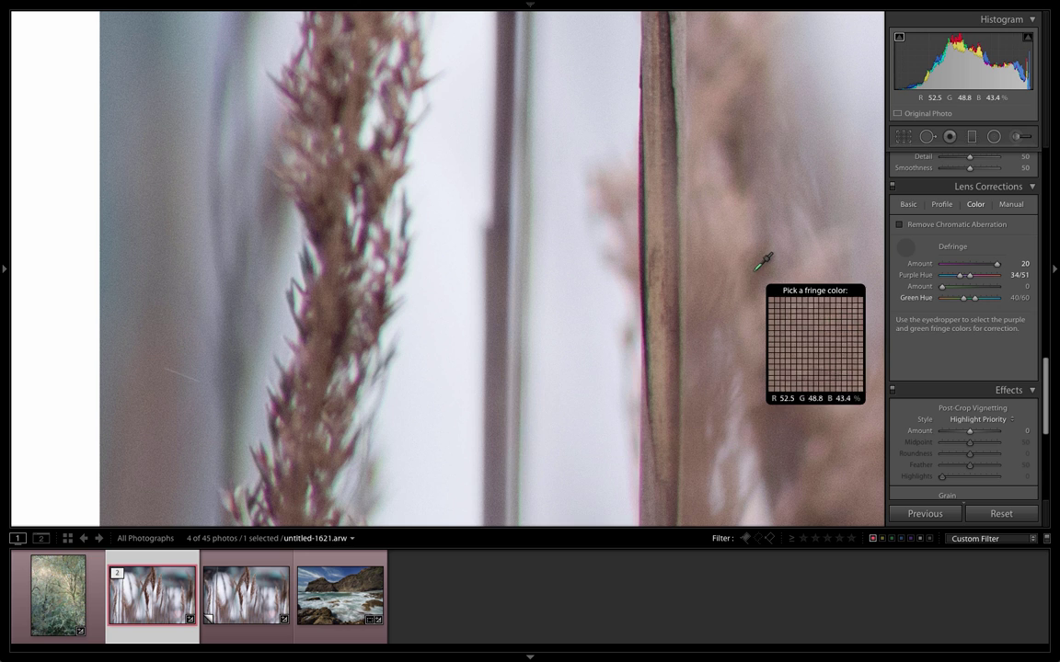
- Try Remove Chromatic Aberration on the reeds, switch it off again, and put away the Defringe eyedropper
{"action": "left_click", "coordinate": [900, 225]}
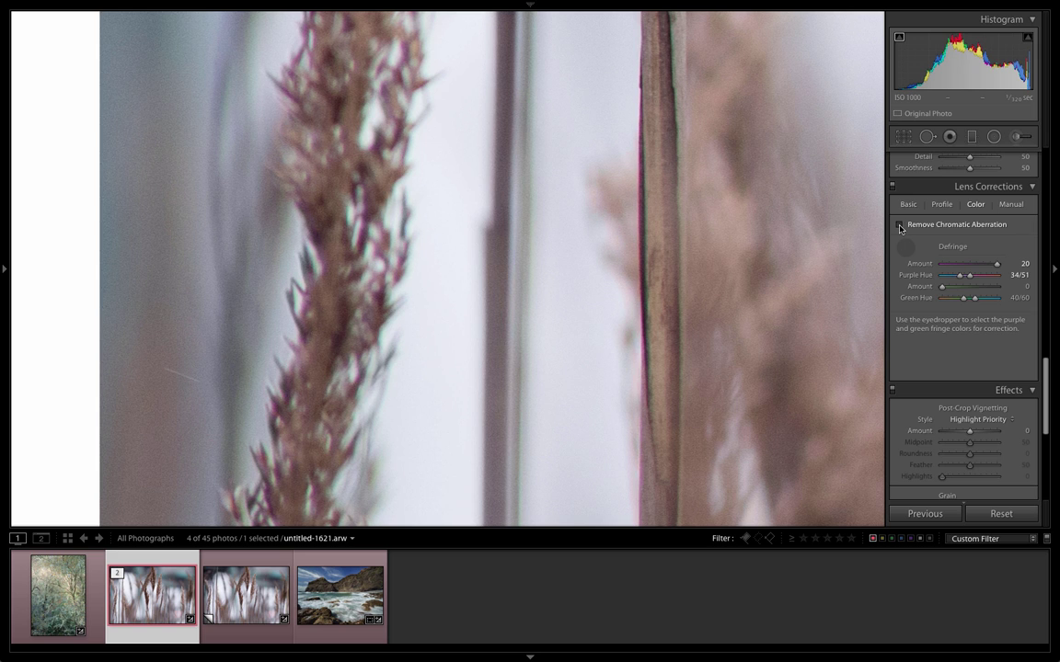
{"action": "left_click", "coordinate": [900, 225]}
{"action": "left_click", "coordinate": [906, 246]}
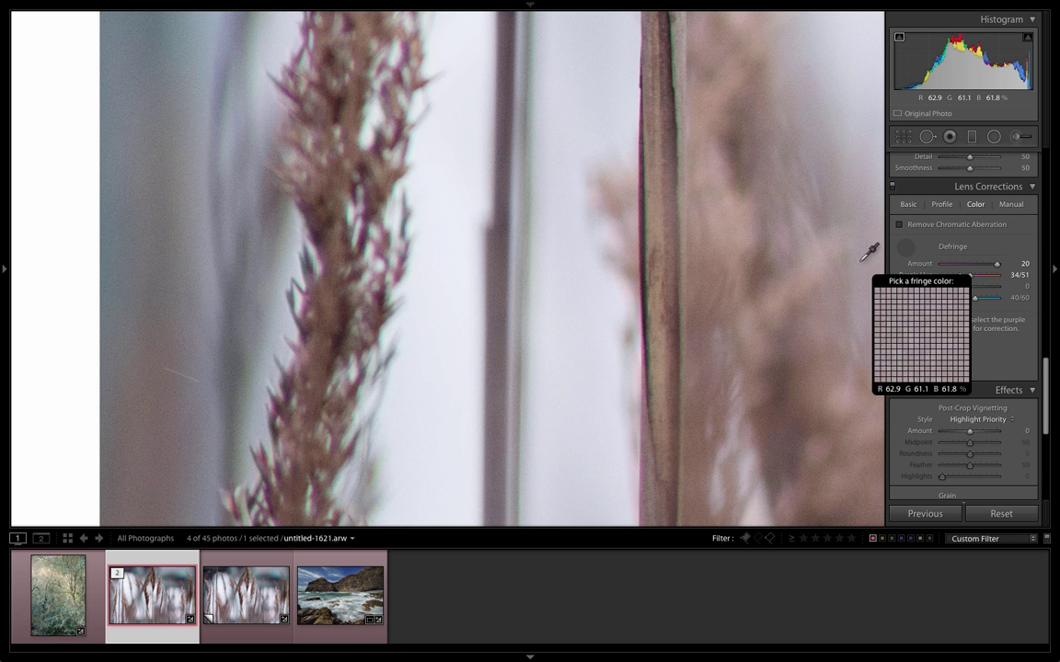
{"action": "left_click", "coordinate": [910, 244]}
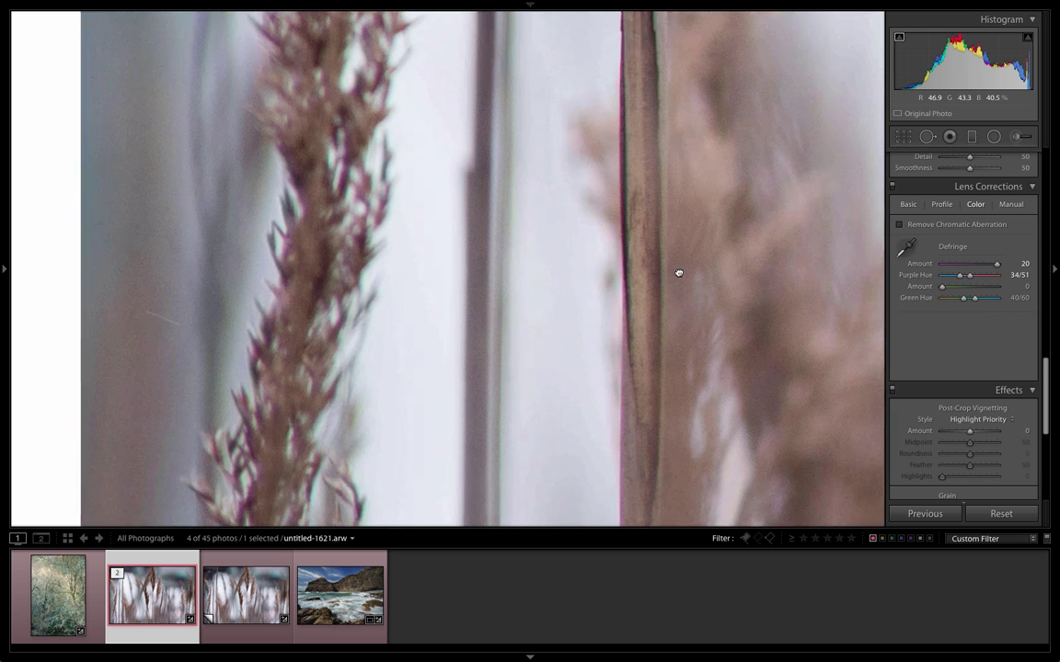
- Widen the Defringe Purple Hue range to 37/80 for the fringing on the blurred reed, keeping the purple amount at 20
{"action": "left_click_drag", "start_coordinate": [679, 273], "coordinate": [589, 236]}
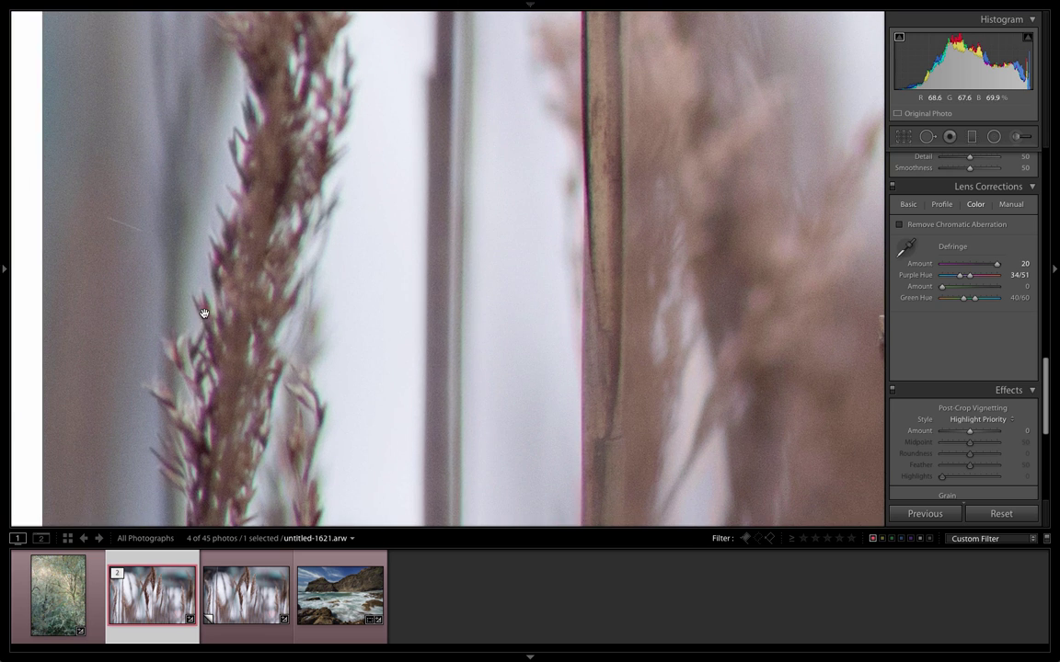
{"action": "left_click_drag", "start_coordinate": [194, 247], "coordinate": [343, 290]}
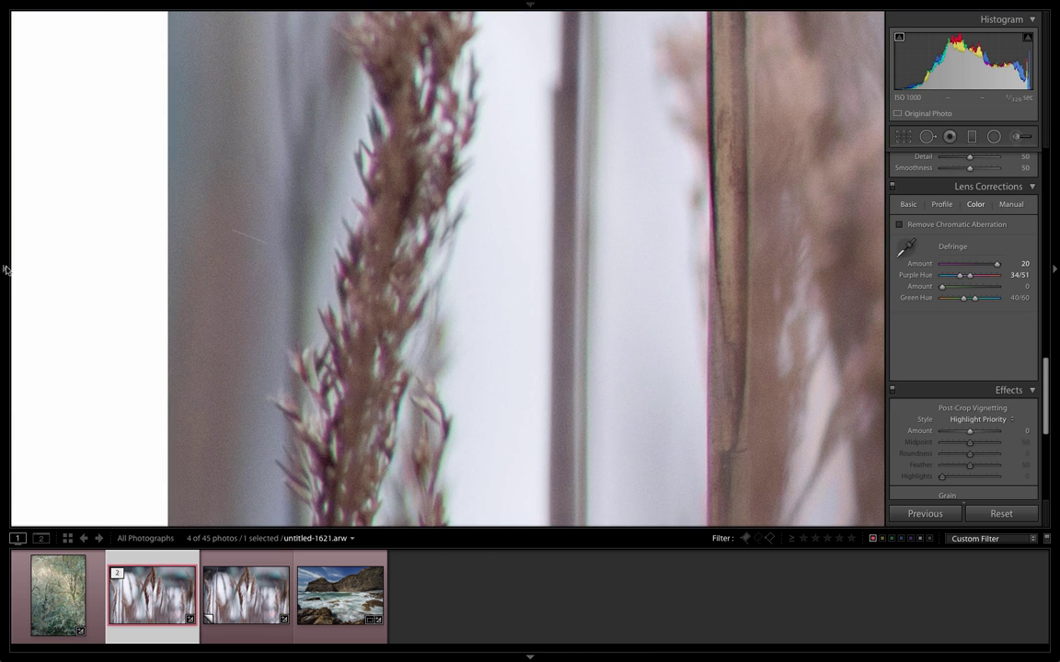
{"action": "mouse_move", "coordinate": [5, 244]}
{"action": "left_click", "coordinate": [156, 19]}
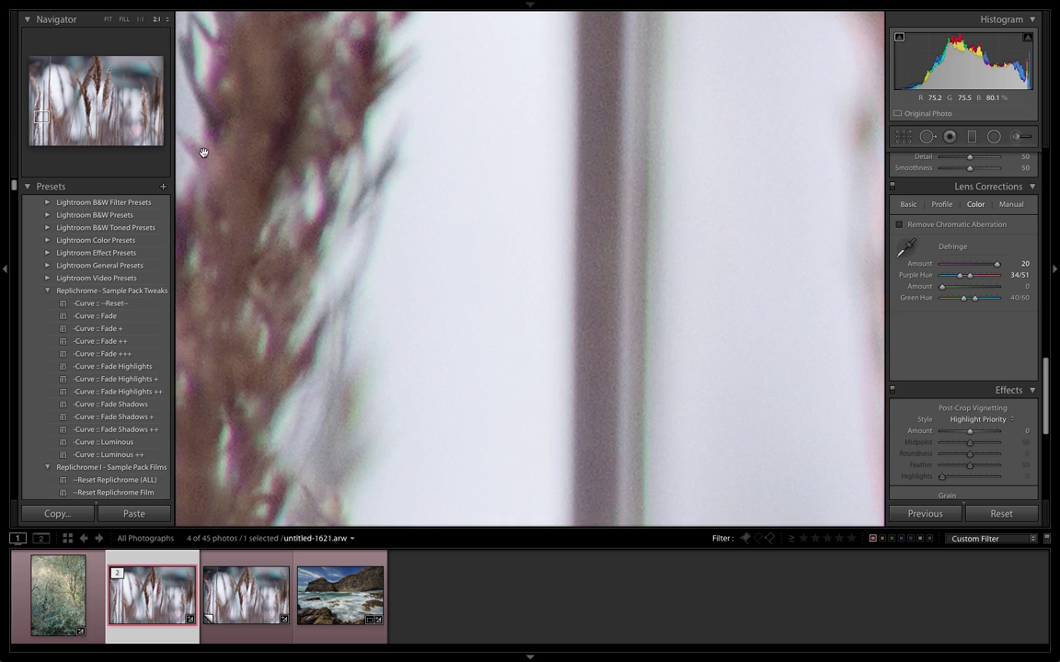
{"action": "left_click_drag", "start_coordinate": [345, 206], "coordinate": [586, 208]}
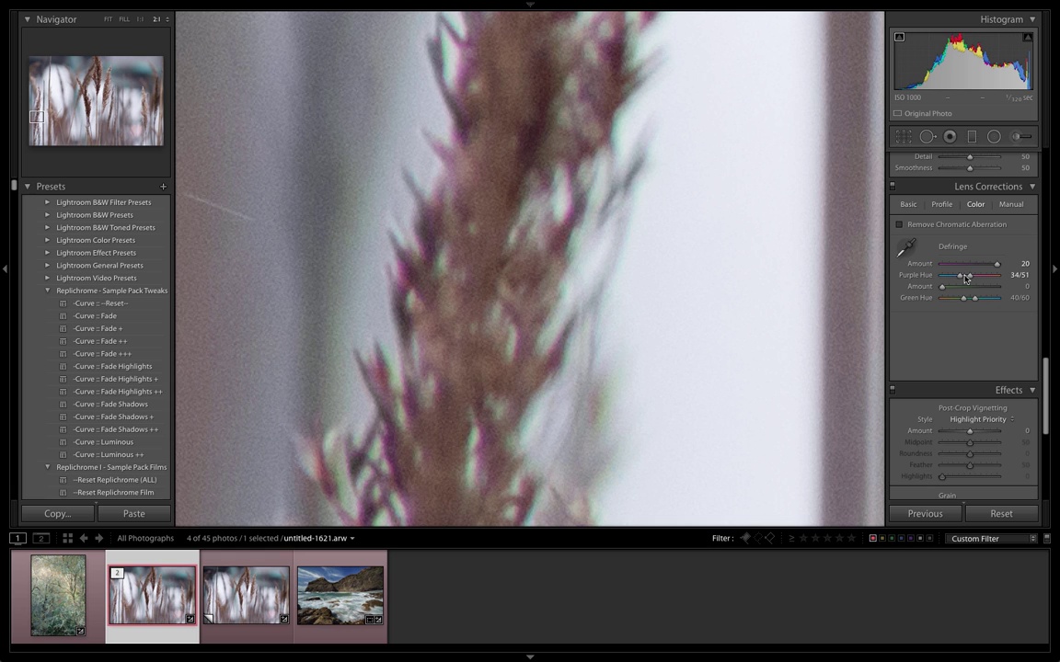
{"action": "left_click_drag", "start_coordinate": [965, 278], "coordinate": [966, 287]}
{"action": "mouse_move", "coordinate": [999, 265]}
{"action": "left_mouse_down"}
{"action": "mouse_move", "coordinate": [949, 269]}
{"action": "mouse_move", "coordinate": [1015, 265]}
{"action": "left_mouse_up"}
{"action": "left_click_drag", "start_coordinate": [972, 279], "coordinate": [987, 281]}
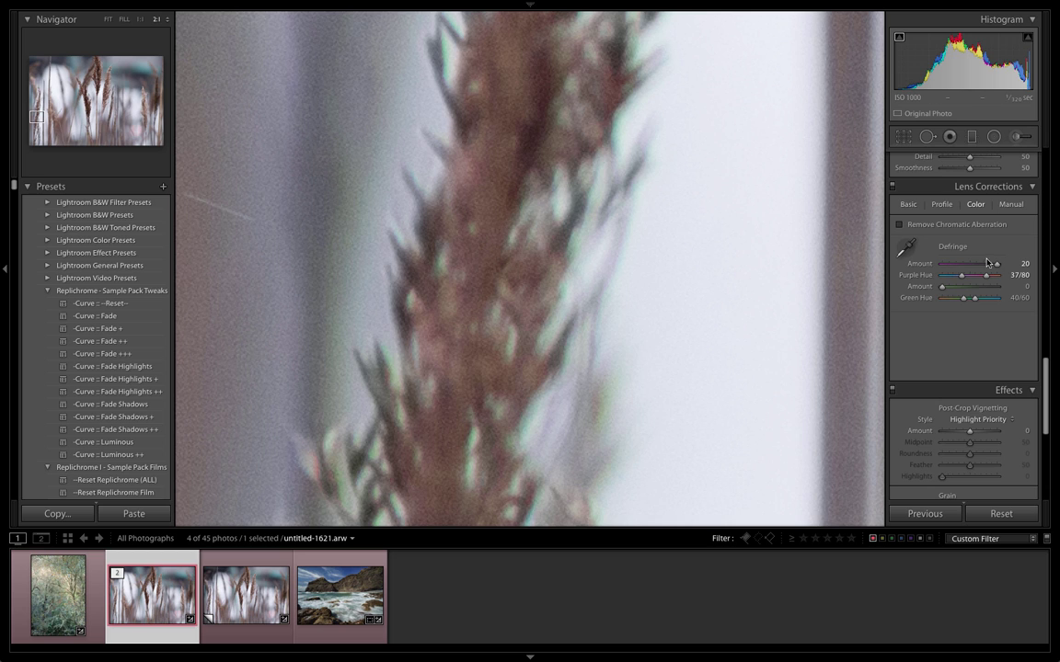
- Reduce the purple Defringe amount to 12, check the central reed heads, and lower it further to 10
{"action": "left_click_drag", "start_coordinate": [998, 266], "coordinate": [975, 269]}
{"action": "left_click_drag", "start_coordinate": [104, 104], "coordinate": [90, 99]}
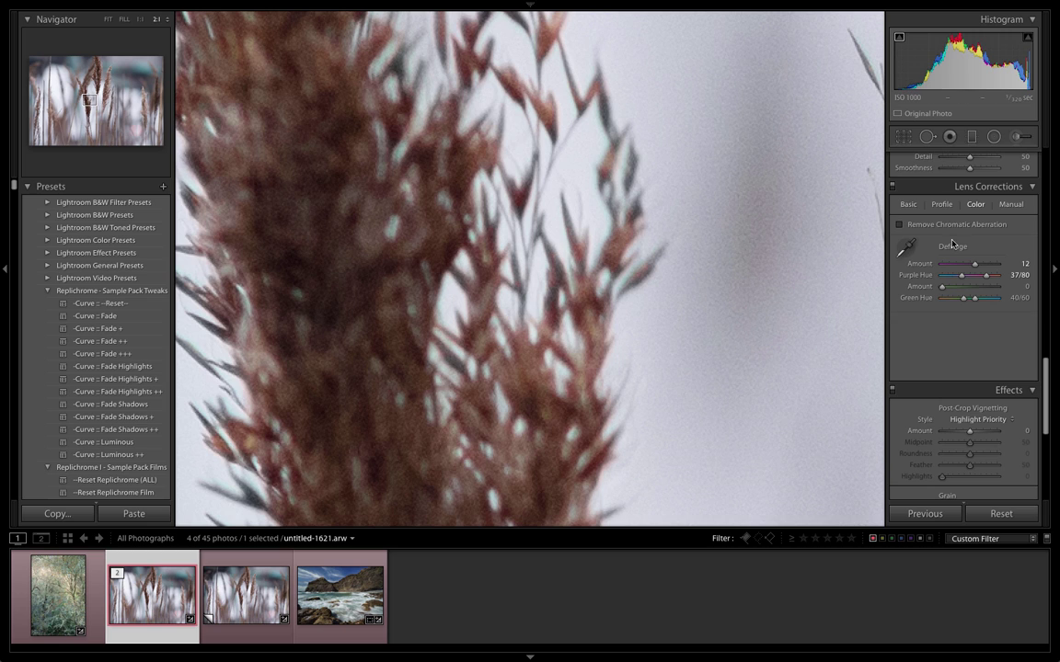
{"action": "mouse_move", "coordinate": [973, 265]}
{"action": "left_mouse_down"}
{"action": "mouse_move", "coordinate": [939, 265]}
{"action": "mouse_move", "coordinate": [968, 265]}
{"action": "left_mouse_up"}
- Try sampling the green fringe along a reed stem's edge with the Defringe eyedropper, and try adjusting the green amount manually
{"action": "left_click", "coordinate": [108, 123]}
{"action": "left_click_drag", "start_coordinate": [108, 122], "coordinate": [114, 114]}
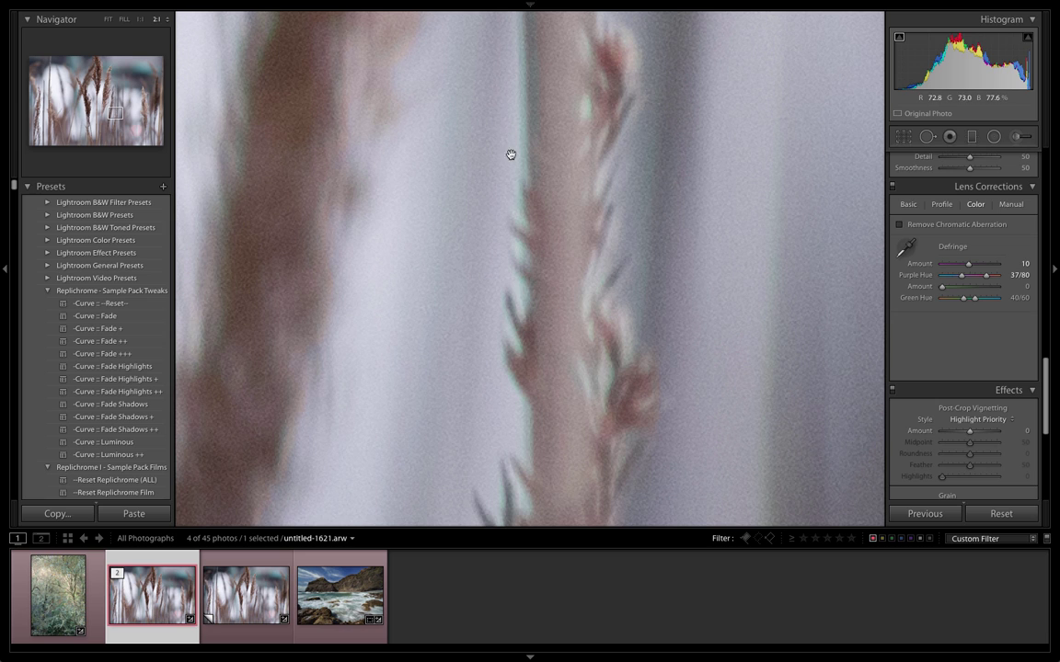
{"action": "left_click", "coordinate": [906, 250]}
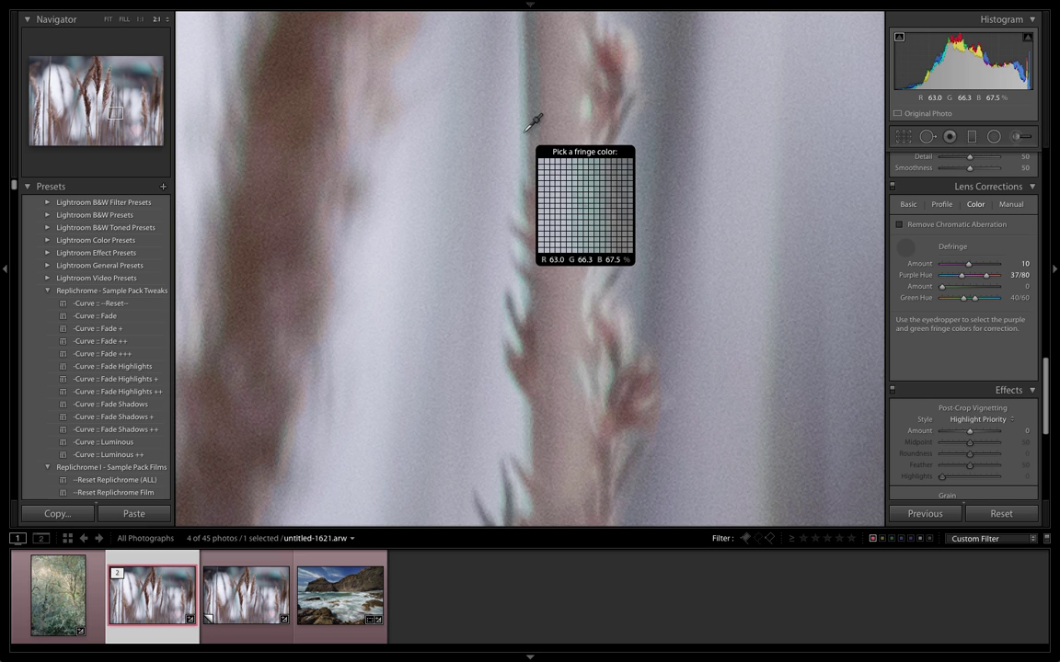
{"action": "left_click", "coordinate": [528, 131]}
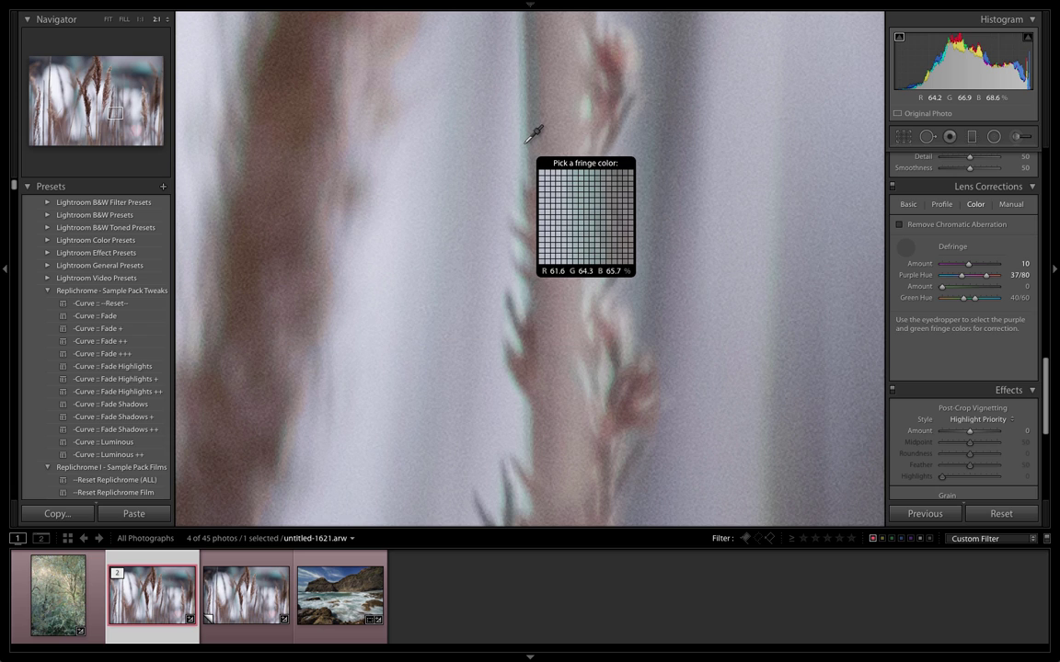
{"action": "left_click", "coordinate": [532, 132]}
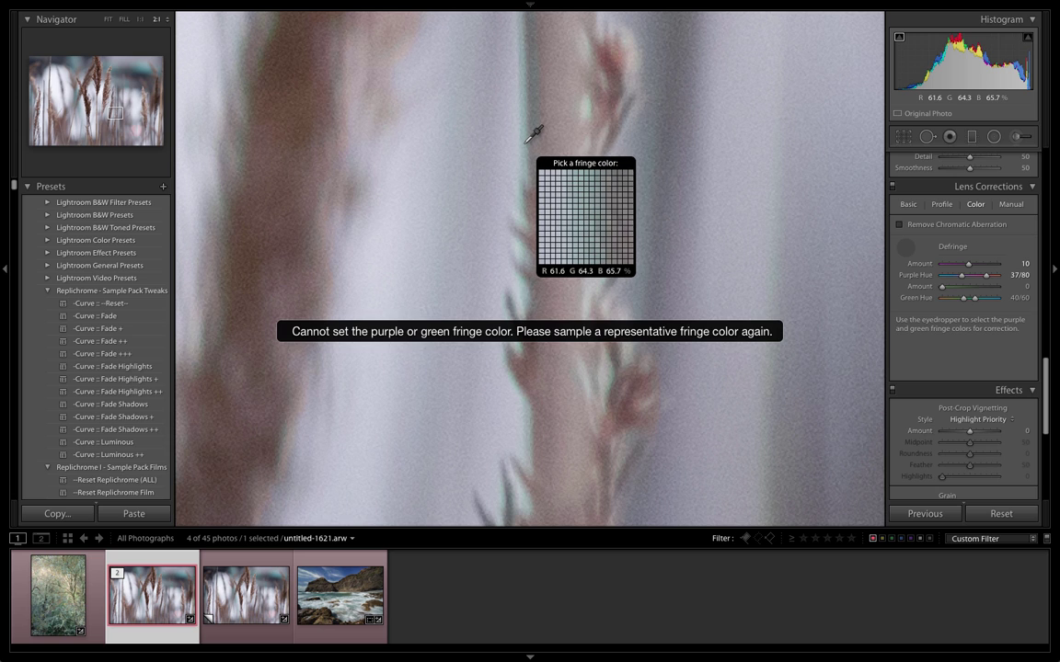
{"action": "left_click", "coordinate": [907, 245]}
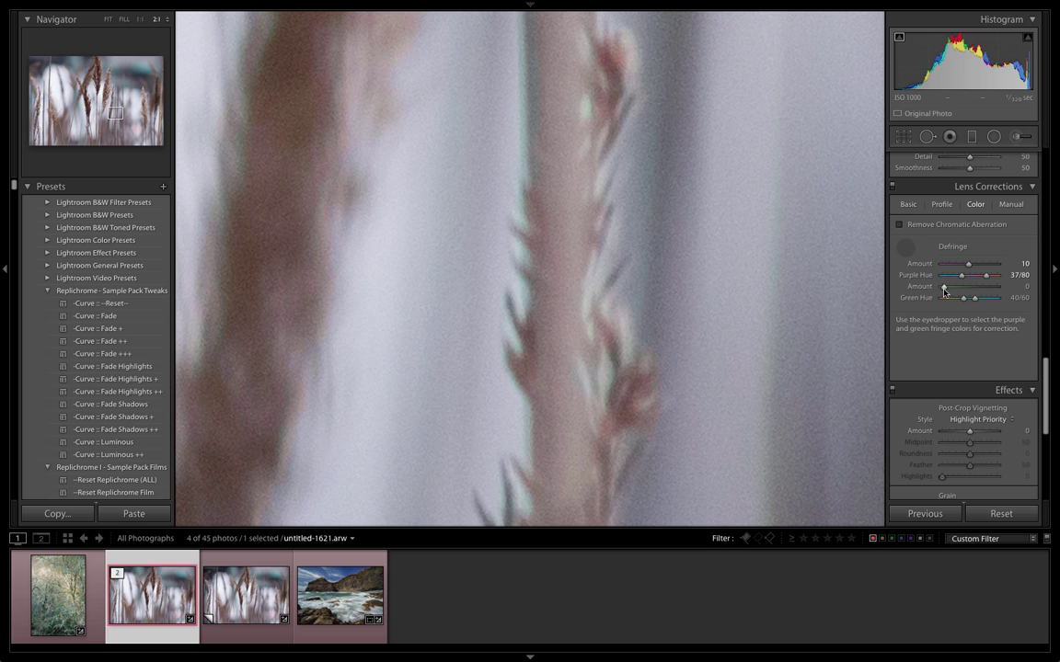
{"action": "left_click_drag", "start_coordinate": [960, 288], "coordinate": [976, 288]}
{"action": "mouse_move", "coordinate": [950, 297]}
{"action": "left_mouse_down"}
{"action": "mouse_move", "coordinate": [1016, 292]}
{"action": "mouse_move", "coordinate": [940, 292]}
{"action": "left_mouse_up"}
- Review the Basic and Profile lens correction options and view the whole reed photo
{"action": "left_click", "coordinate": [908, 204]}
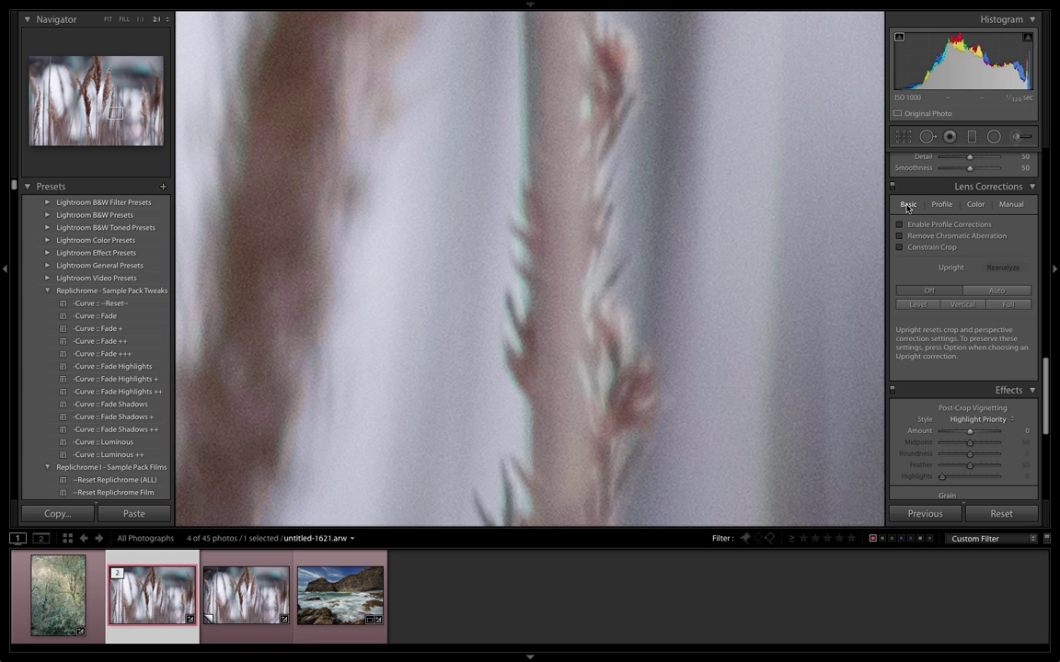
{"action": "left_click", "coordinate": [942, 208]}
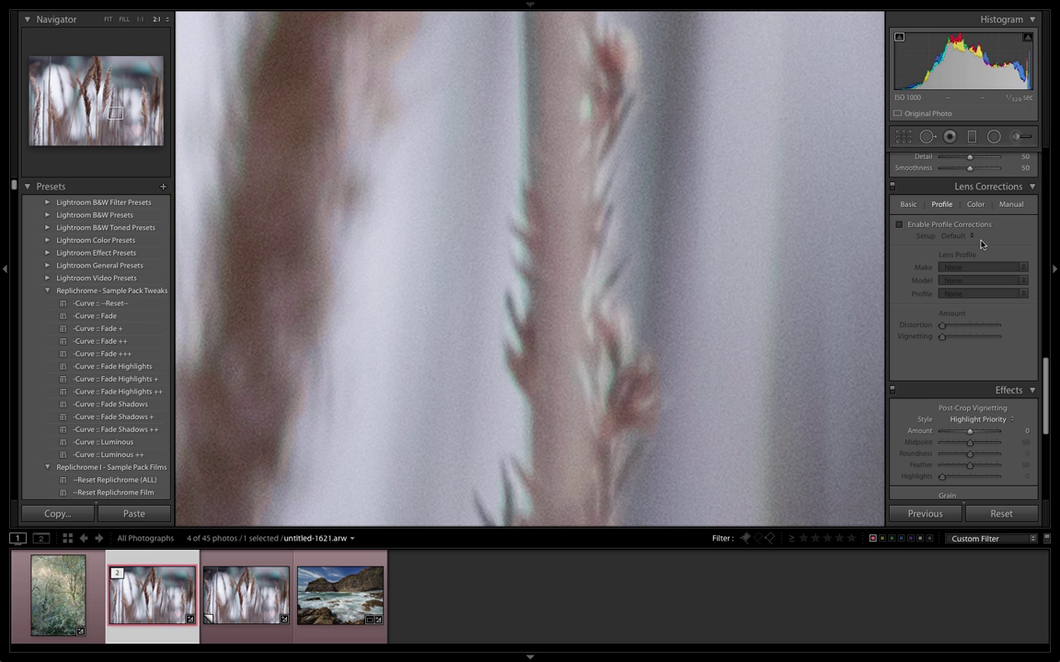
{"action": "left_click", "coordinate": [501, 218]}
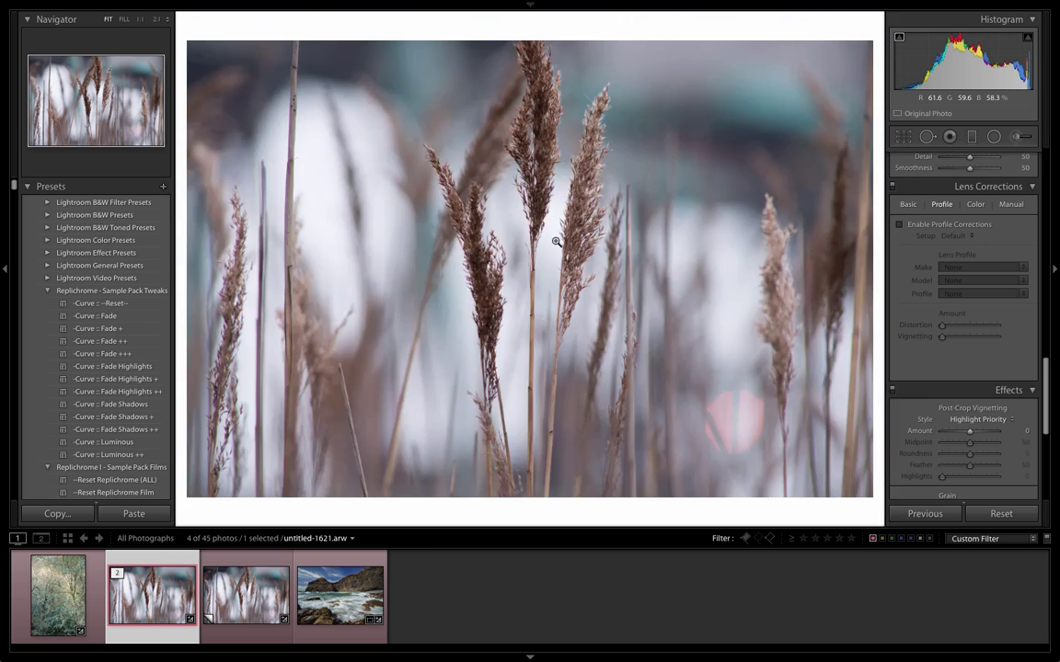